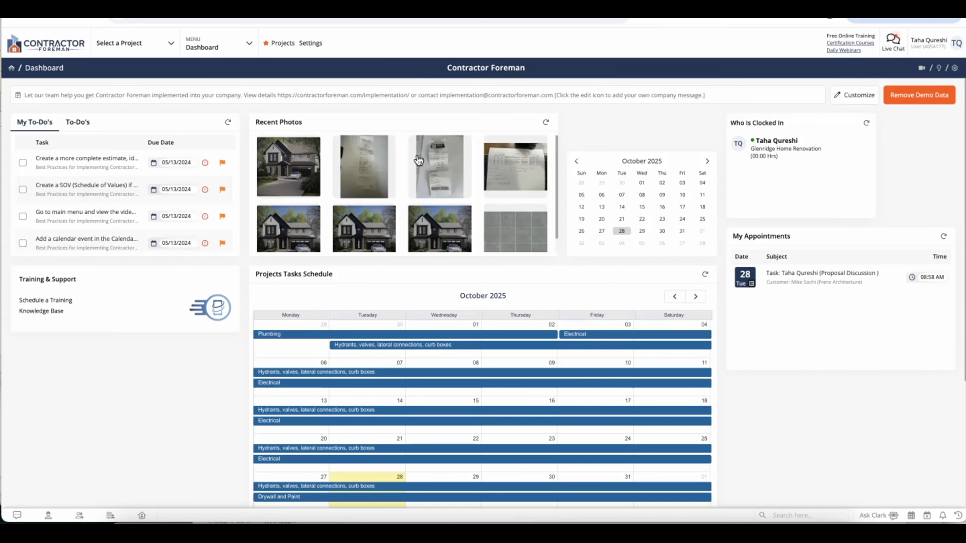
# Open the MENU dropdown on the dashboard to reveal the mega-menu of modules
pyautogui.click(211, 43)
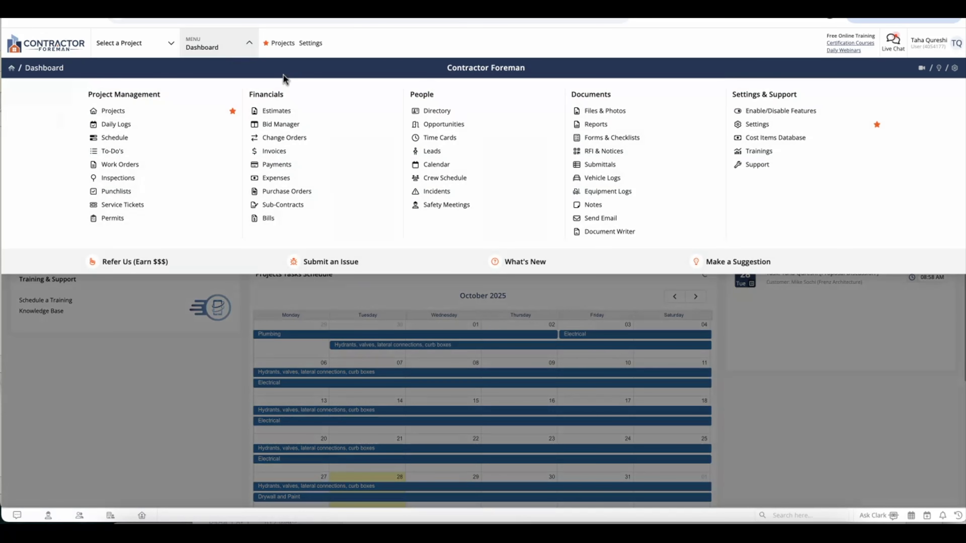
# Go to the Directory and scroll through the contacts table
pyautogui.click(429, 111)
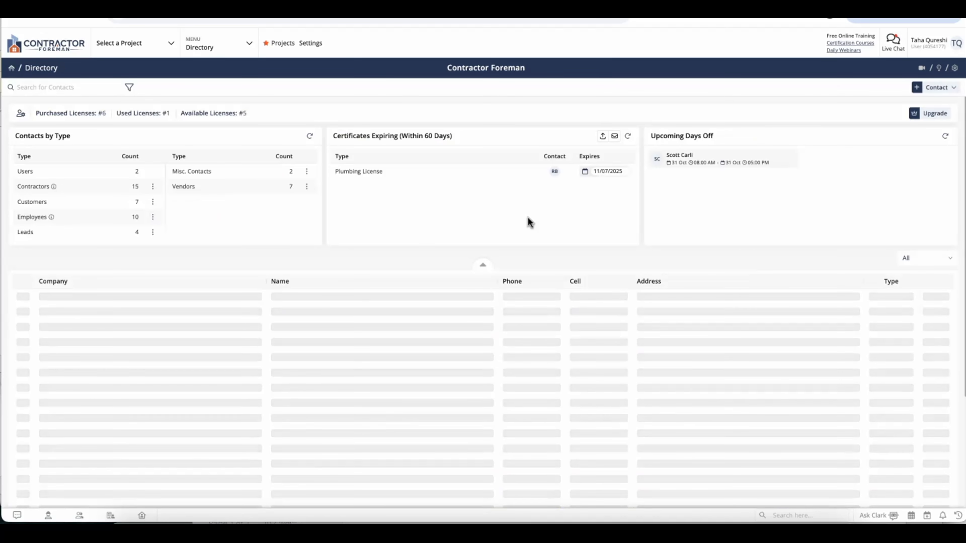
pyautogui.scroll(-5, 496, 342)
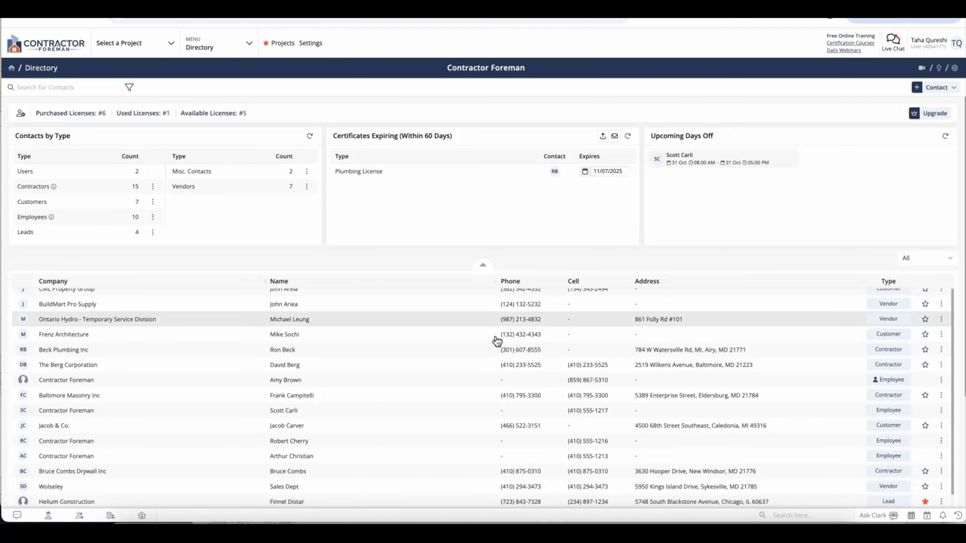
pyautogui.scroll(5, 496, 341)
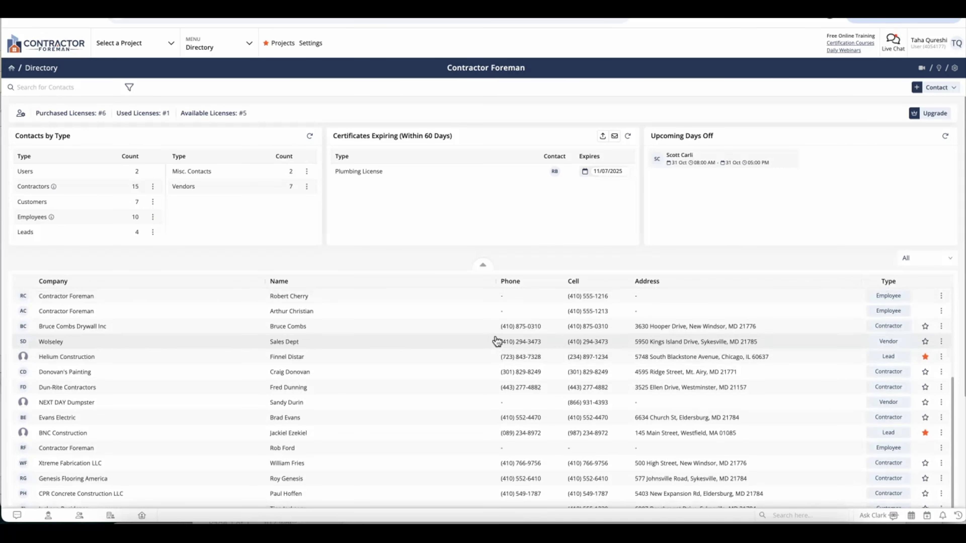
pyautogui.scroll(1, 496, 341)
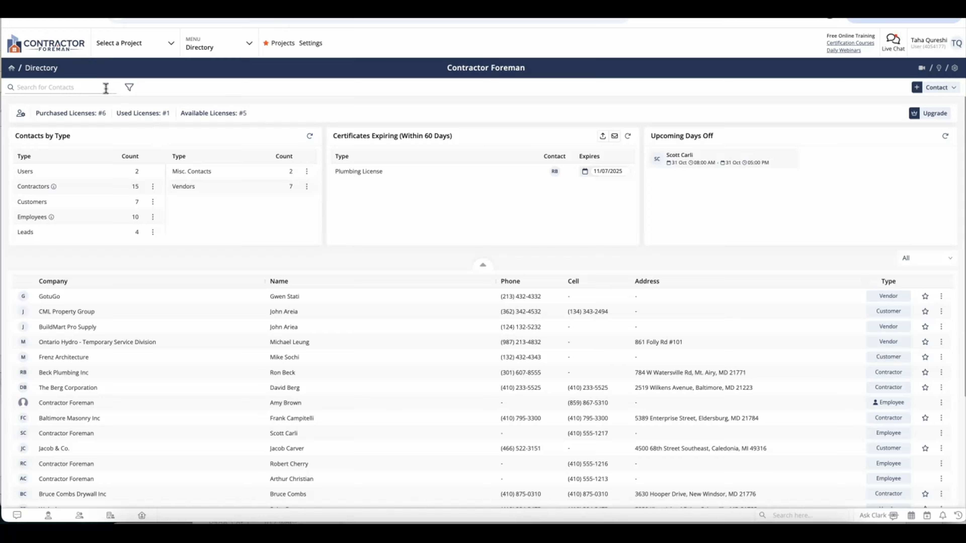
# Check the directory filter options, then bring up the Directory video help page
pyautogui.click(129, 89)
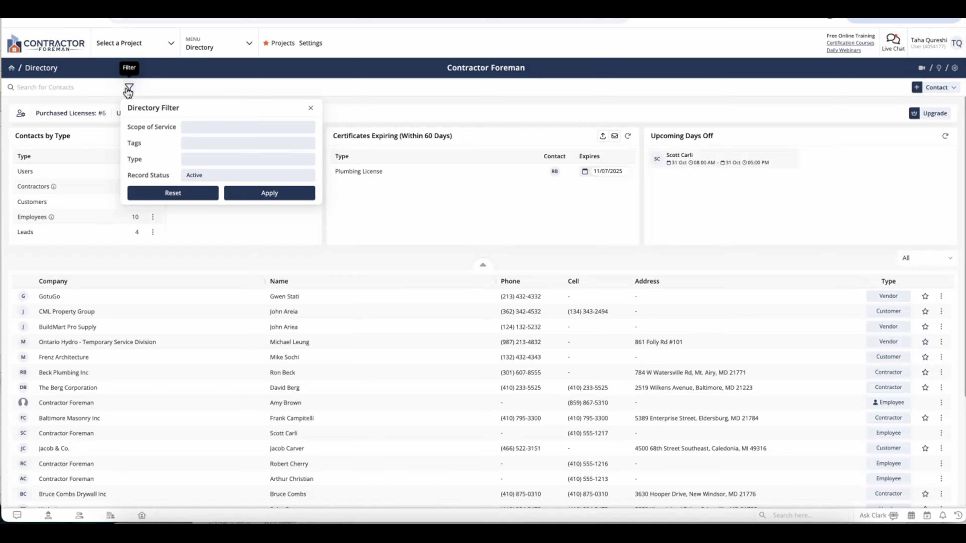
pyautogui.click(405, 88)
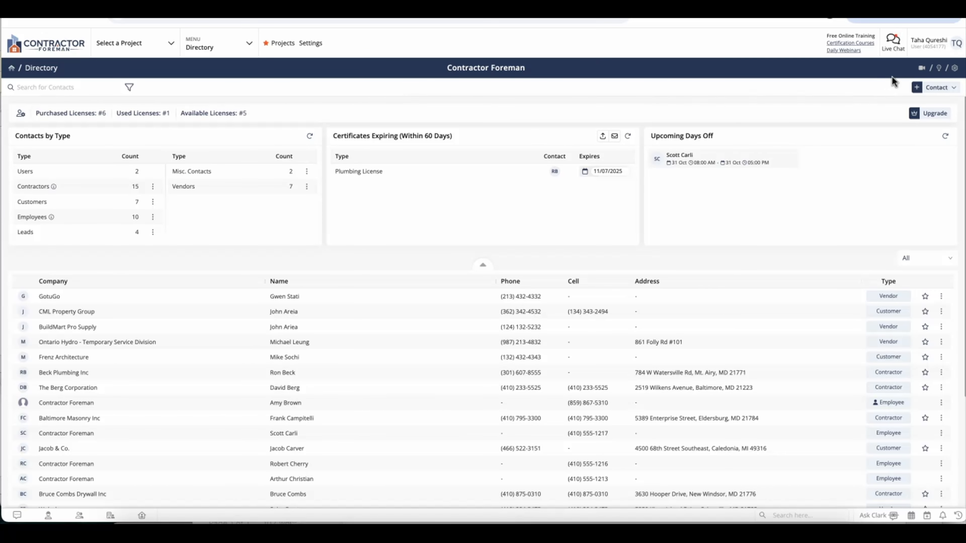
pyautogui.click(922, 69)
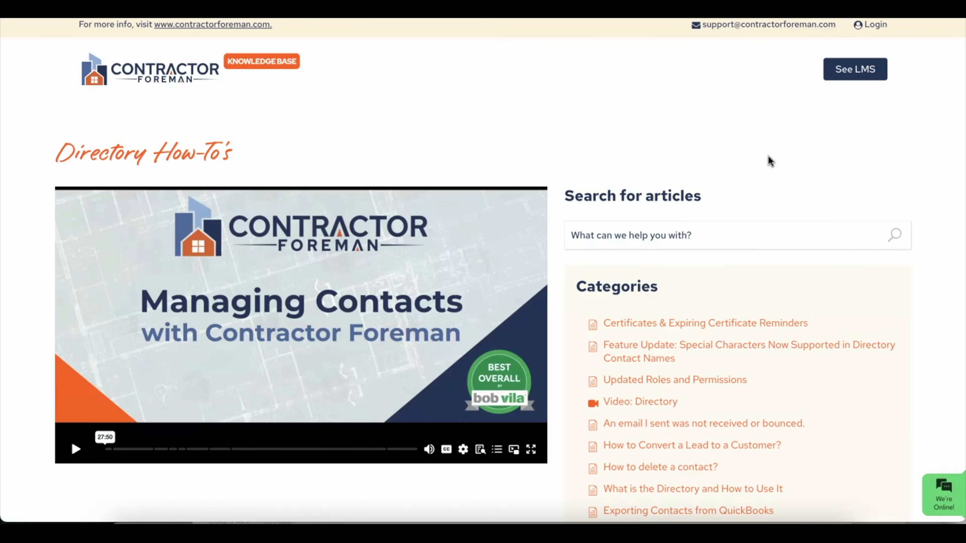
# Scroll through the Directory How-To's help article links
pyautogui.scroll(-5, 770, 159)
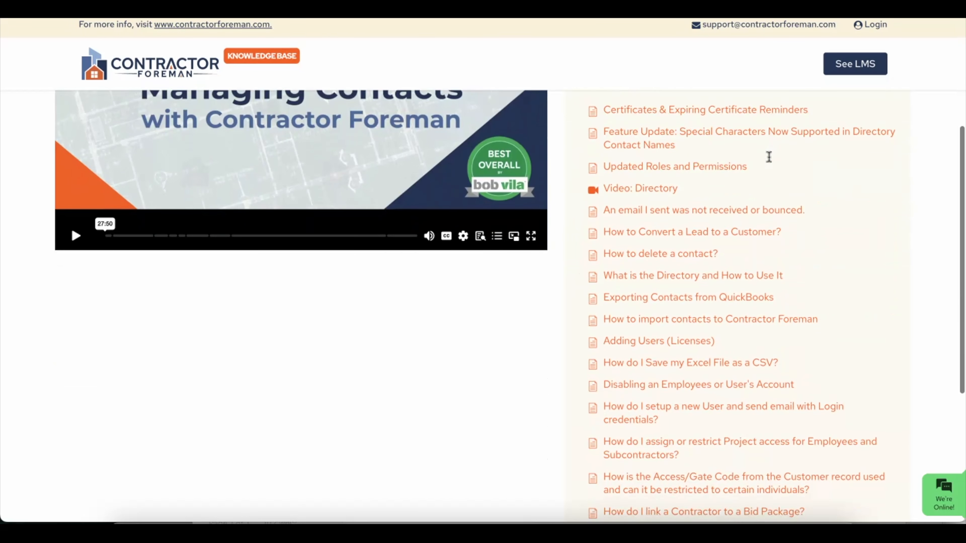
pyautogui.scroll(-2, 769, 156)
pyautogui.scroll(-3, 769, 156)
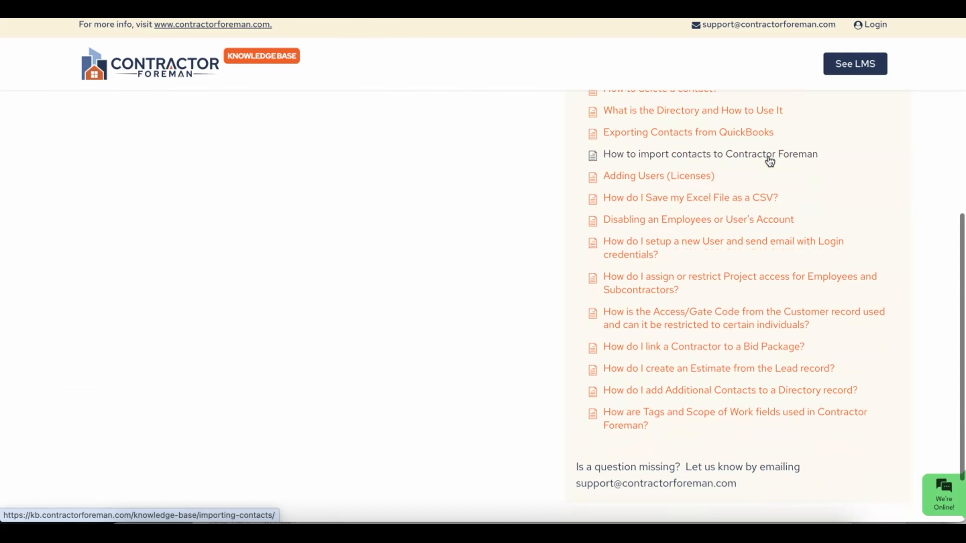
pyautogui.scroll(-2, 825, 204)
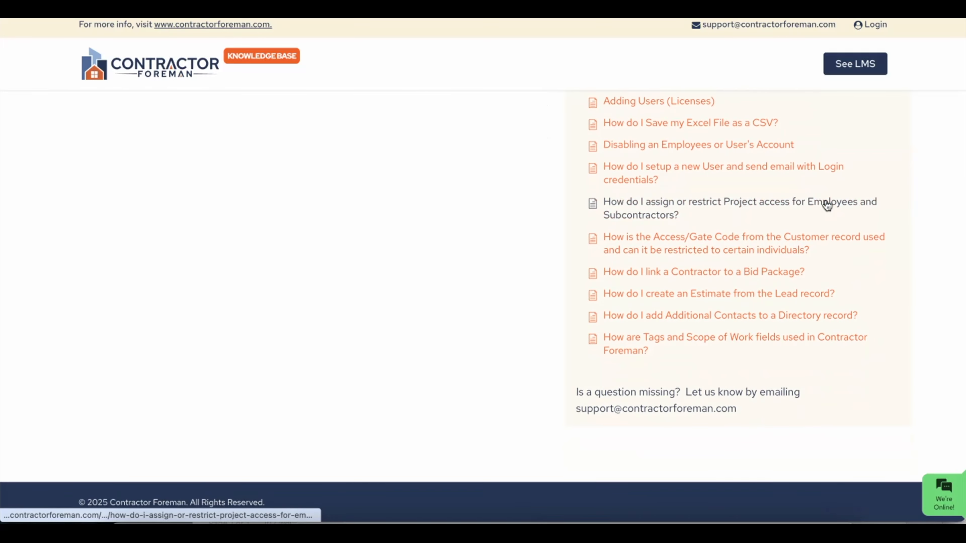
pyautogui.scroll(7, 826, 205)
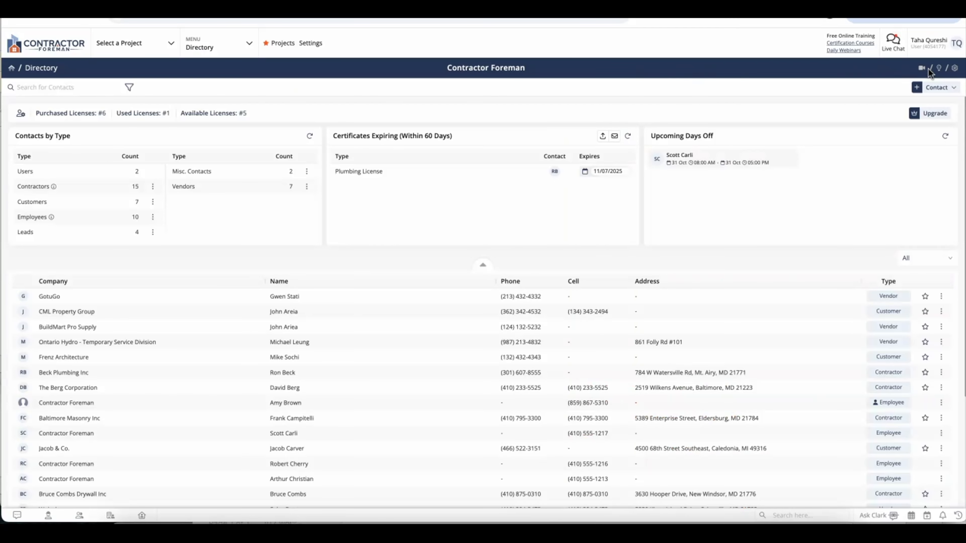
pyautogui.click(939, 69)
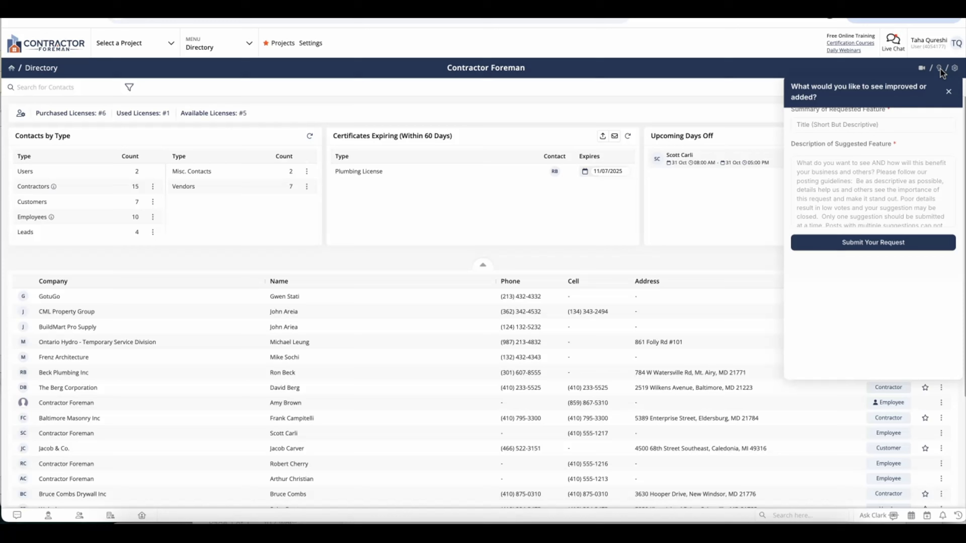
pyautogui.click(759, 95)
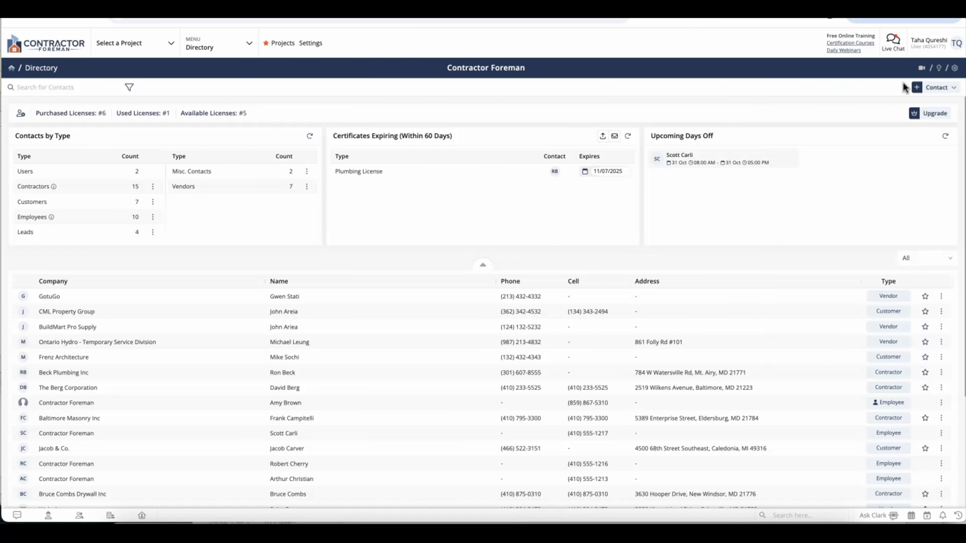
pyautogui.click(956, 73)
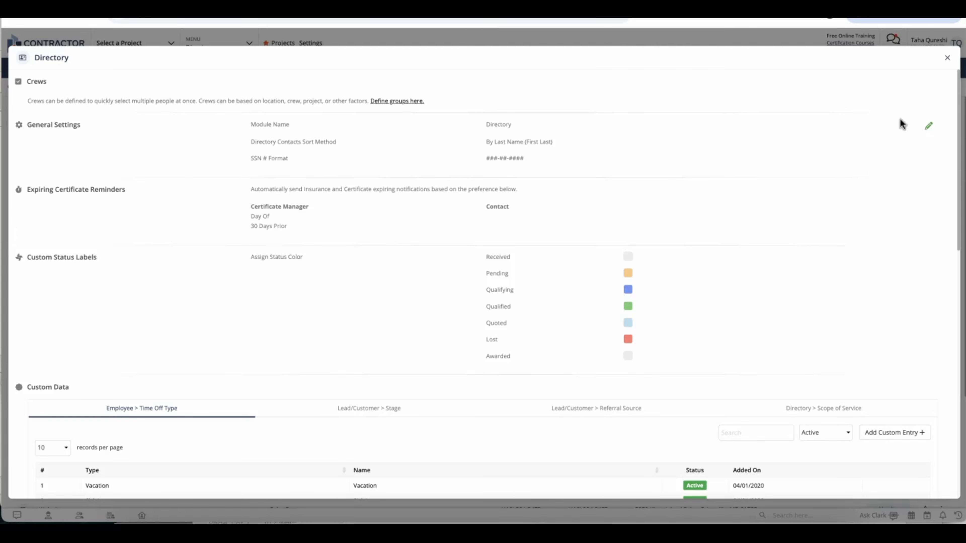
pyautogui.click(946, 58)
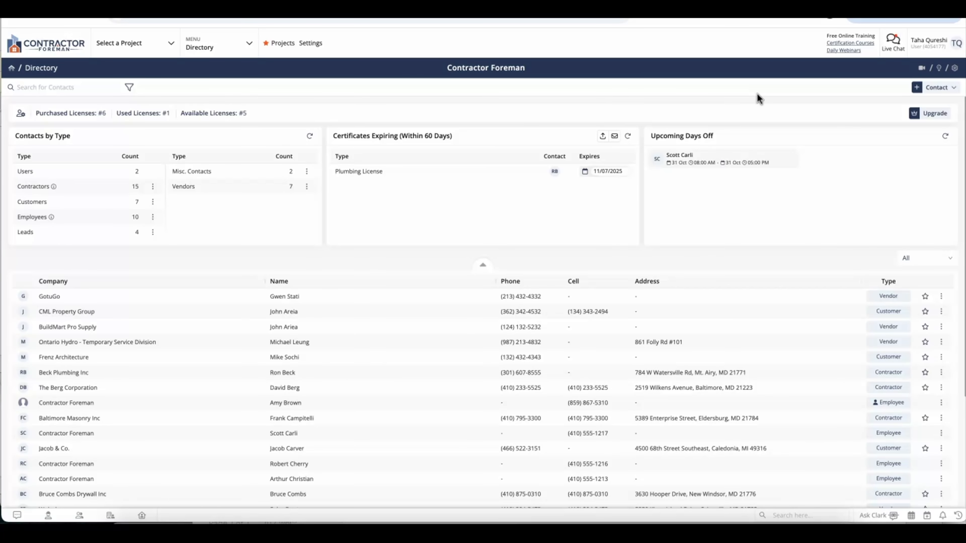
# Start a new Contractor named 'Renewable Systems inc' and enter the primary contact's first and last name
pyautogui.click(936, 89)
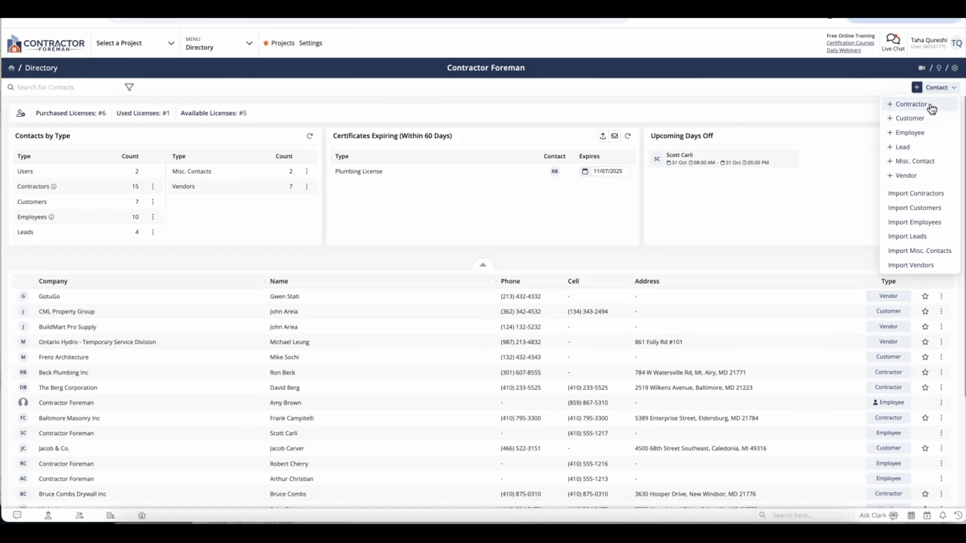
pyautogui.click(930, 109)
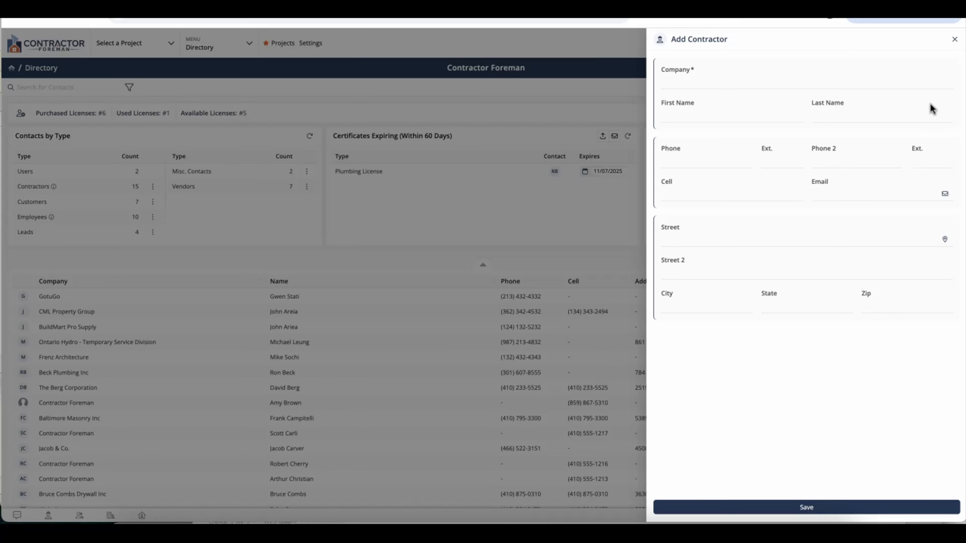
pyautogui.click(892, 86)
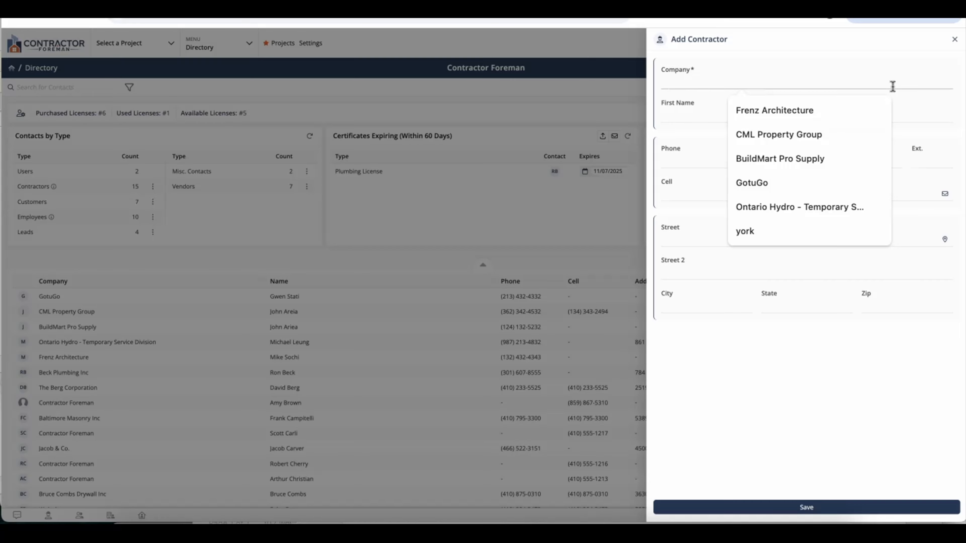
pyautogui.write('Renewable Systems inc')
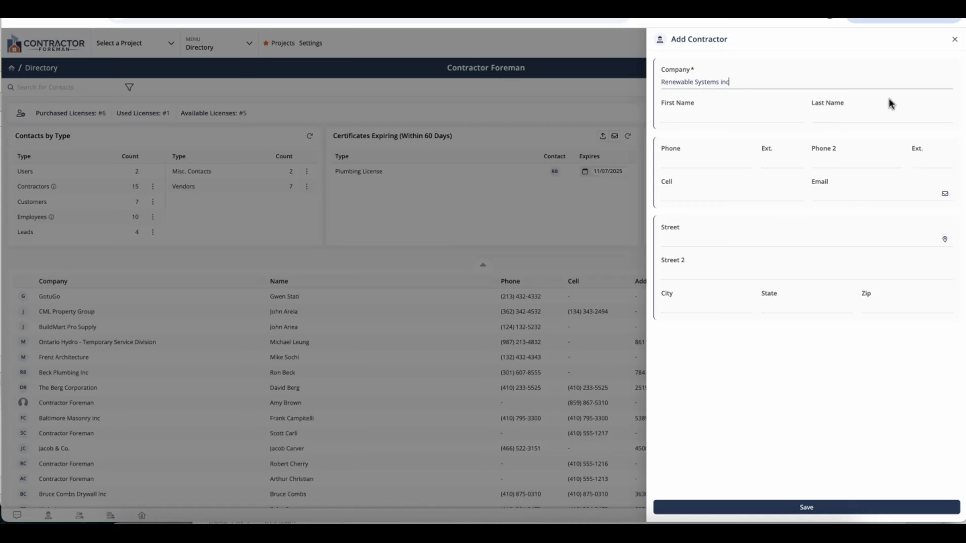
pyautogui.click(784, 119)
pyautogui.press('Tab')
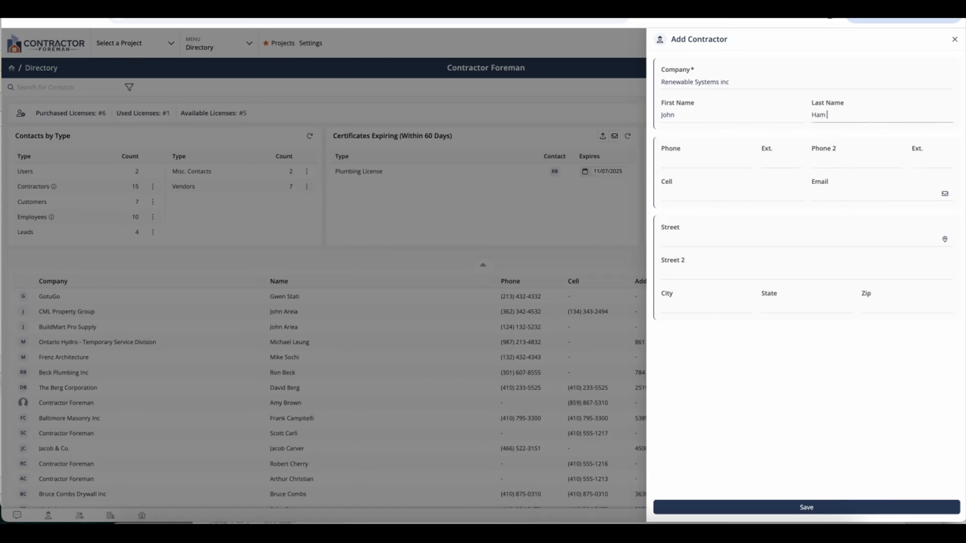
# Add the contractor's phone number and autofilled street address, then save the record
pyautogui.click(688, 162)
pyautogui.click(703, 239)
pyautogui.write('123')
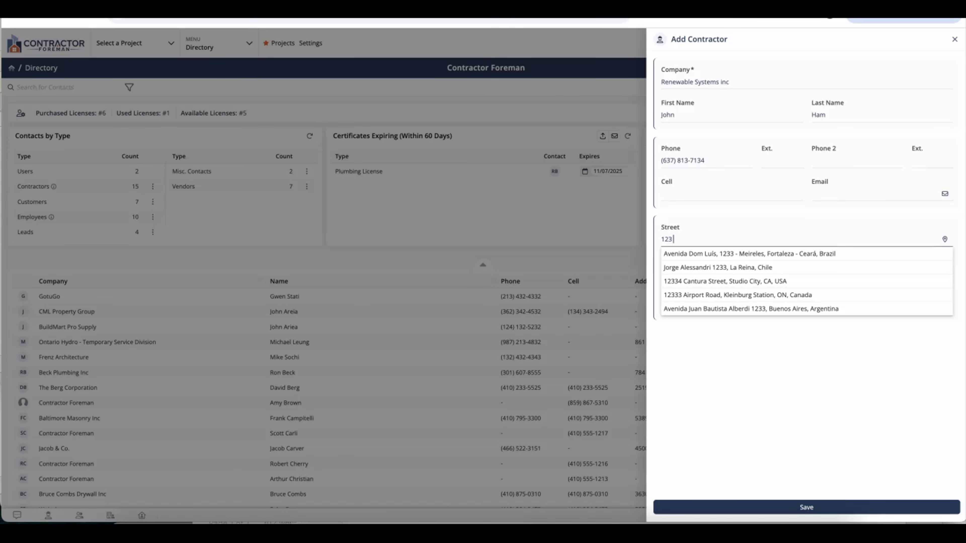
pyautogui.click(720, 254)
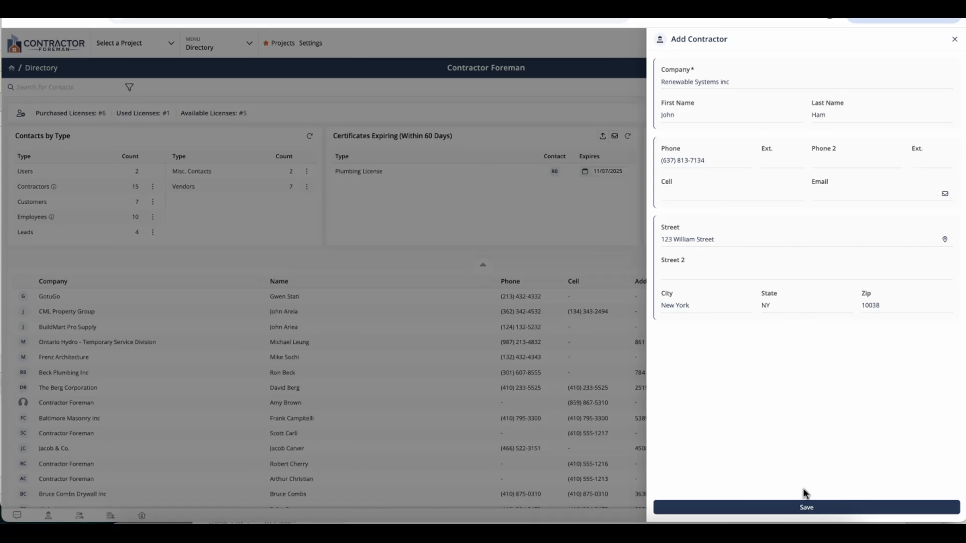
pyautogui.click(803, 506)
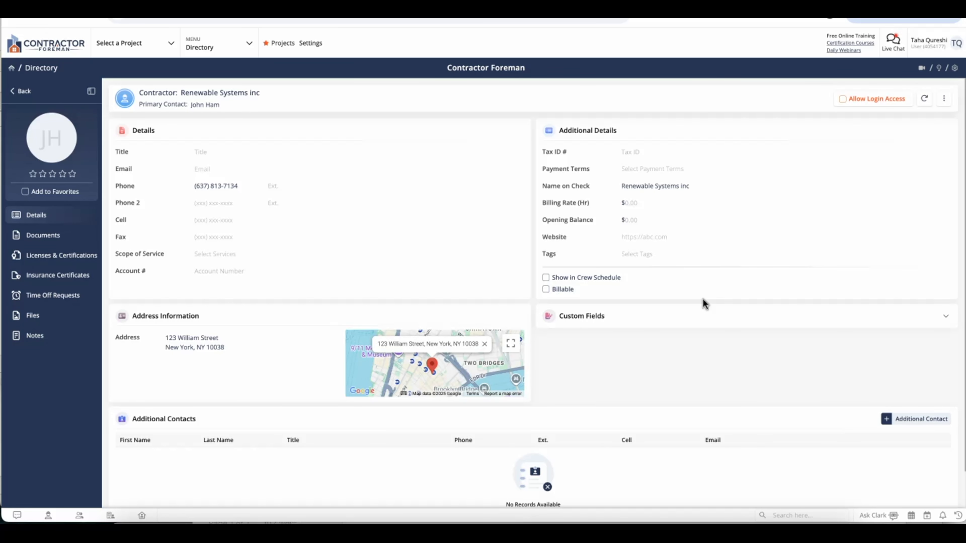
# Set the contractor's title to Project Manager and enter the contact's e-mail
pyautogui.click(231, 147)
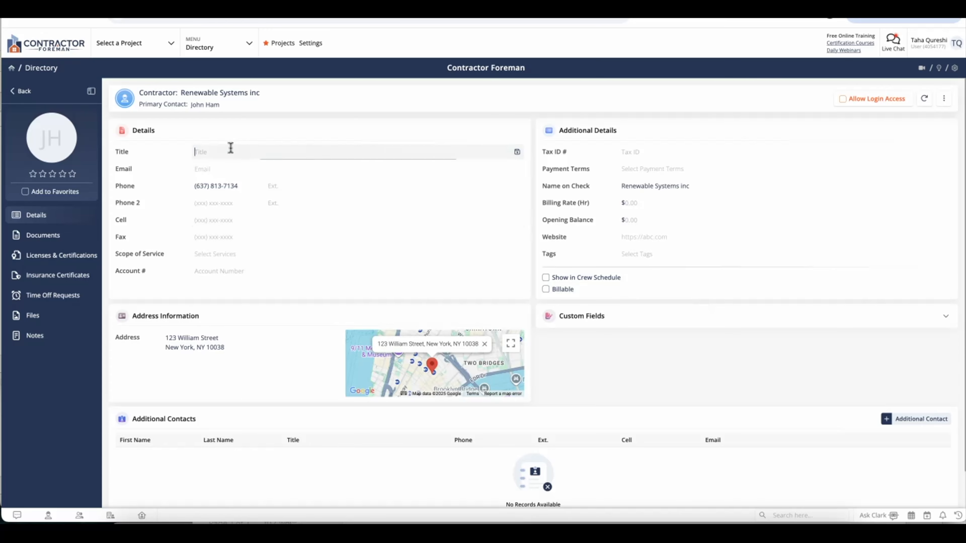
pyautogui.write('Project Manager')
pyautogui.click(216, 169)
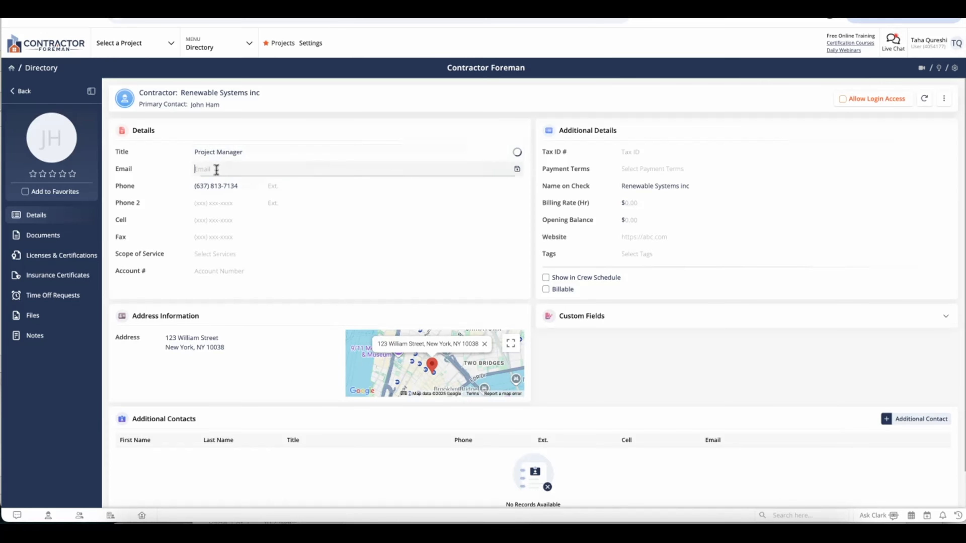
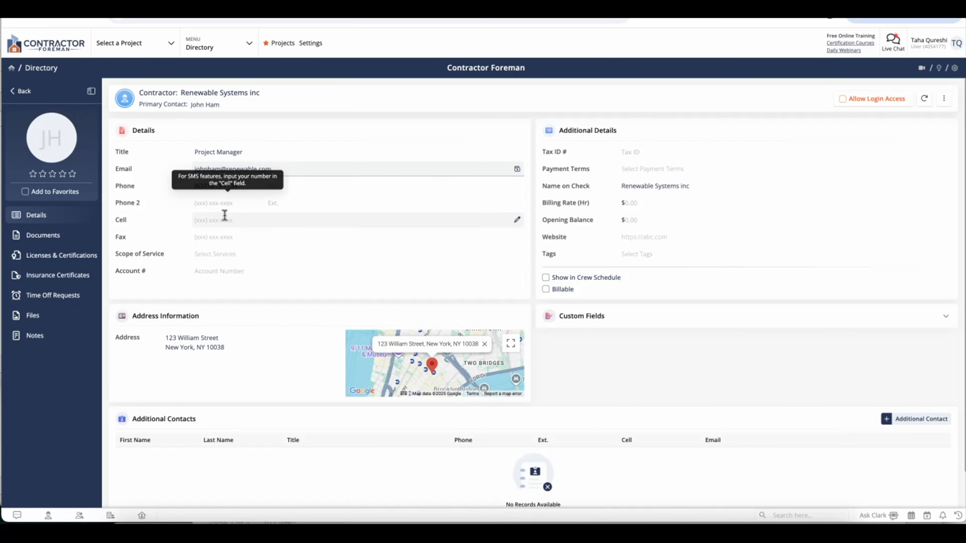
# Add Asbestos Removal and Awning & Canopy to the scope of service, leaving Account # empty
pyautogui.click(238, 260)
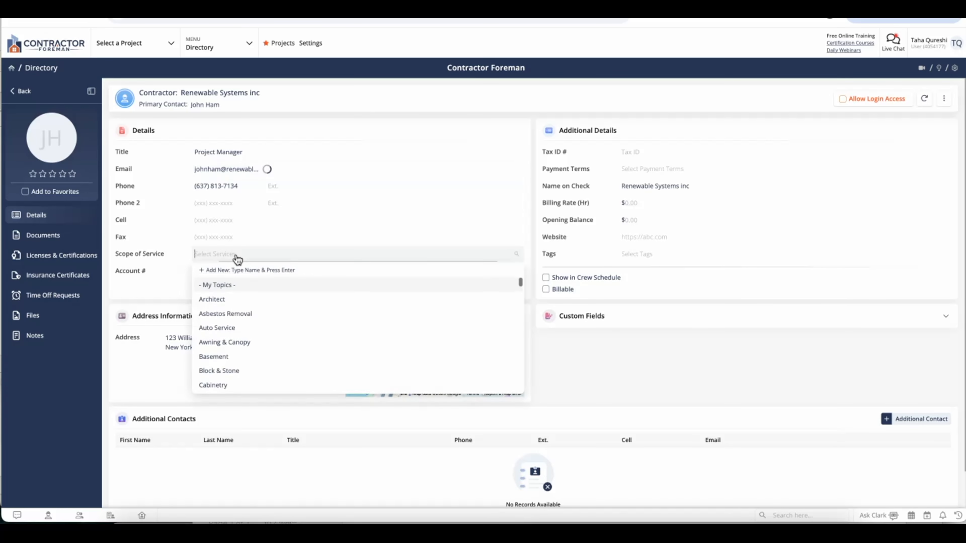
pyautogui.click(244, 314)
pyautogui.click(149, 297)
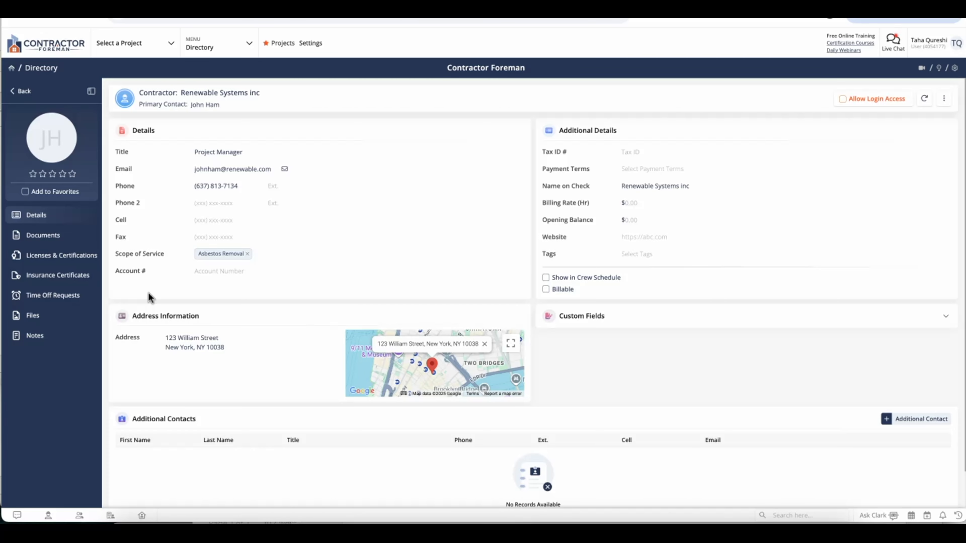
pyautogui.click(298, 255)
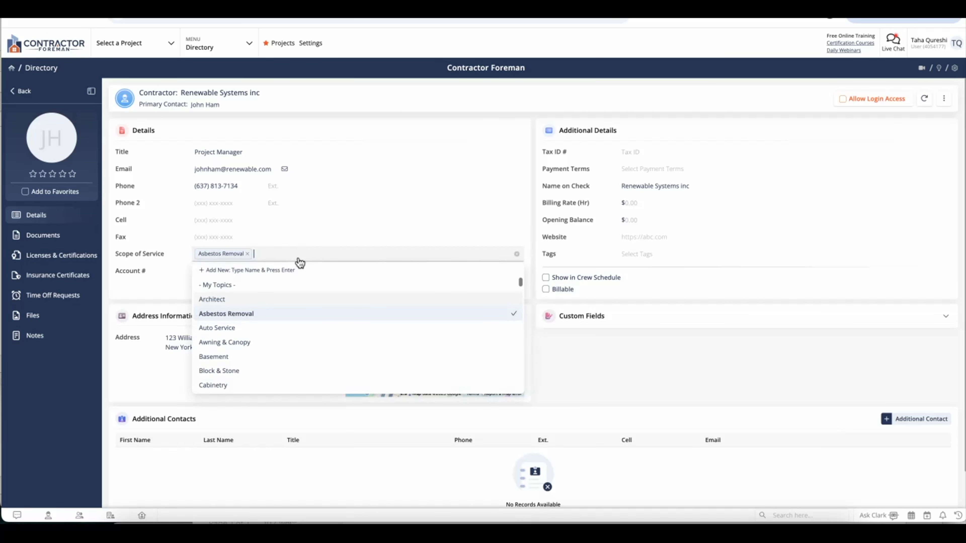
pyautogui.click(290, 344)
pyautogui.click(159, 298)
pyautogui.click(227, 271)
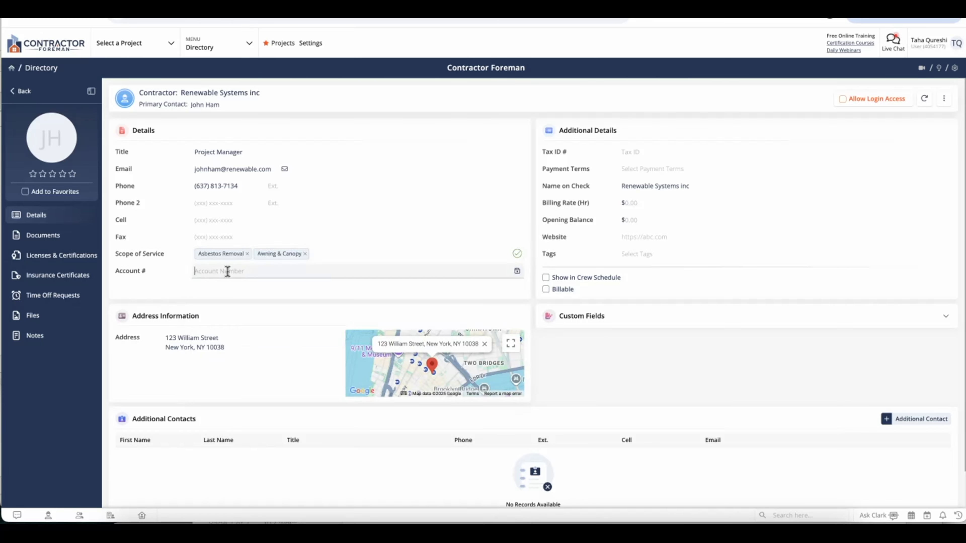
pyautogui.click(197, 290)
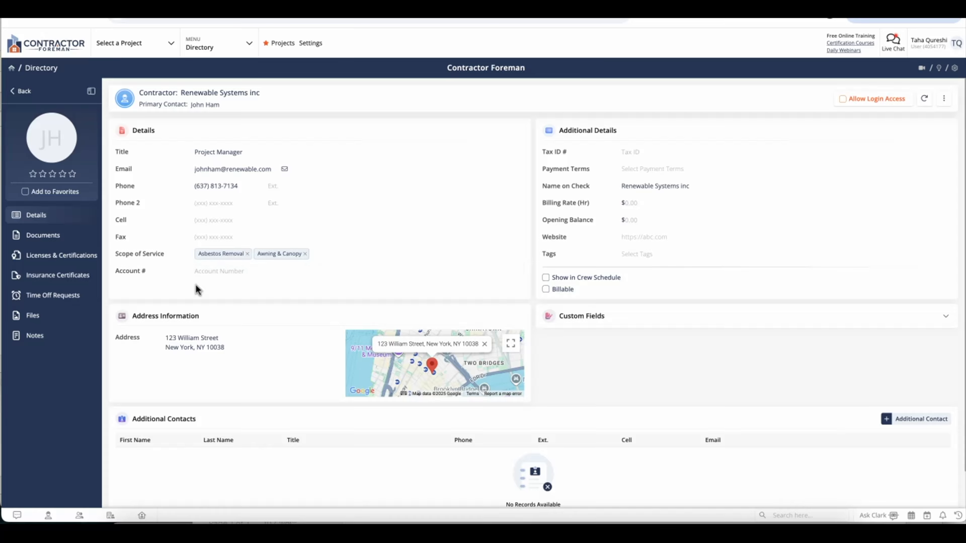
pyautogui.scroll(-1, 426, 304)
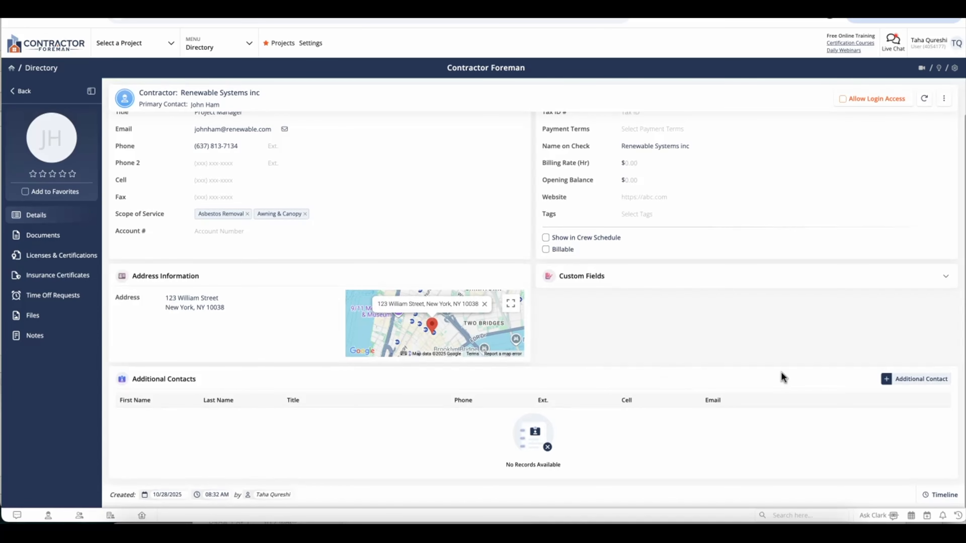
# Start an additional contact and enter its corrected first name and last name
pyautogui.click(886, 381)
pyautogui.click(759, 84)
pyautogui.write('Stayc')
pyautogui.press('Tab')
pyautogui.doubleClick(757, 82)
pyautogui.press('Tab')
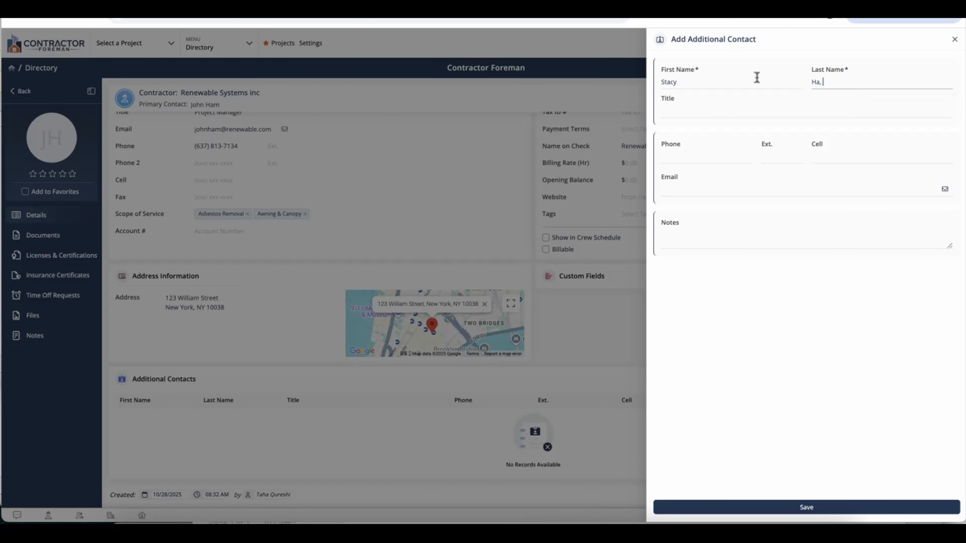
# Set the additional contact's title to Accountant
pyautogui.click(732, 109)
pyautogui.write('In')
pyautogui.press('BackSpace')
pyautogui.press('BackSpace')
pyautogui.write('Invocie')
pyautogui.hotkey('ctrl', 'a')
pyautogui.write('Accountant')
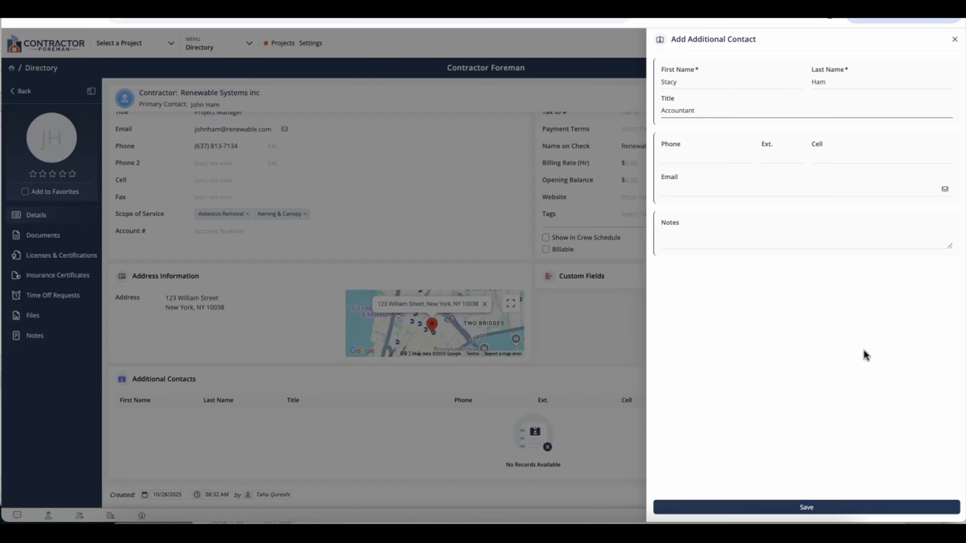
pyautogui.click(864, 352)
# Enter the accounting e-mail address, fix its validation error, and save the contact
pyautogui.click(762, 191)
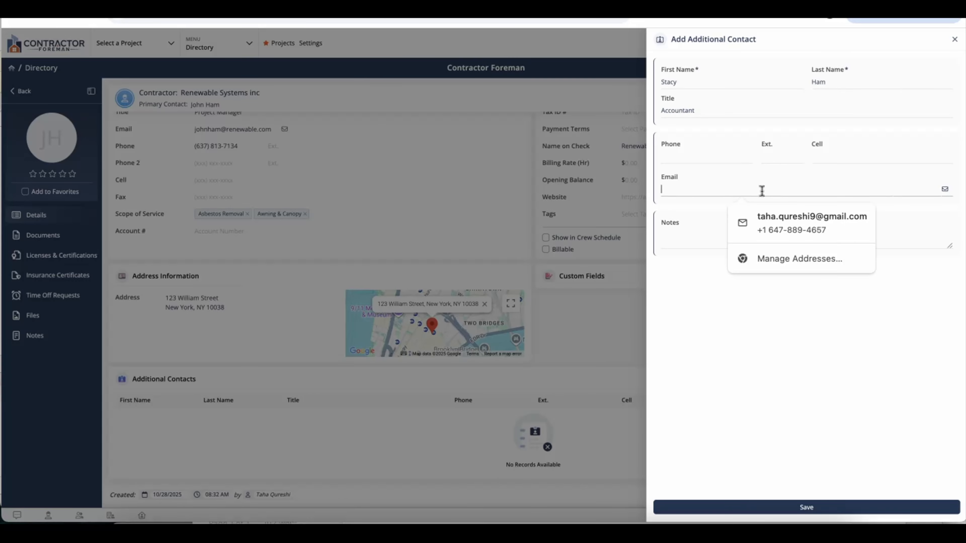
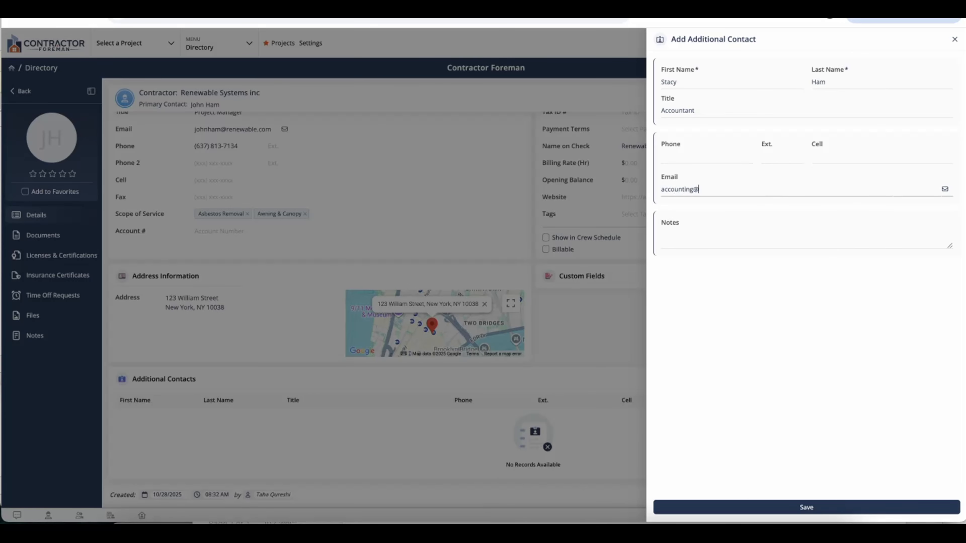
pyautogui.click(840, 508)
pyautogui.press('BackSpace')
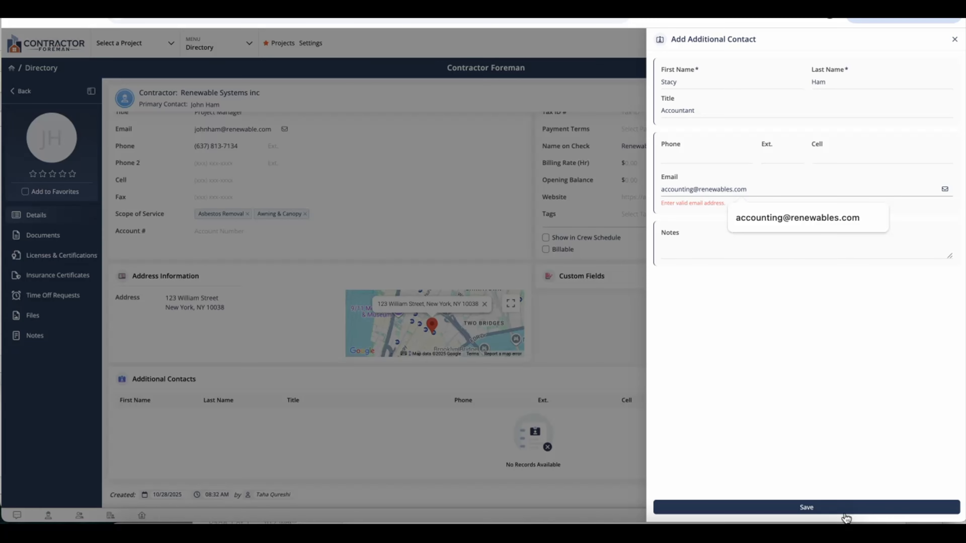
pyautogui.click(829, 509)
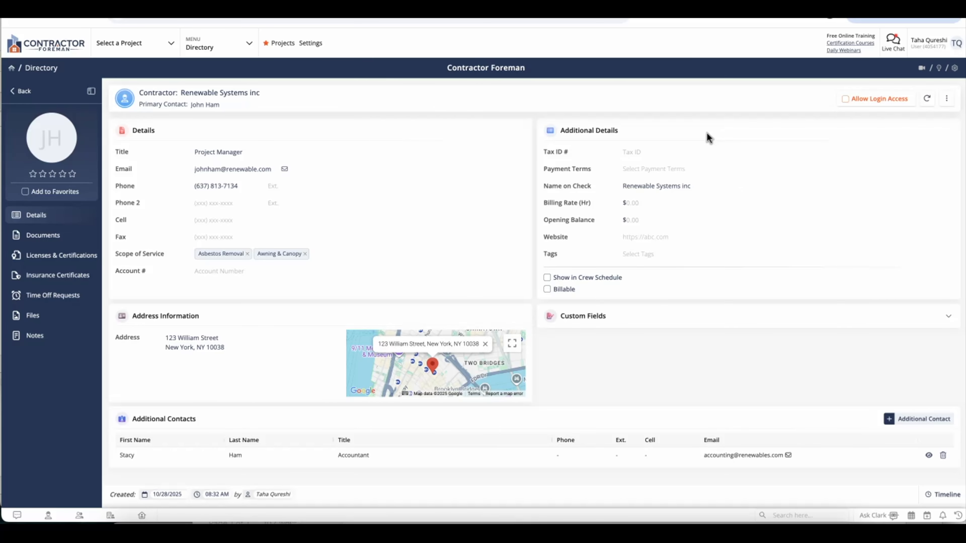
# Set payment terms to Net 30, billing rate to $90 and opening balance to 0
pyautogui.click(685, 169)
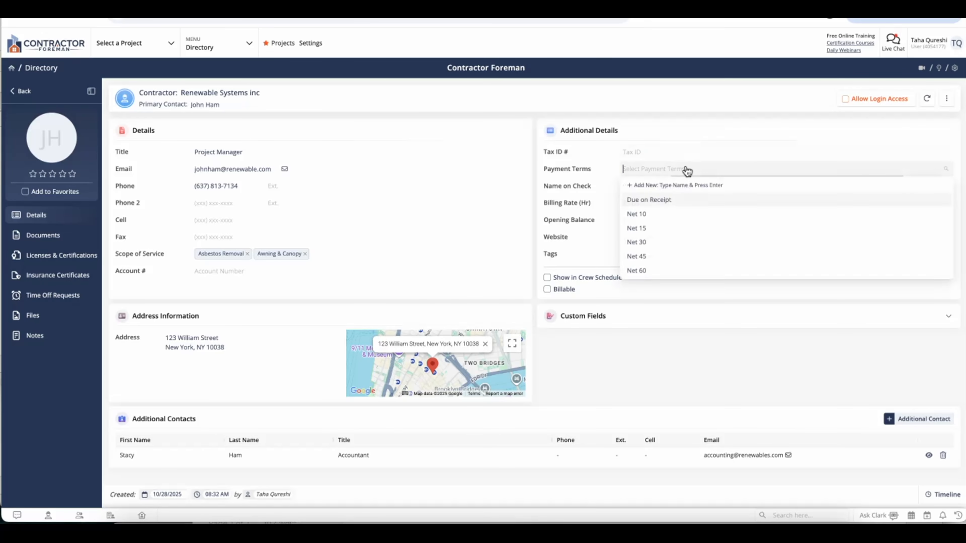
pyautogui.click(681, 243)
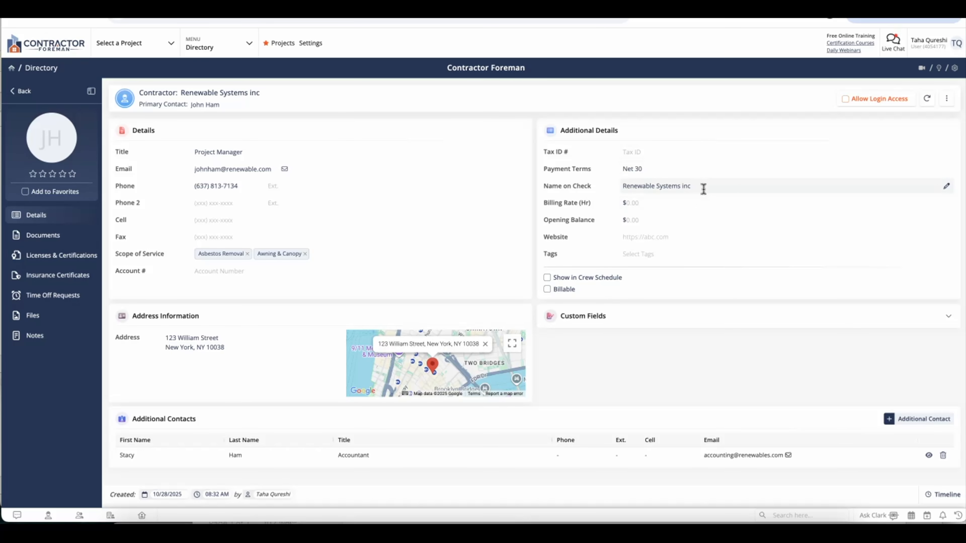
pyautogui.click(688, 203)
pyautogui.write('90')
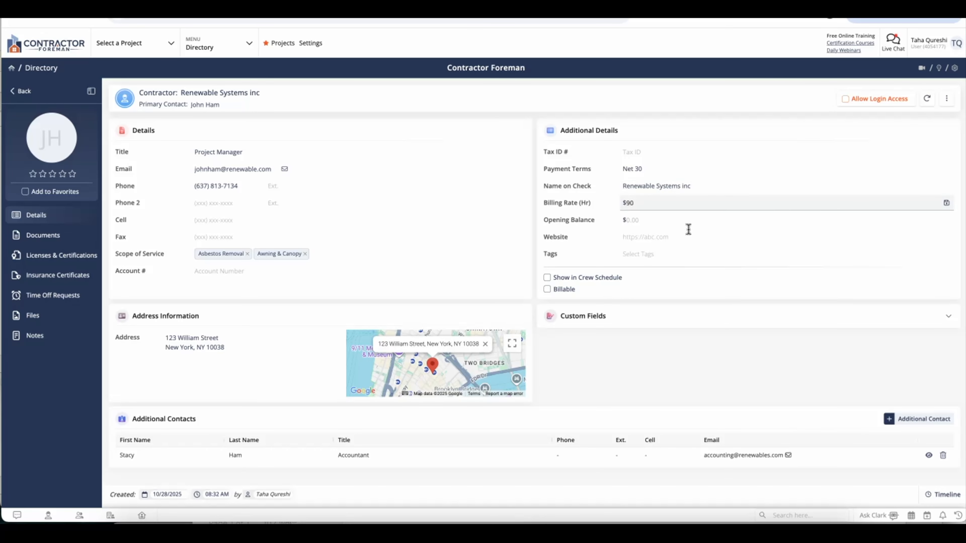
pyautogui.click(698, 332)
pyautogui.click(657, 221)
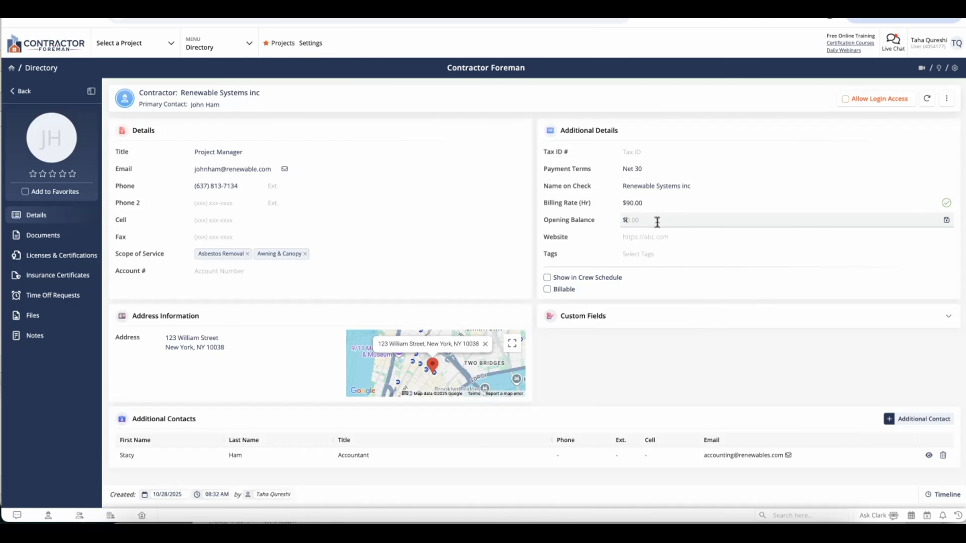
pyautogui.write('0')
pyautogui.click(661, 343)
# Tag the contractor with Labor
pyautogui.click(658, 256)
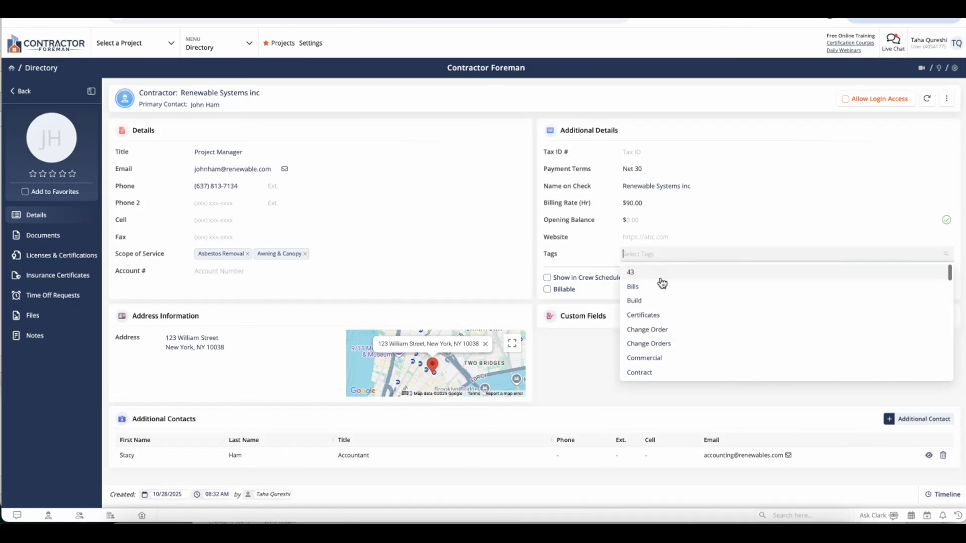
pyautogui.scroll(-3, 665, 326)
pyautogui.scroll(-6, 665, 327)
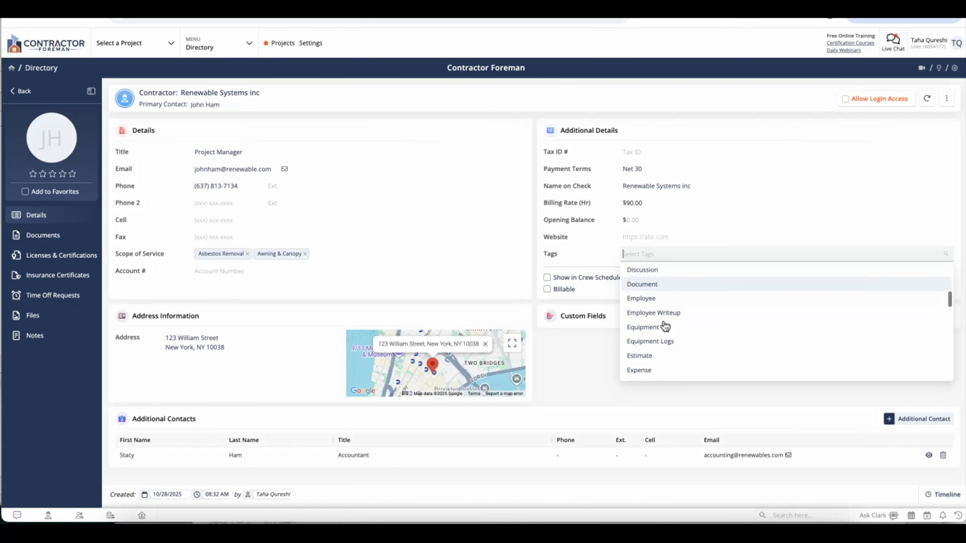
pyautogui.scroll(1, 665, 326)
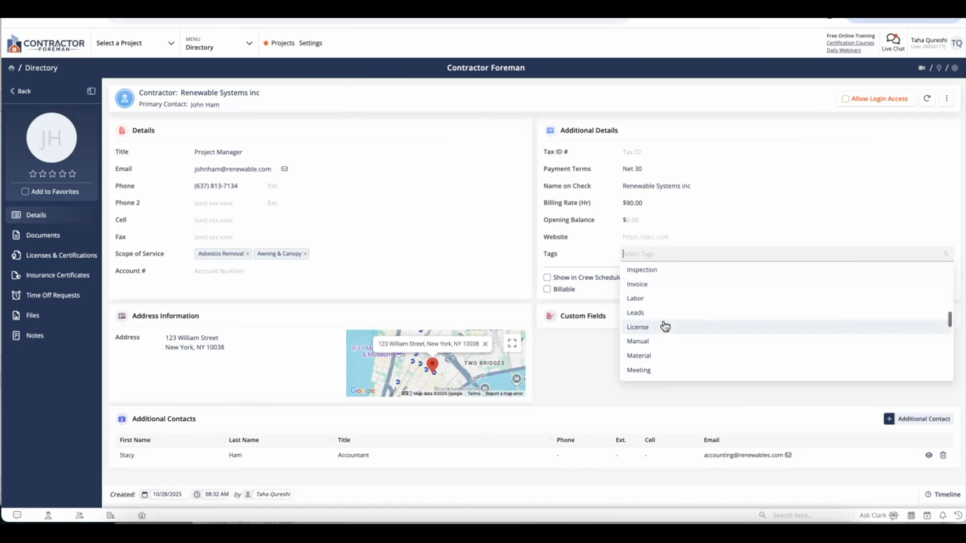
pyautogui.click(658, 297)
pyautogui.click(614, 364)
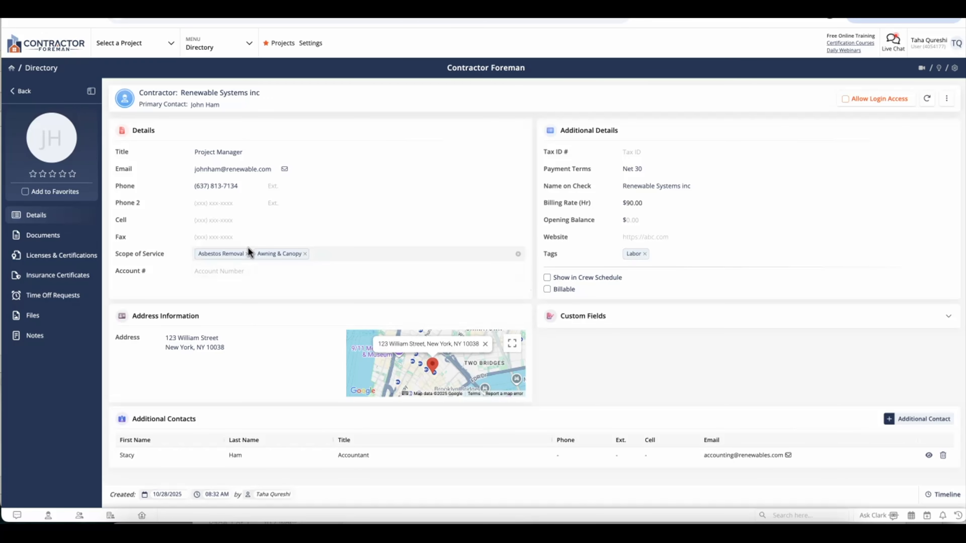
# Open the contractor's Documents, then its Licenses & Certifications section
pyautogui.click(84, 240)
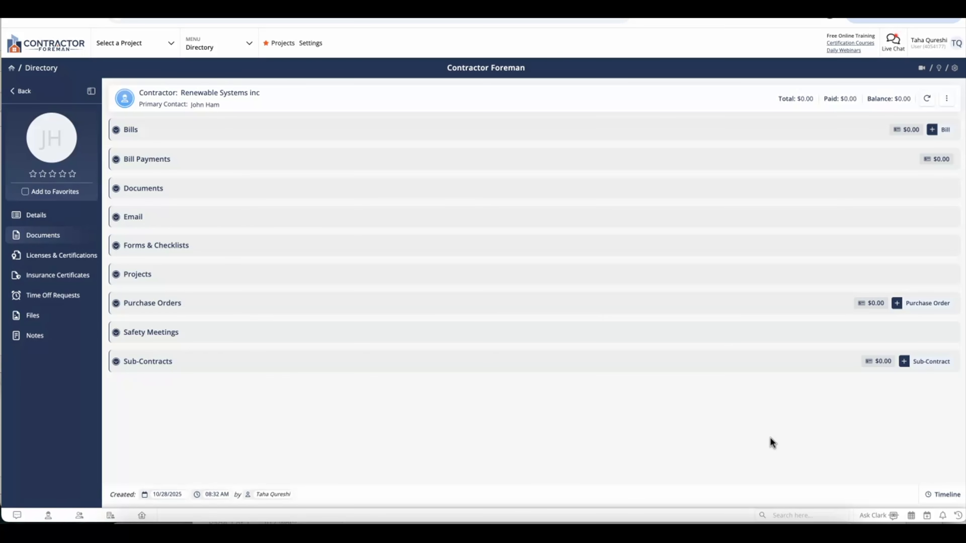
pyautogui.click(72, 262)
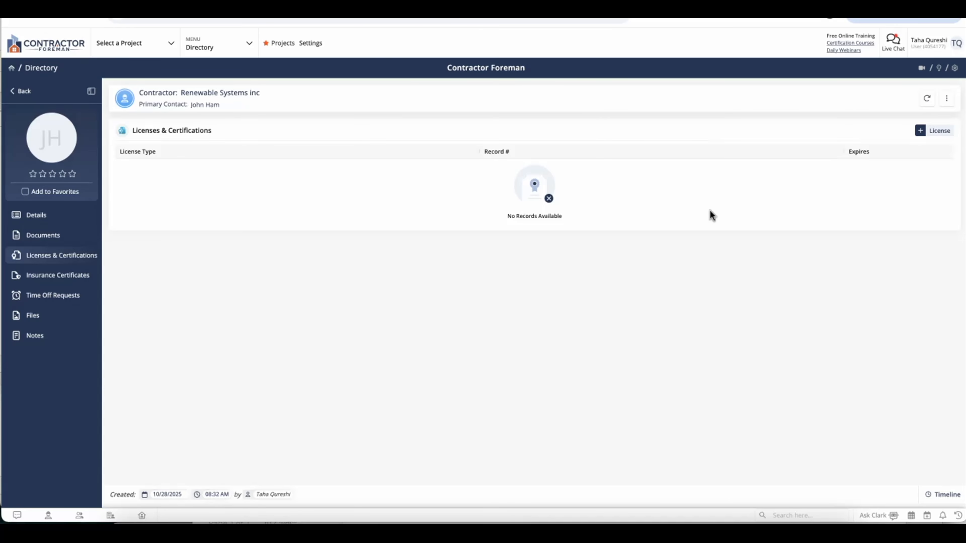
# Add a Journeyman License, record # 2323, expiring 11/07/2025, with the card image attached
pyautogui.click(928, 133)
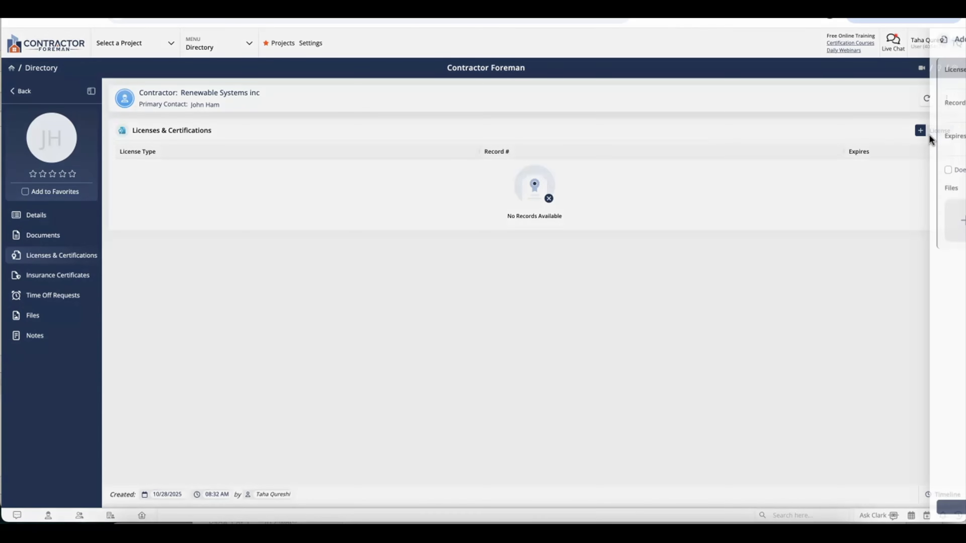
pyautogui.click(859, 87)
pyautogui.write('Journeyman License')
pyautogui.click(826, 114)
pyautogui.write('2323')
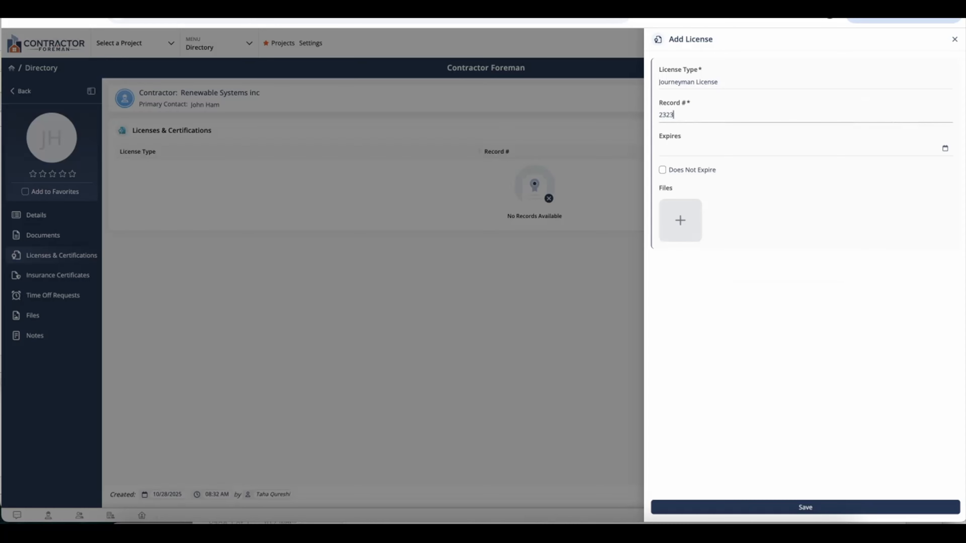
pyautogui.click(914, 151)
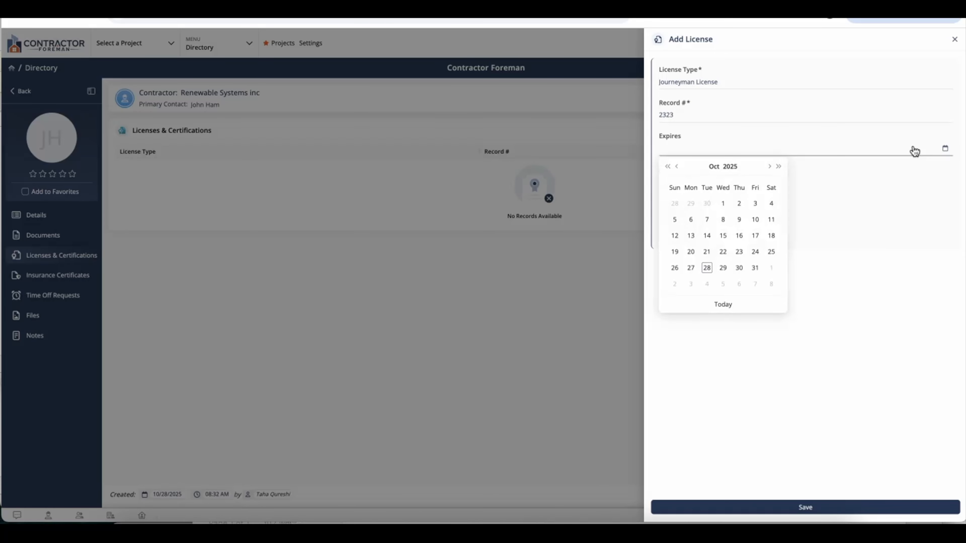
pyautogui.click(754, 287)
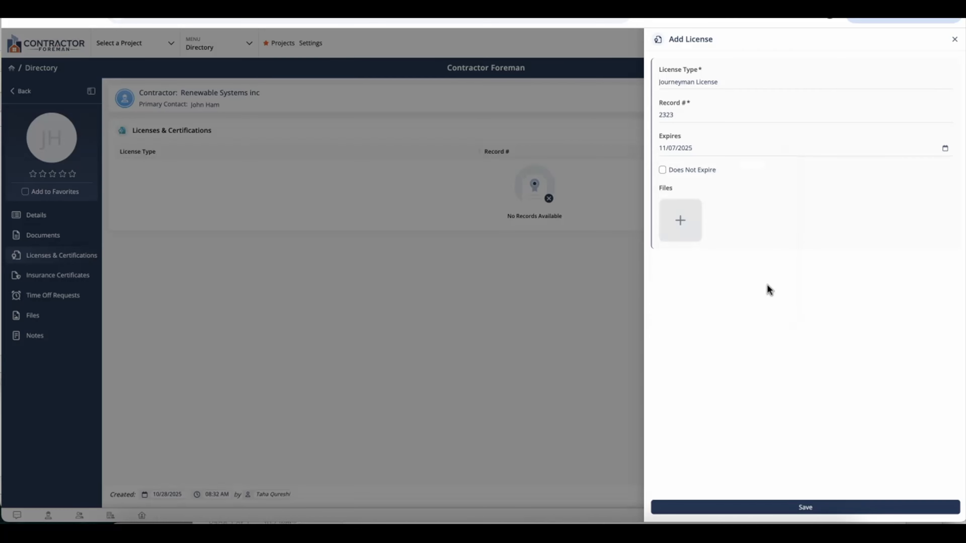
pyautogui.click(694, 236)
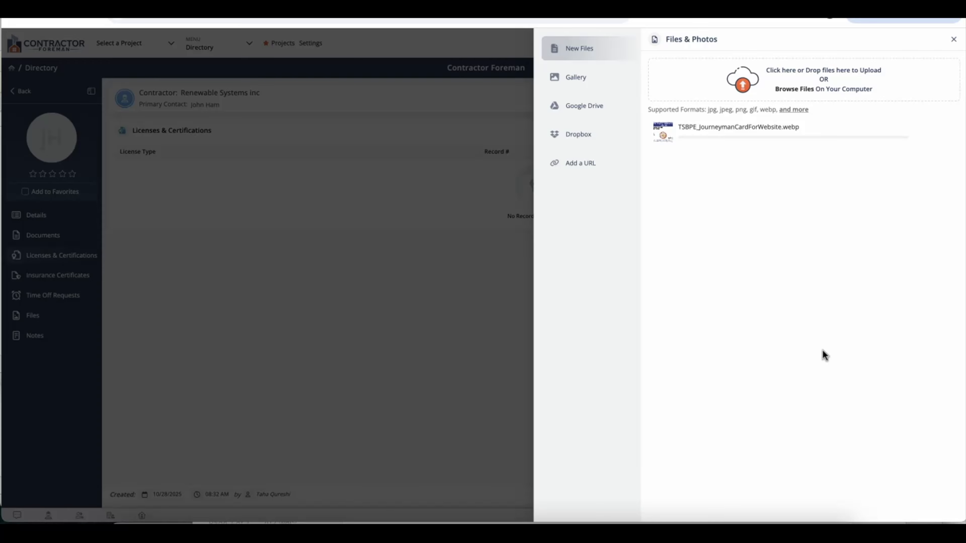
pyautogui.click(848, 507)
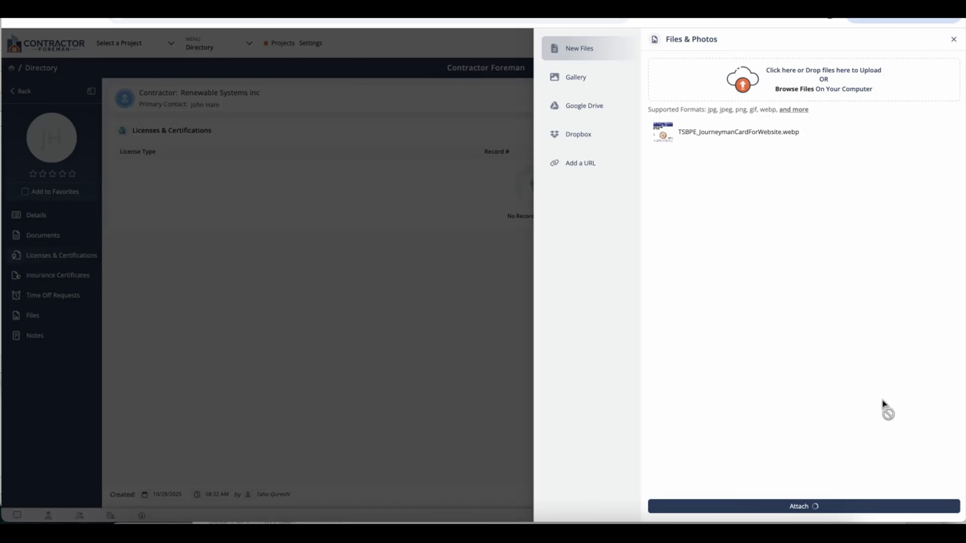
pyautogui.click(850, 511)
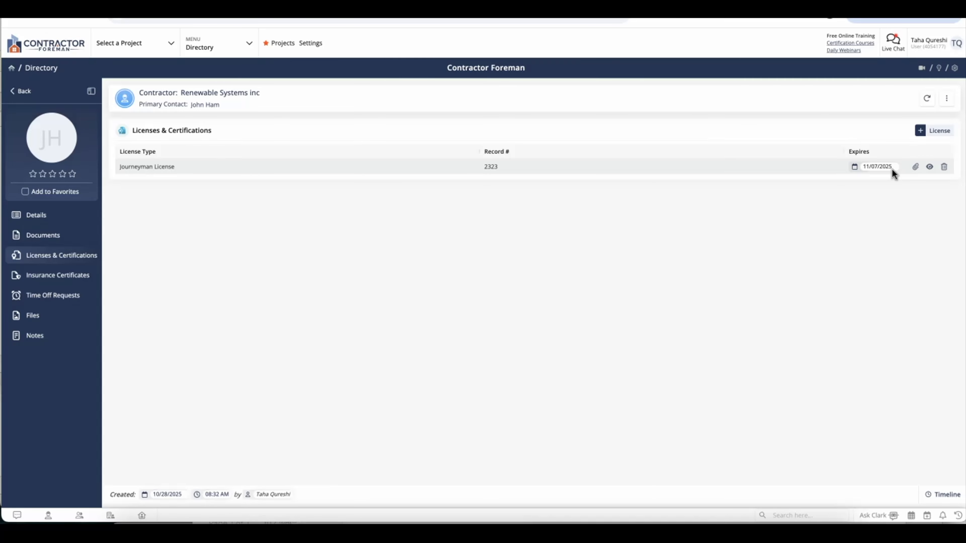
# In Directory settings, enable Day Of, 30 and 60 Days Prior certificate reminders for manager and contact
pyautogui.click(955, 68)
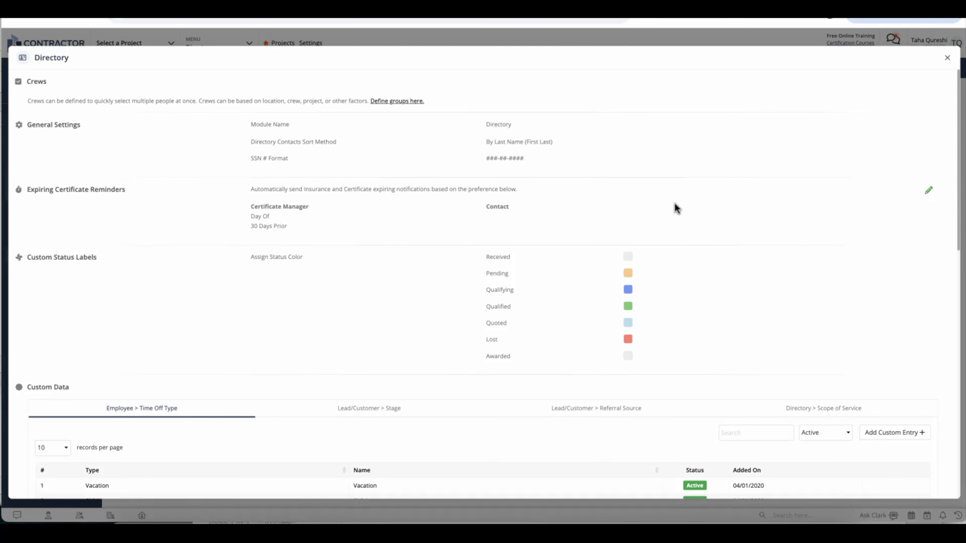
pyautogui.click(929, 191)
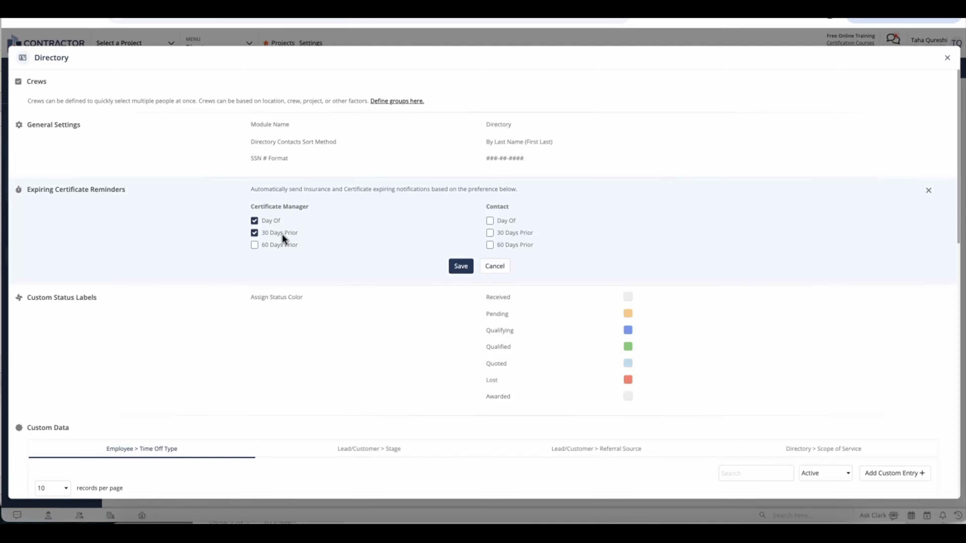
pyautogui.click(290, 245)
pyautogui.click(515, 221)
pyautogui.click(522, 235)
pyautogui.click(524, 245)
pyautogui.click(461, 267)
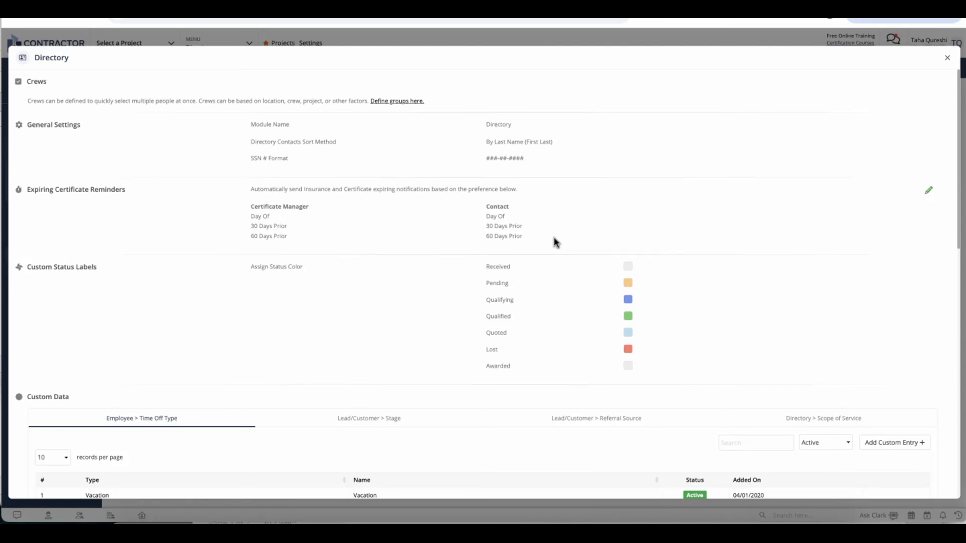
pyautogui.click(949, 59)
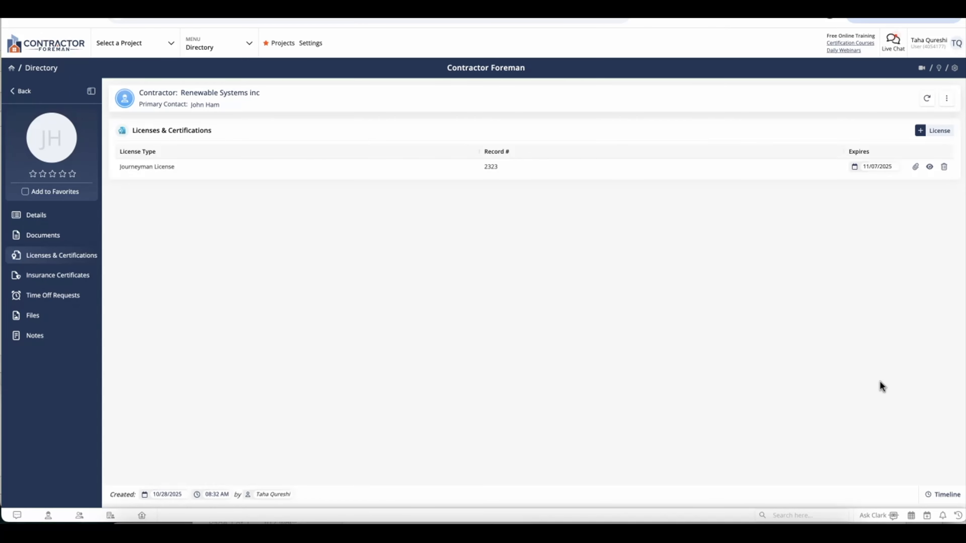
# Start a Liability Insurance certificate with its policy number, expiry 11/28/2025 and a $2,000,000 limit
pyautogui.click(84, 281)
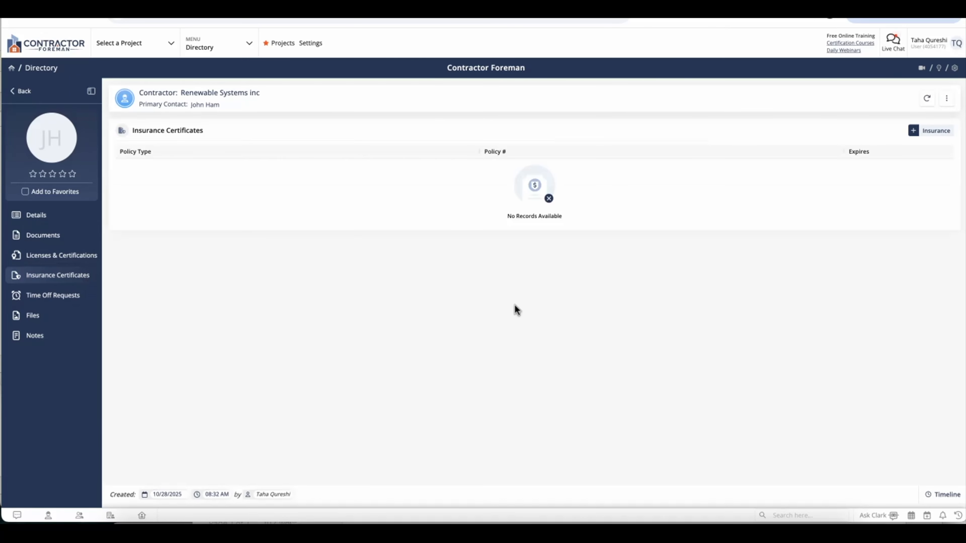
pyautogui.click(936, 132)
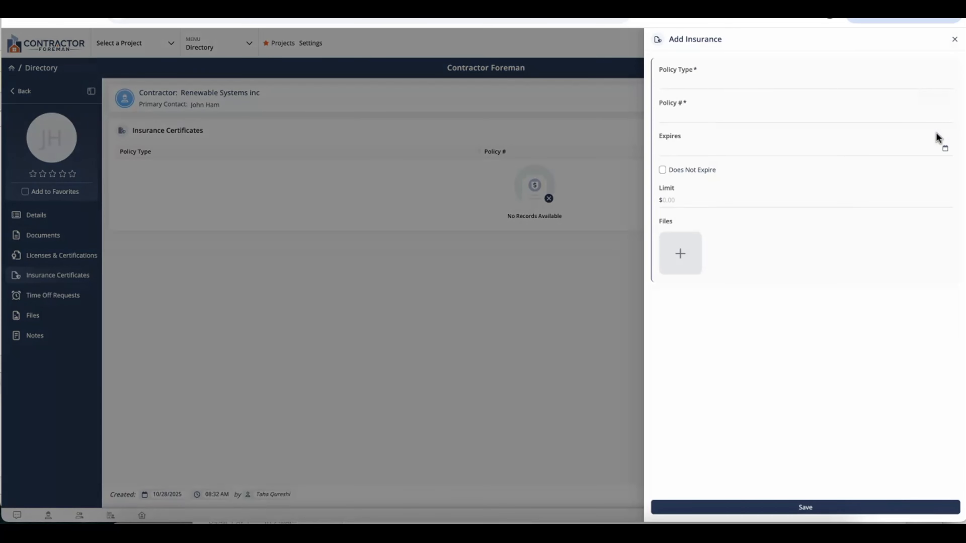
pyautogui.click(855, 83)
pyautogui.write('Liability')
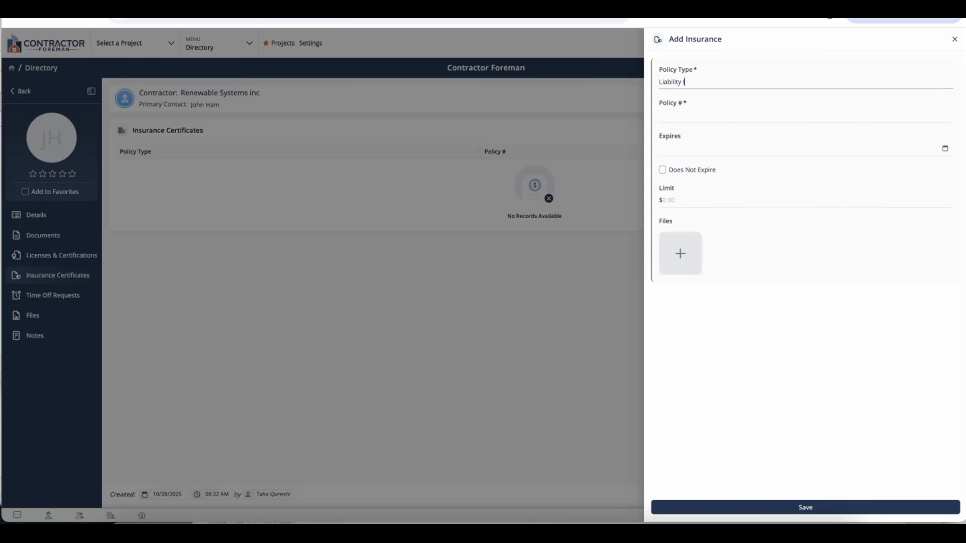
pyautogui.write(' Insurance')
pyautogui.click(828, 116)
pyautogui.write('2432')
pyautogui.click(850, 146)
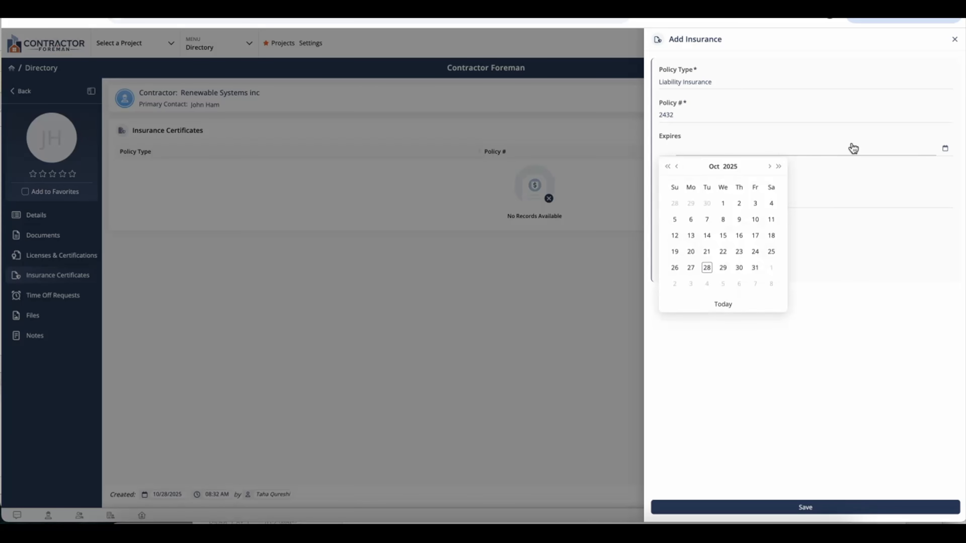
pyautogui.click(770, 167)
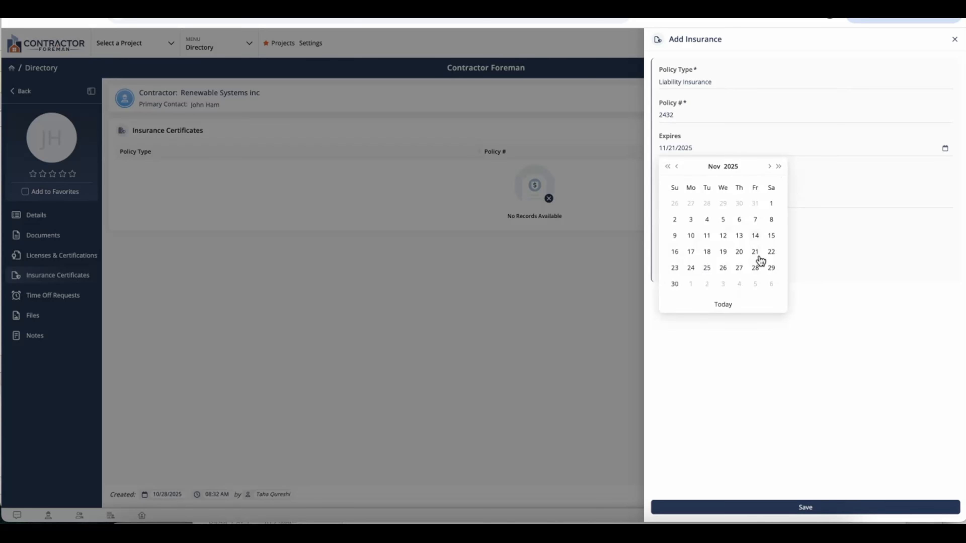
pyautogui.click(755, 268)
pyautogui.click(772, 200)
pyautogui.write('2,000,00')
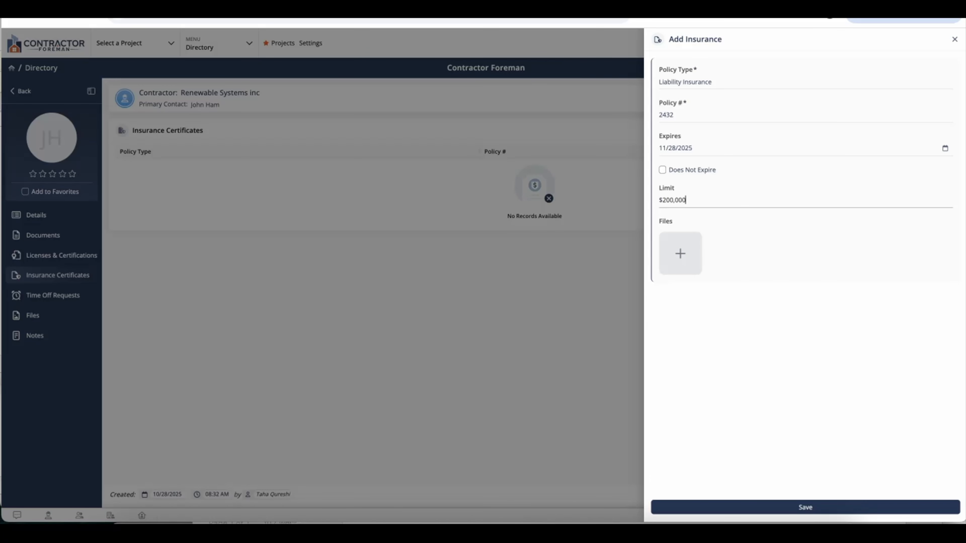
pyautogui.write('0')
pyautogui.click(777, 280)
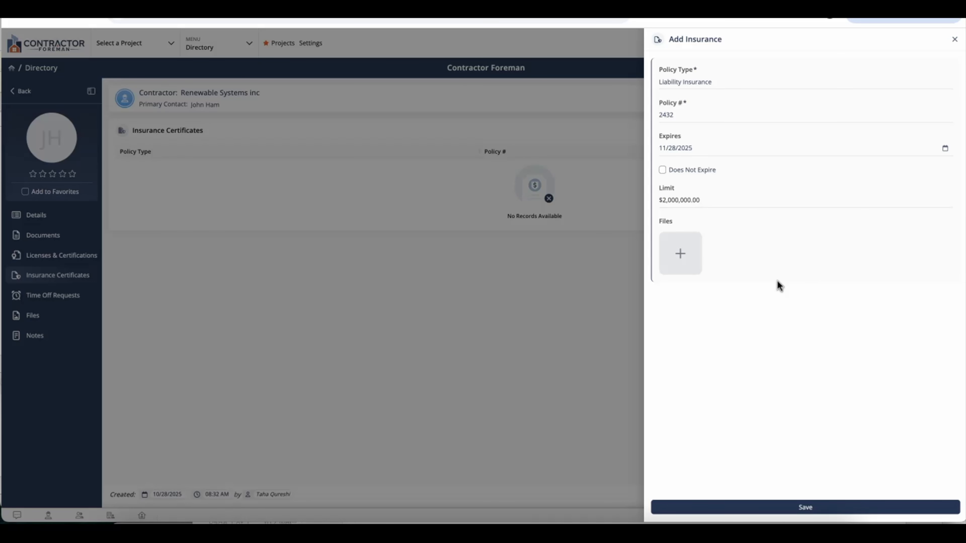
# Attach Liability Insurance.png to the certificate and save it
pyautogui.click(689, 262)
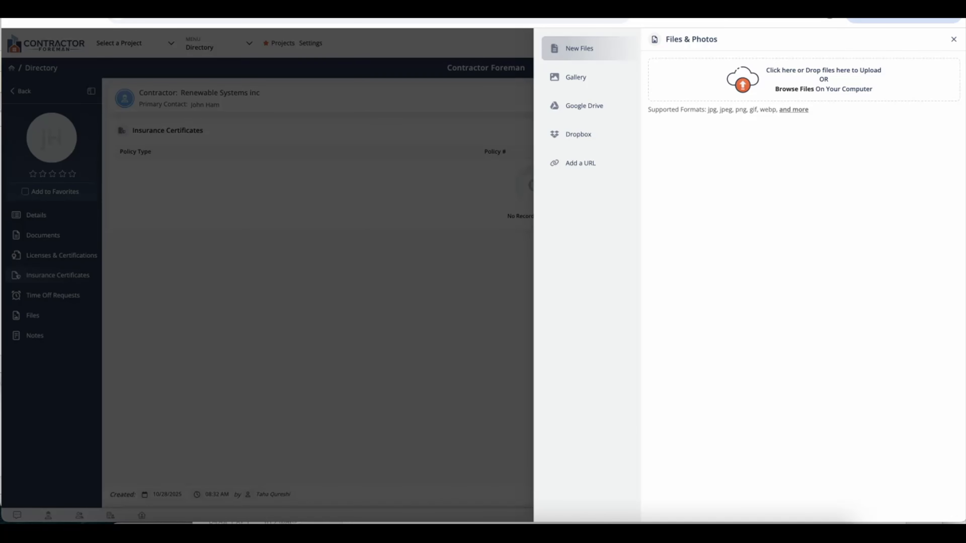
pyautogui.moveTo(356, 194); pyautogui.dragTo(769, 77)
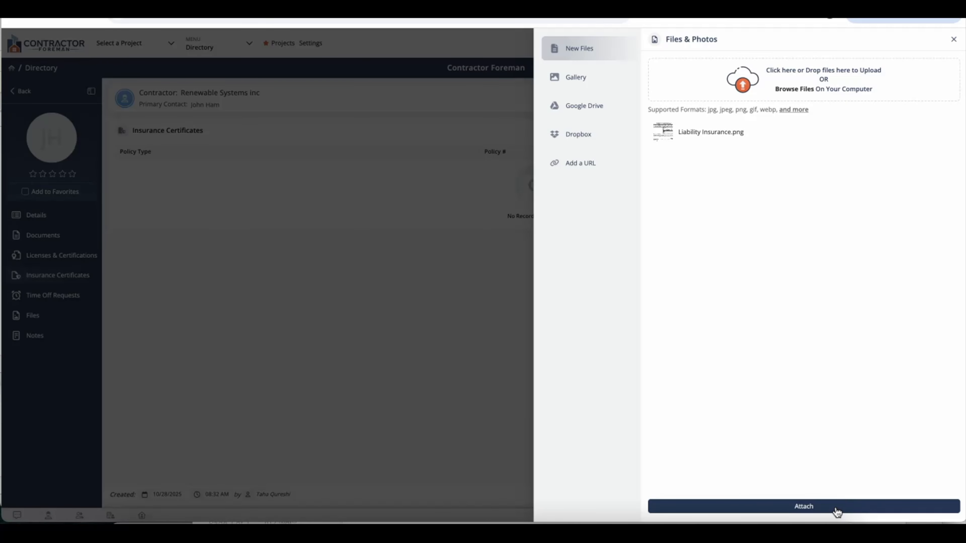
pyautogui.click(837, 510)
pyautogui.click(848, 506)
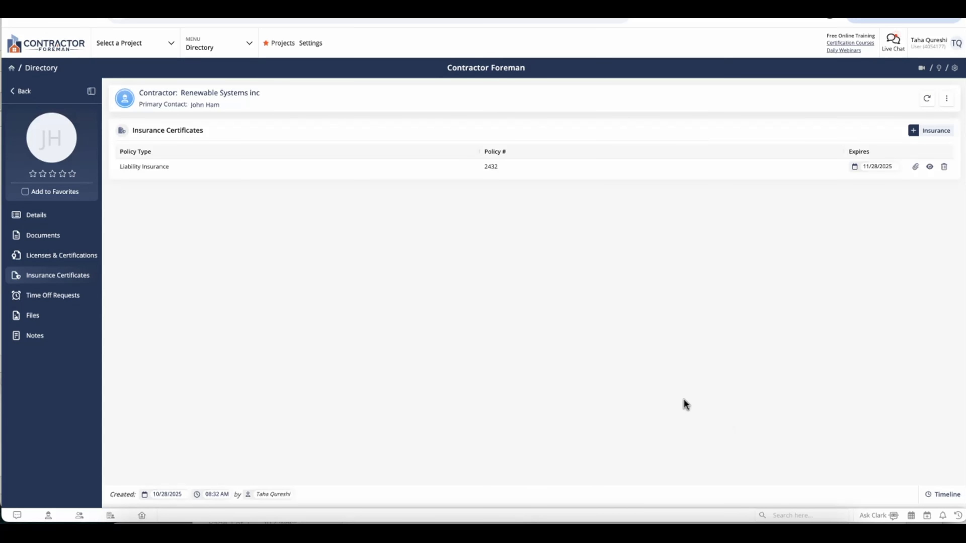
# Start a time-off request with reason Holiday, type Holiday and status Approved
pyautogui.click(85, 301)
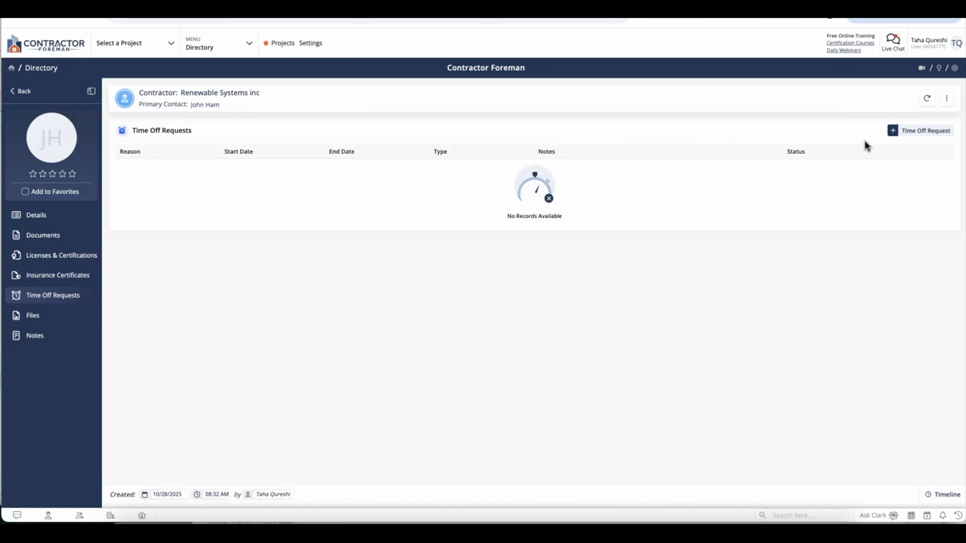
pyautogui.click(909, 133)
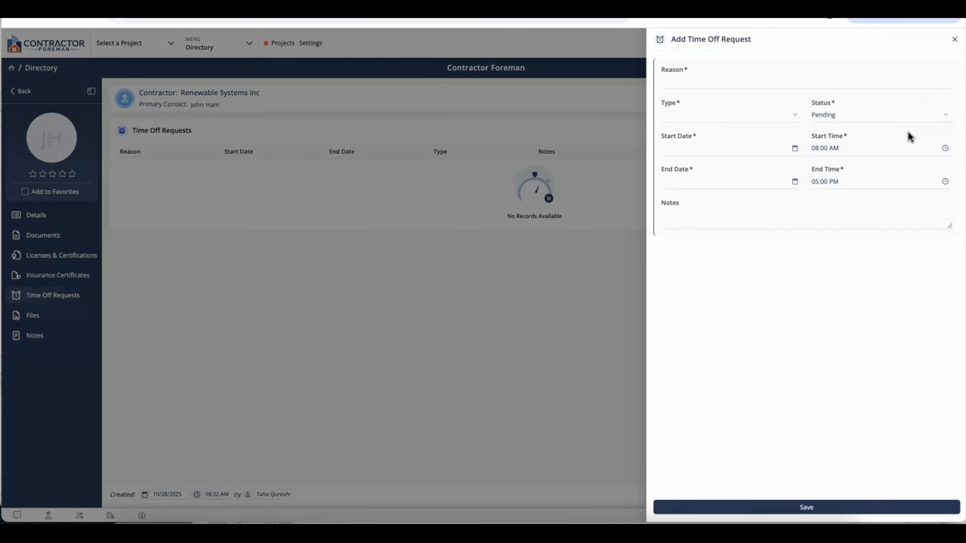
pyautogui.click(763, 82)
pyautogui.write('Holiday')
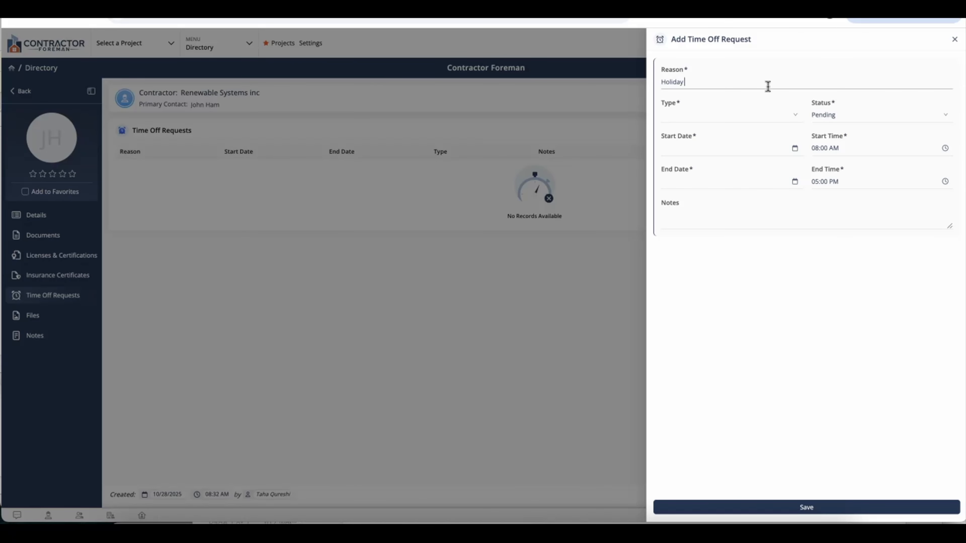
pyautogui.click(775, 114)
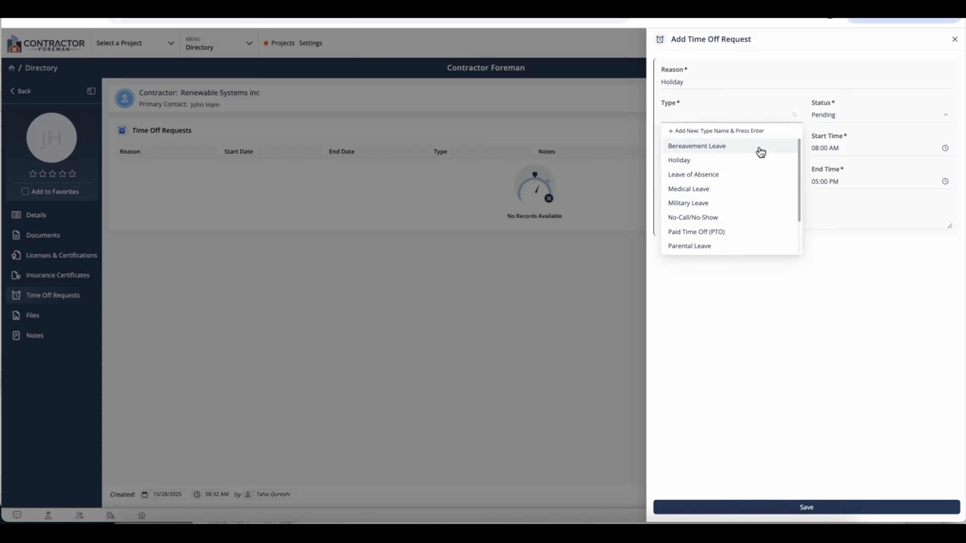
pyautogui.click(752, 160)
pyautogui.click(824, 121)
pyautogui.click(828, 147)
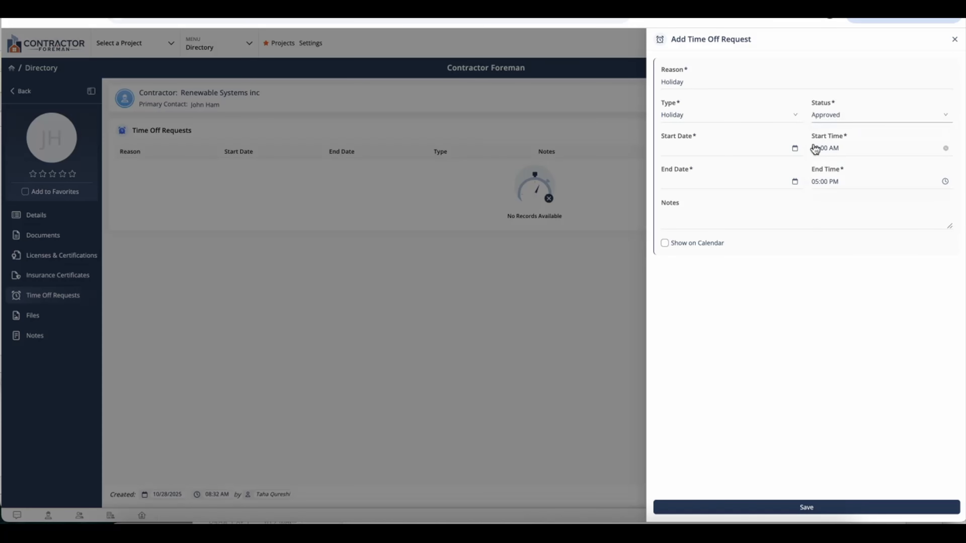
# Set dates 11/03/2025–11/07/2025, add the vacation note, show it on the calendar, and save
pyautogui.click(755, 149)
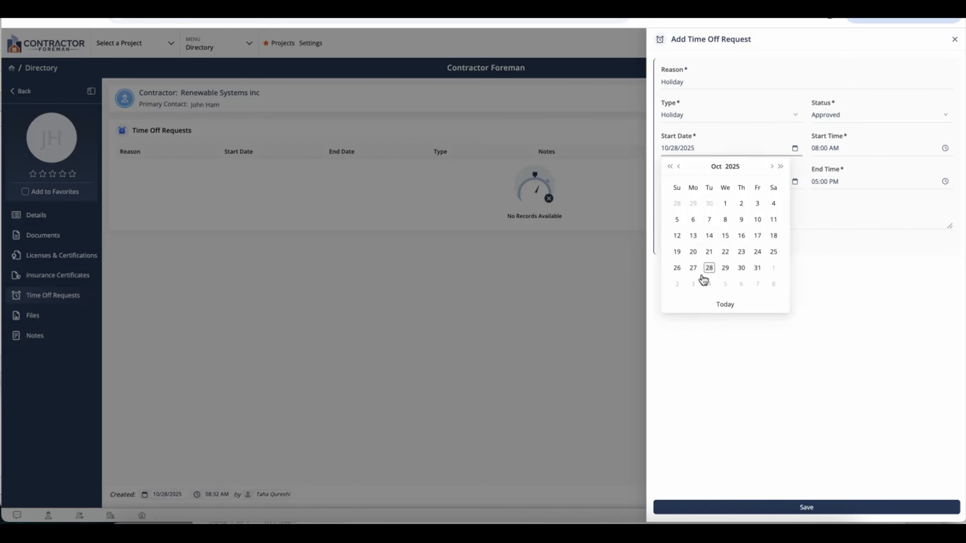
pyautogui.click(693, 284)
pyautogui.click(760, 189)
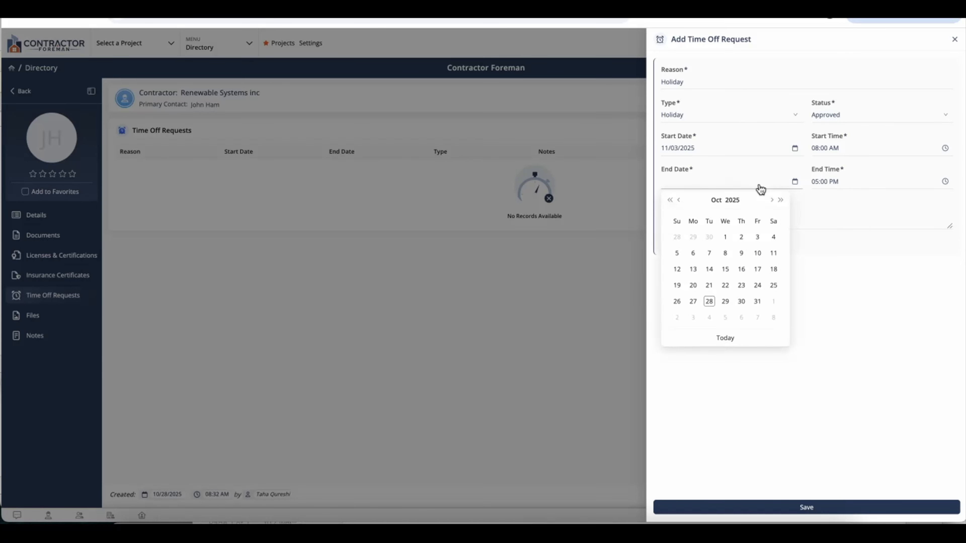
pyautogui.click(757, 321)
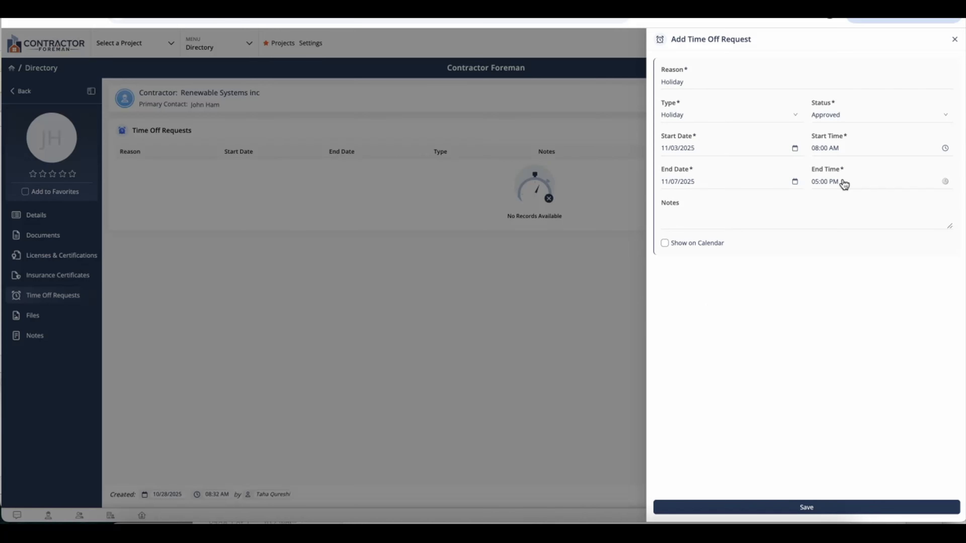
pyautogui.click(840, 215)
pyautogui.write('No work')
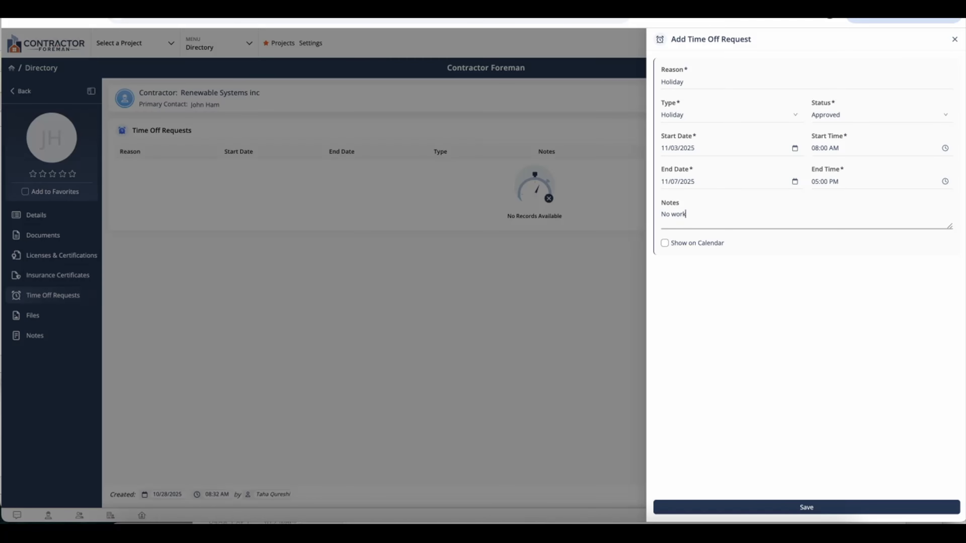
pyautogui.write(' can be performed by him during this time as he')
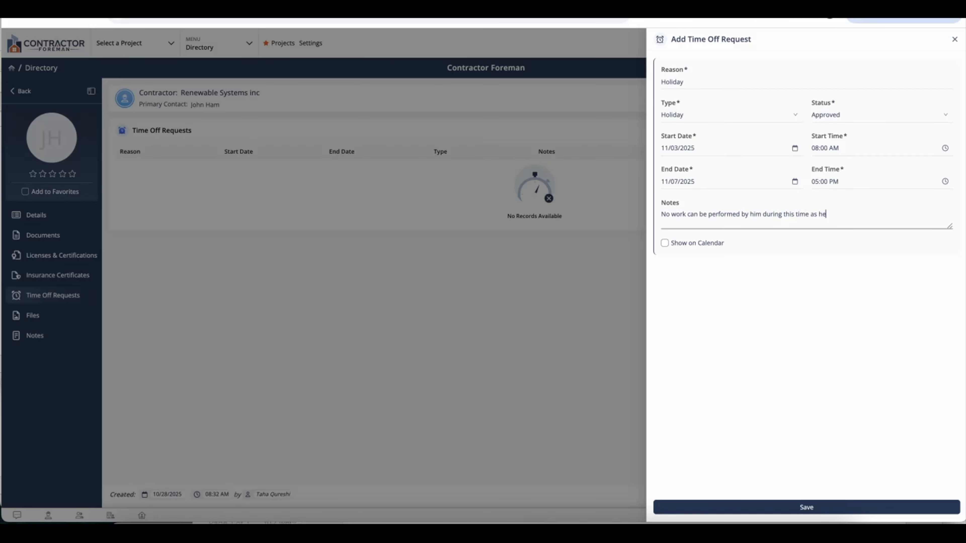
pyautogui.write(' is on vacation')
pyautogui.click(675, 244)
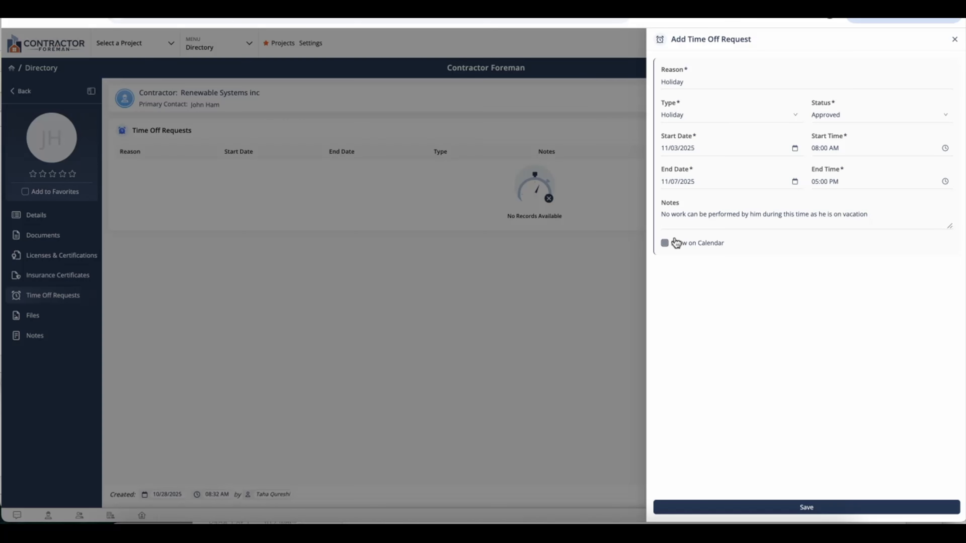
pyautogui.click(806, 509)
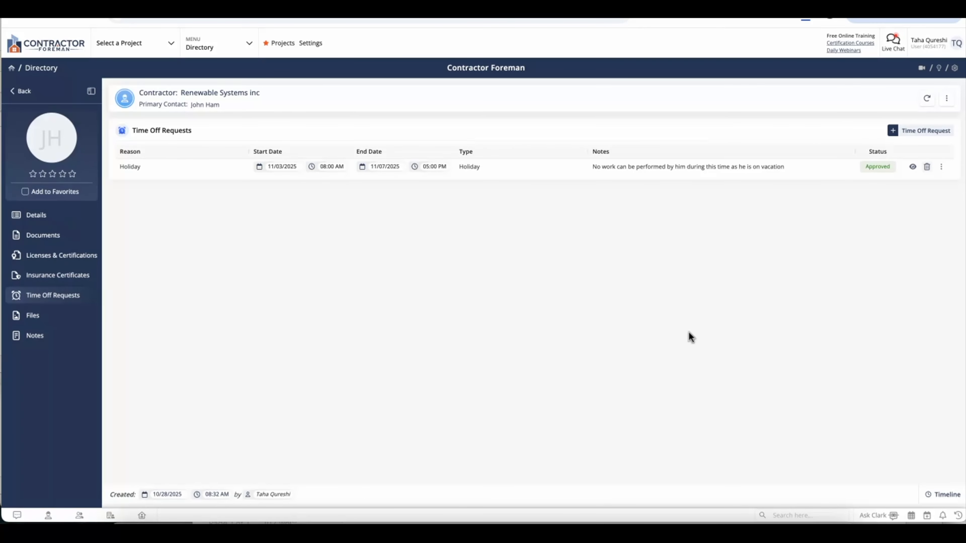
# Check the contact's empty Files and Notes sections, then go back to Details
pyautogui.click(48, 322)
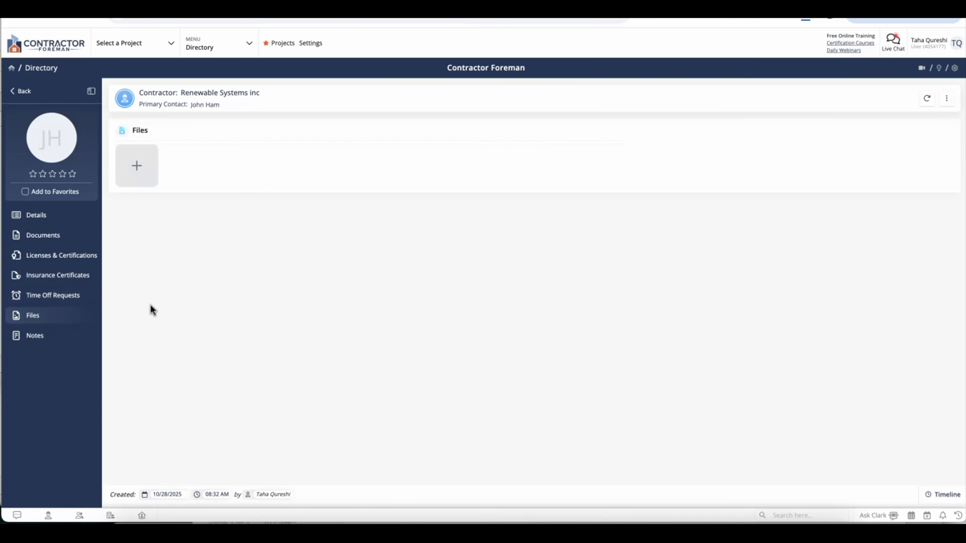
pyautogui.click(66, 341)
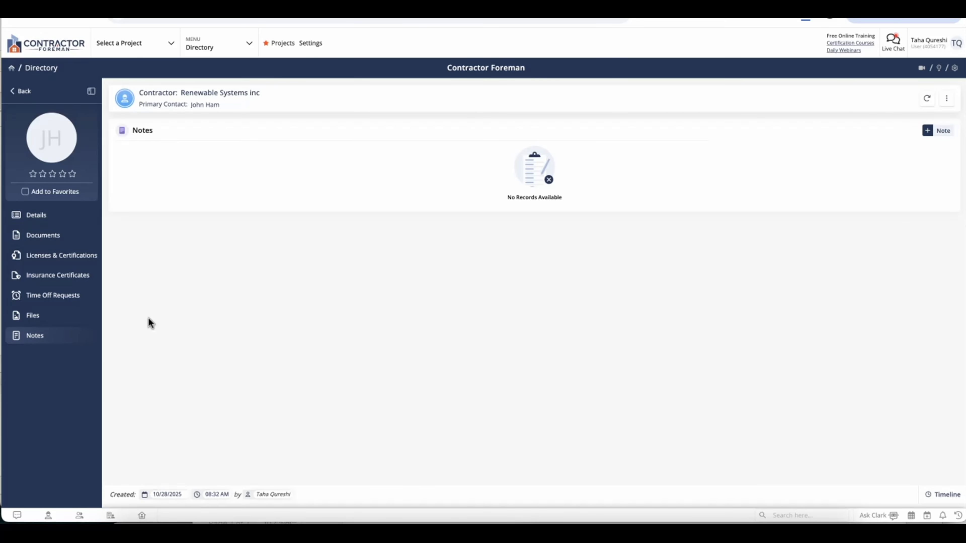
pyautogui.click(53, 215)
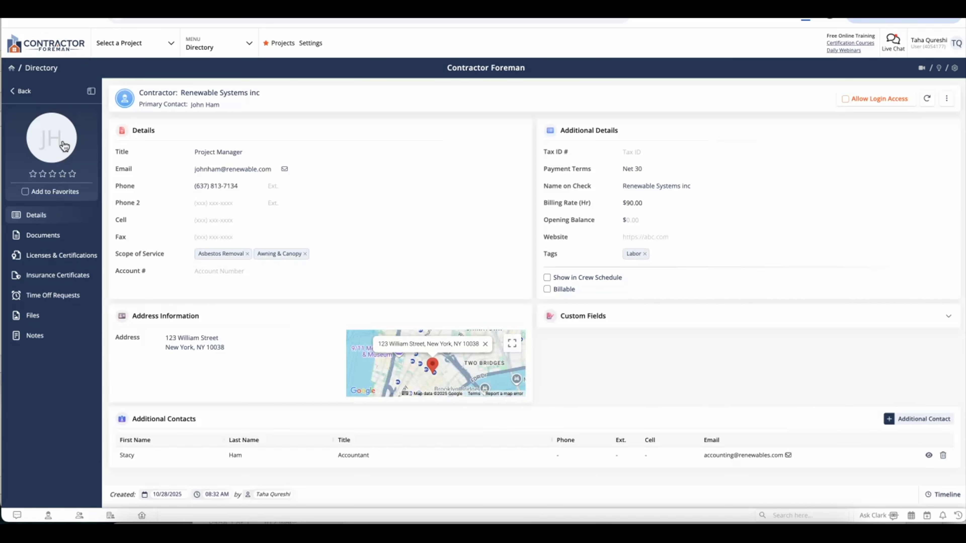
# Rate the contact four stars and set a new profile photo cropped around the face
pyautogui.click(64, 178)
pyautogui.click(51, 138)
pyautogui.doubleClick(371, 185)
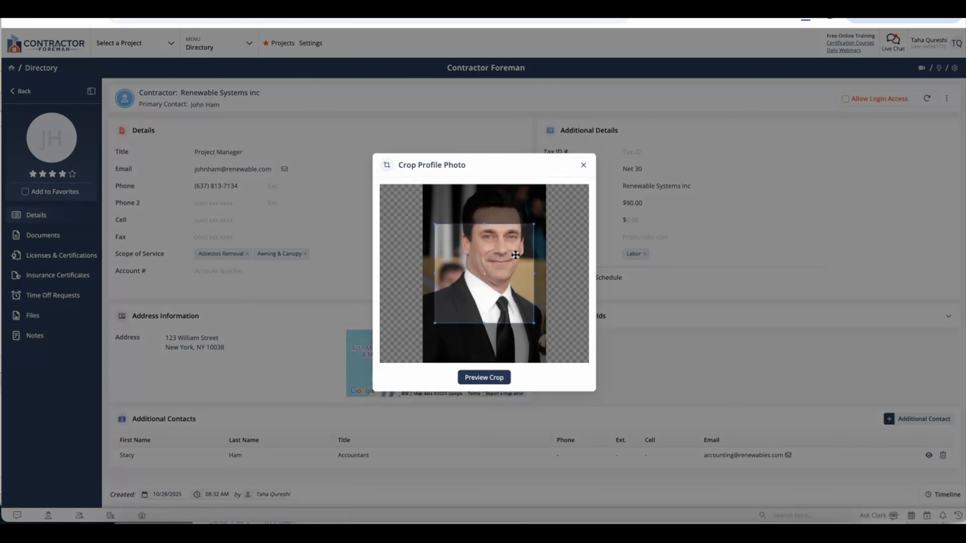
pyautogui.moveTo(515, 254); pyautogui.dragTo(520, 227)
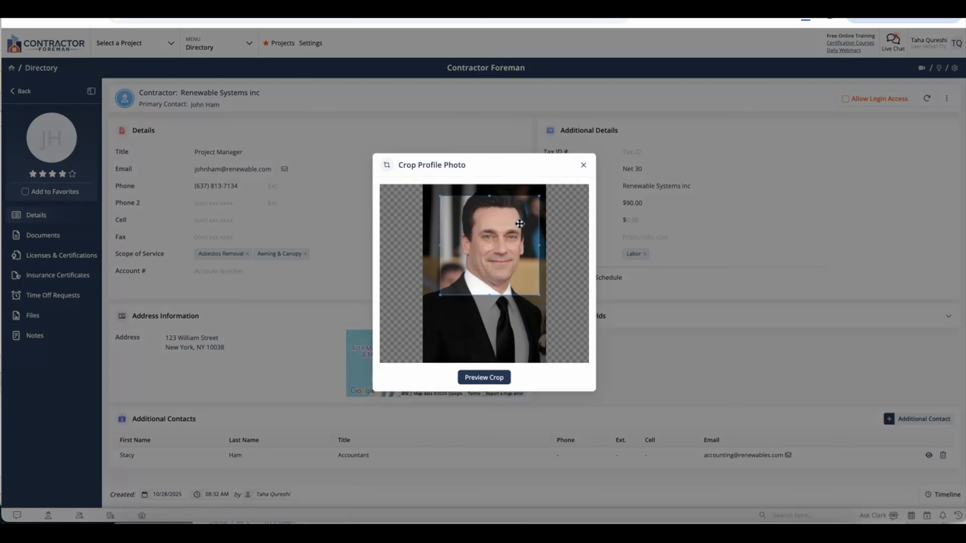
pyautogui.click(497, 380)
pyautogui.click(488, 334)
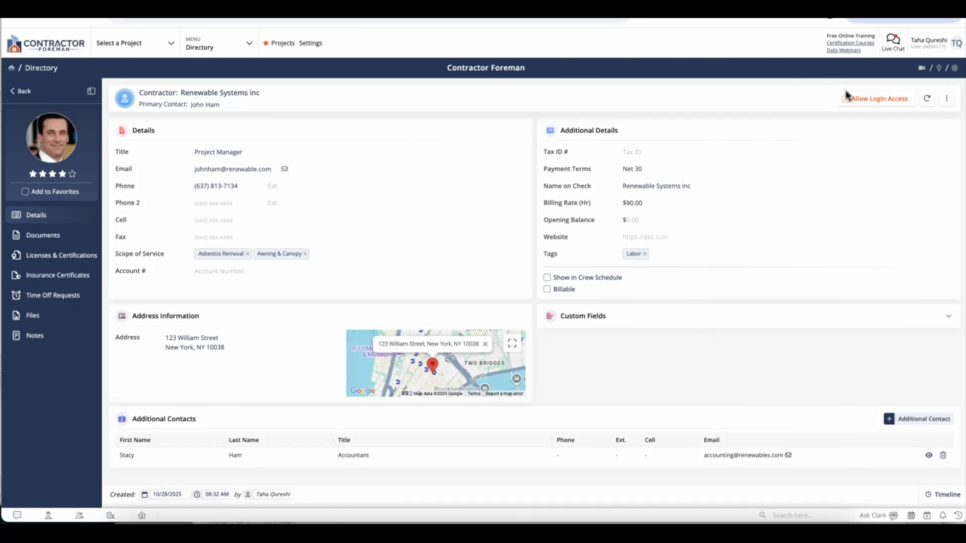
pyautogui.click(851, 100)
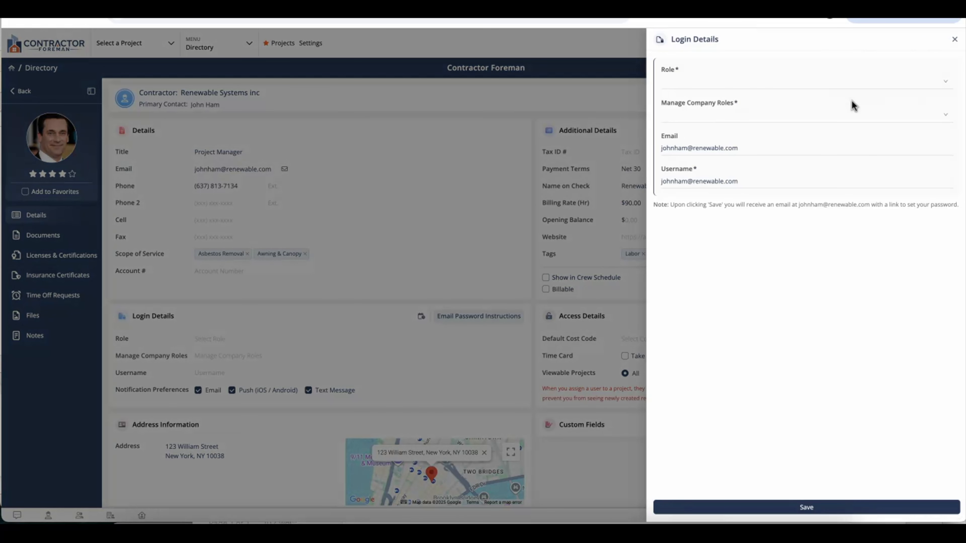
pyautogui.click(831, 90)
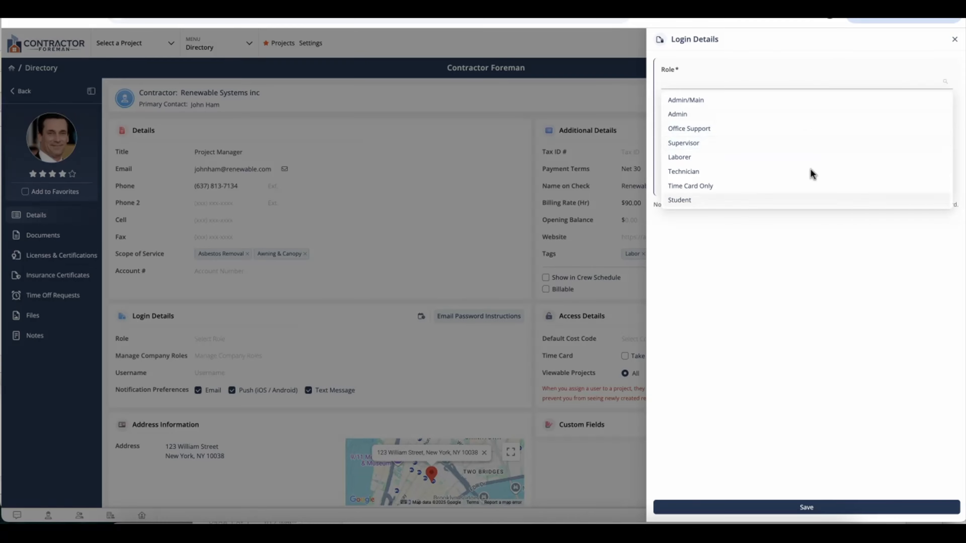
pyautogui.click(770, 115)
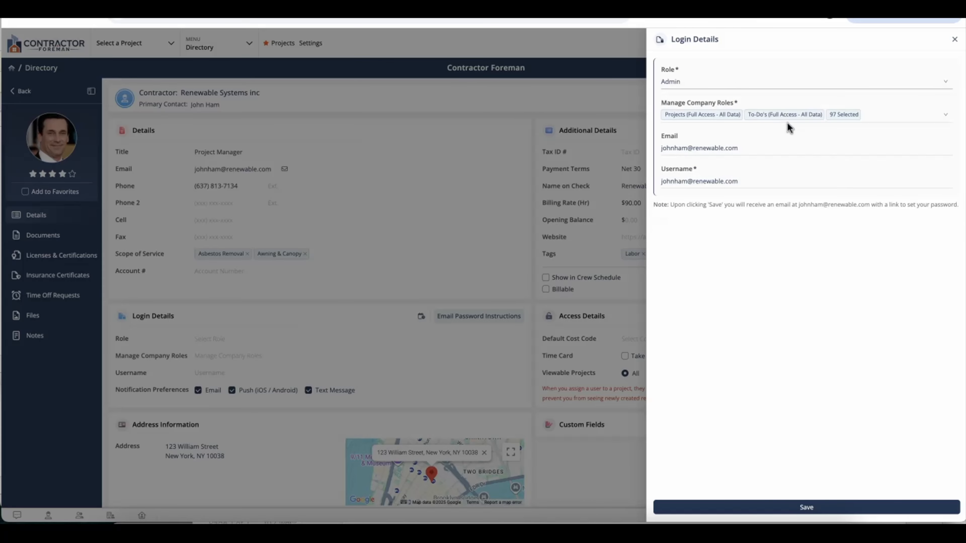
pyautogui.click(879, 116)
pyautogui.scroll(-10, 845, 185)
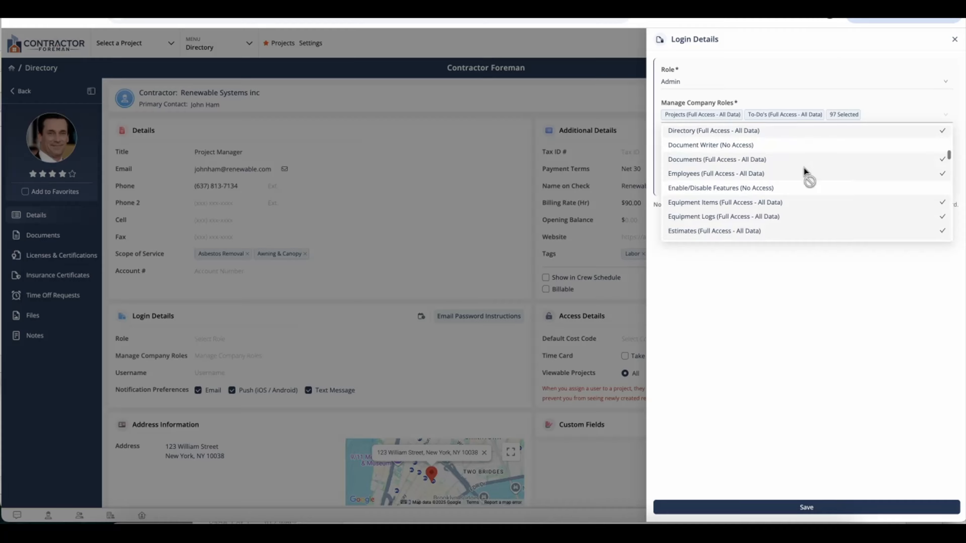
pyautogui.scroll(-15, 802, 200)
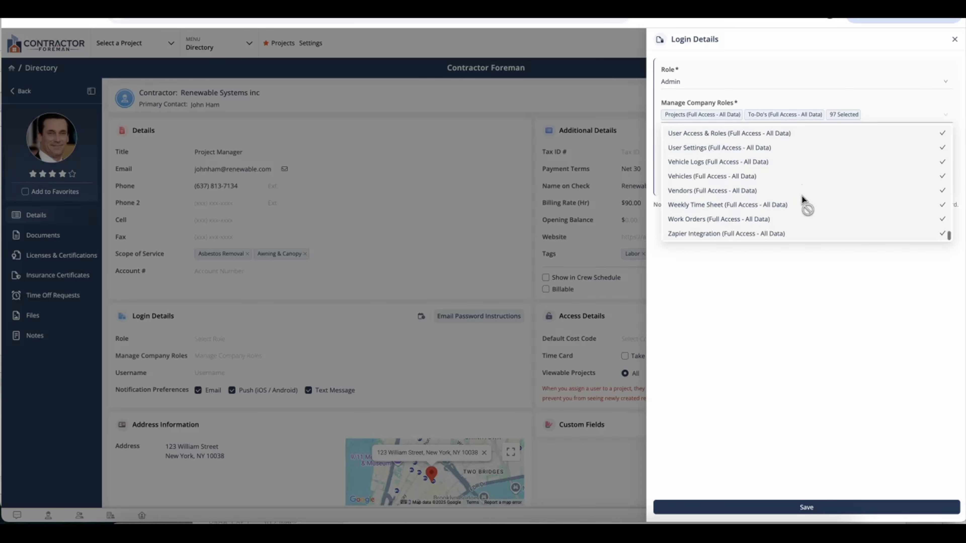
pyautogui.click(819, 345)
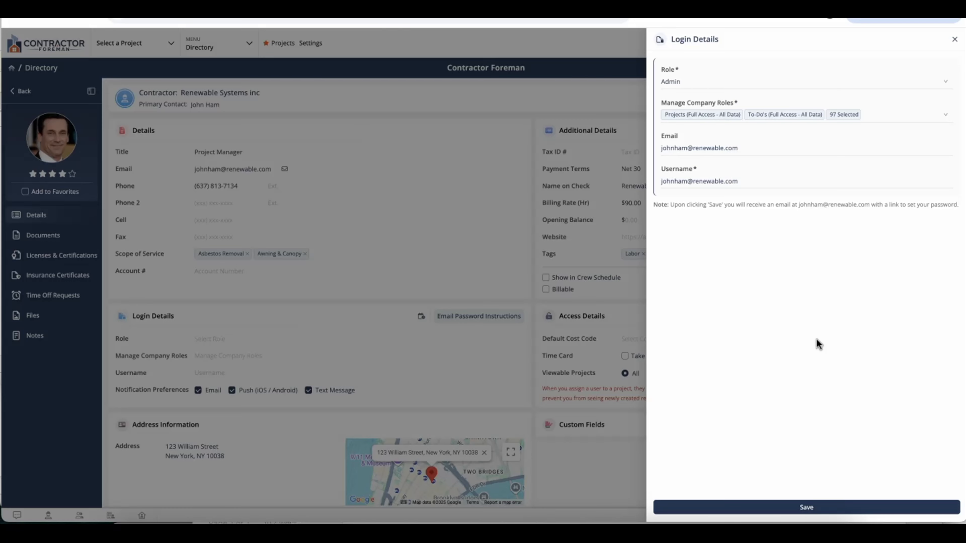
pyautogui.click(955, 39)
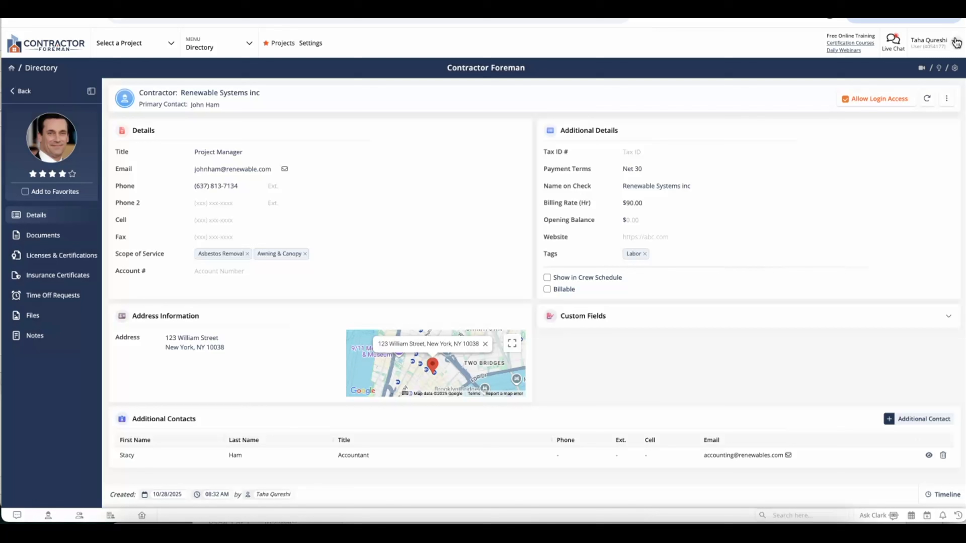
# Start a new employee entry from the Directory and enter the first and last name
pyautogui.click(24, 92)
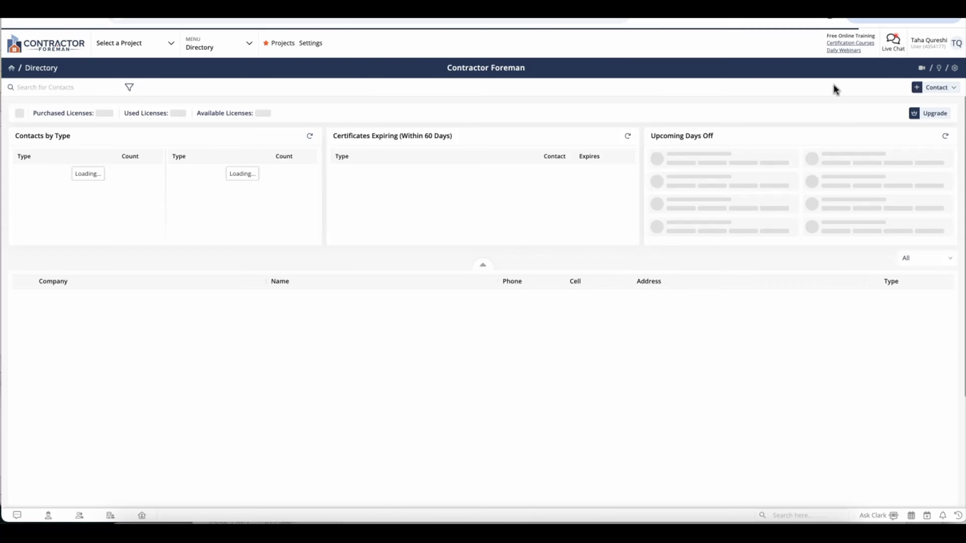
pyautogui.click(938, 88)
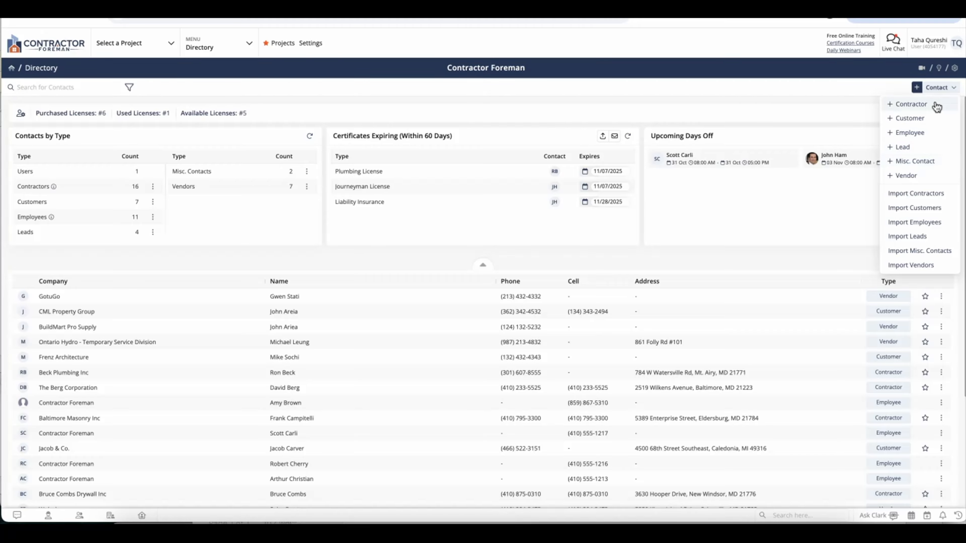
pyautogui.click(937, 134)
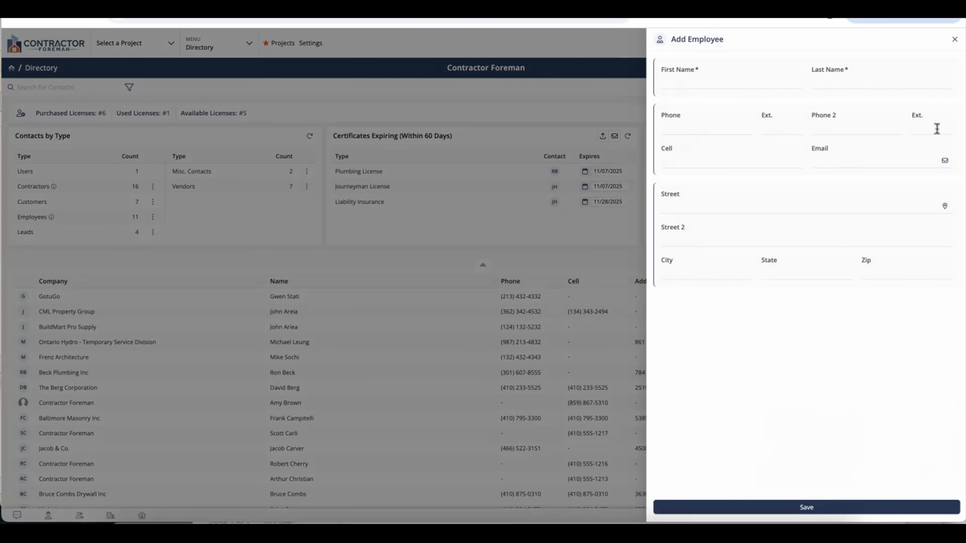
pyautogui.click(777, 81)
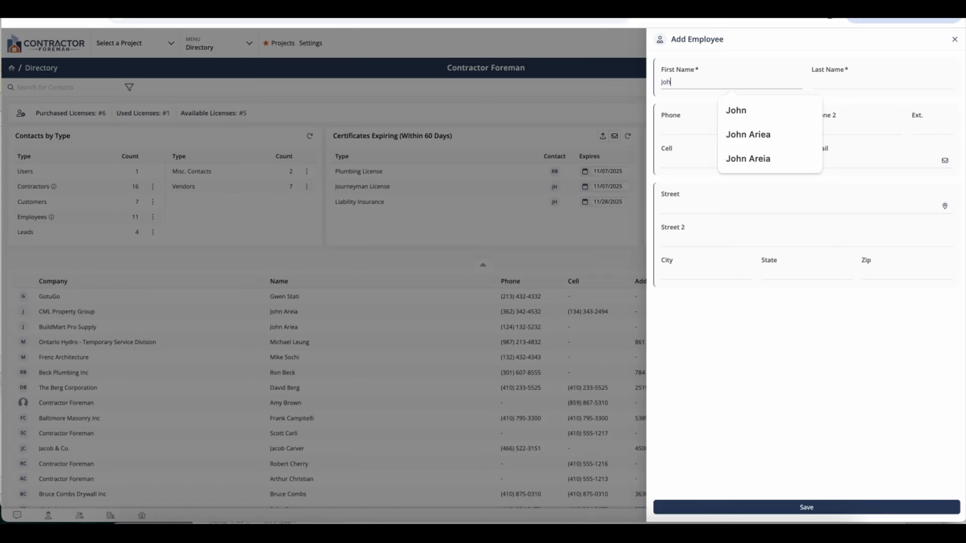
pyautogui.press('Tab')
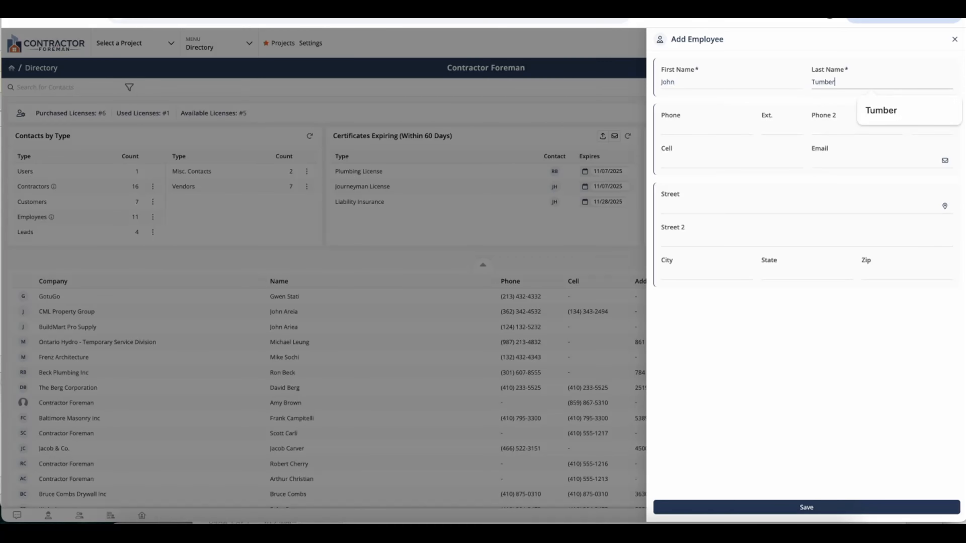
# Add the employee's phone number and email address, fixing a typo, and save
pyautogui.click(670, 129)
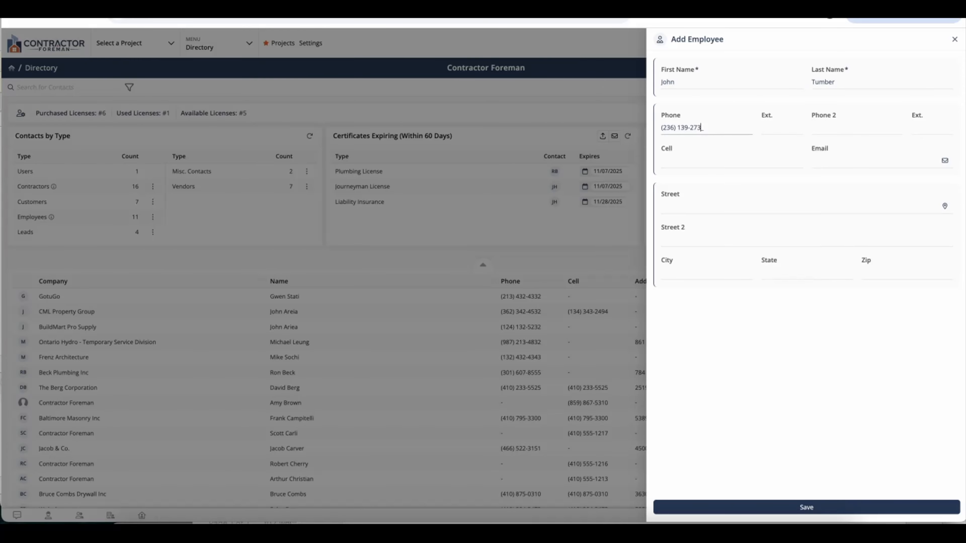
pyautogui.click(854, 163)
pyautogui.click(823, 507)
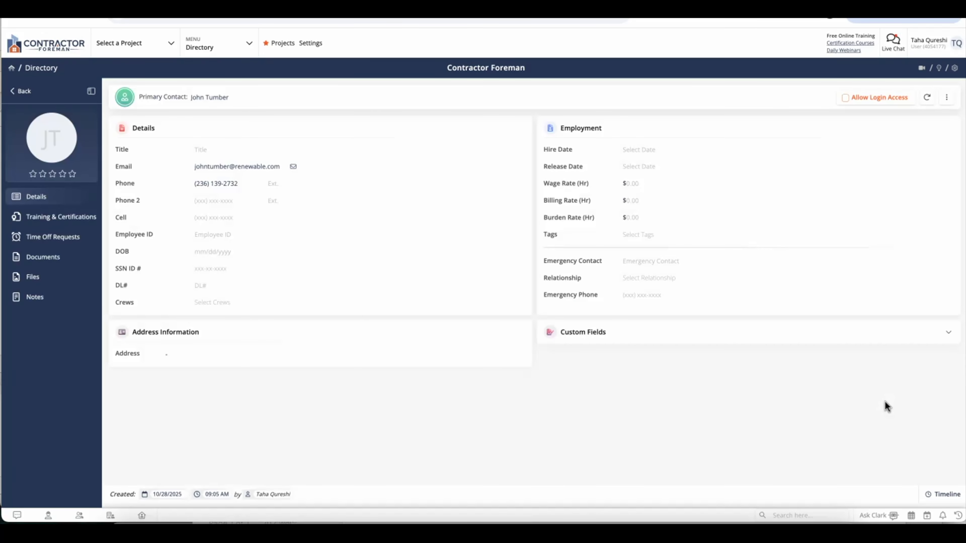
# Enable login access with the Office Support role and a shorter custom username, then save
pyautogui.click(870, 100)
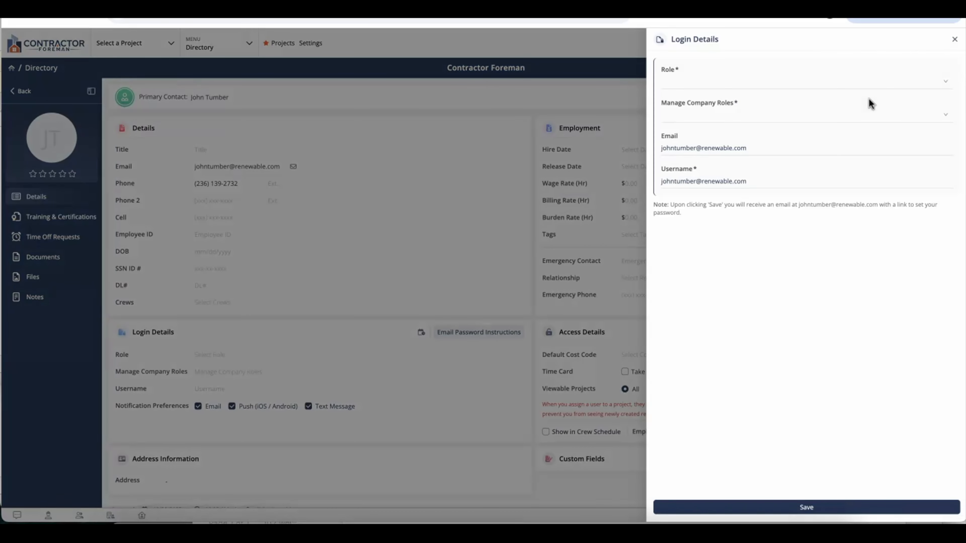
pyautogui.click(799, 88)
pyautogui.click(771, 129)
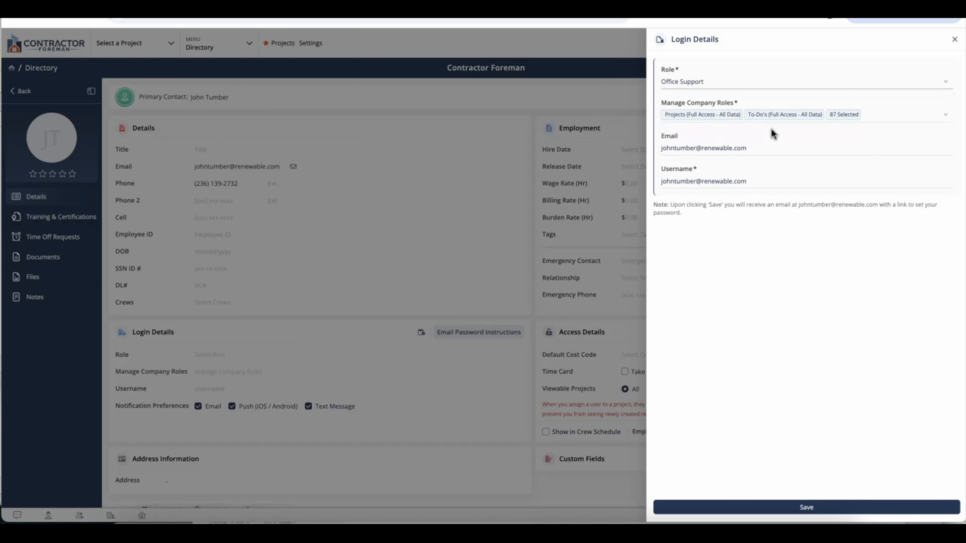
pyautogui.click(880, 119)
pyautogui.scroll(-15, 867, 170)
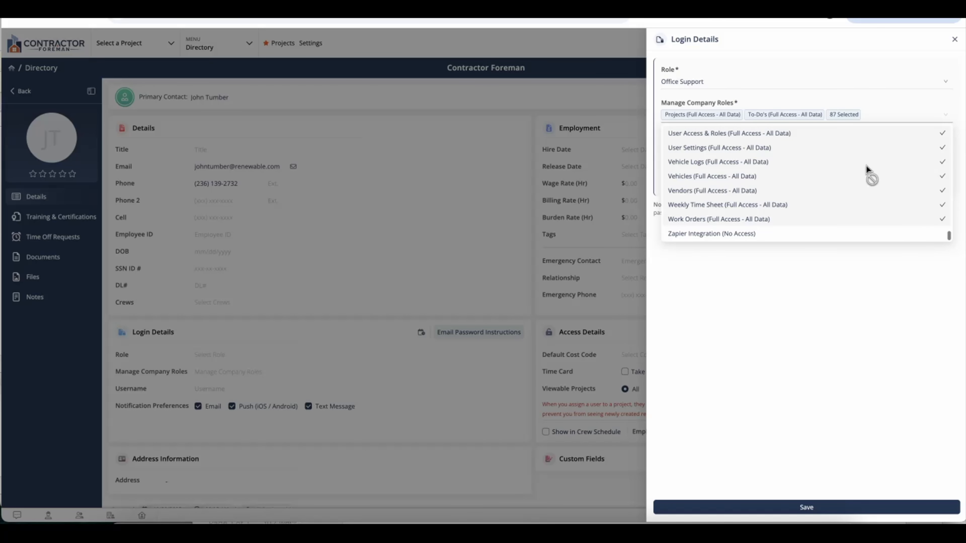
pyautogui.scroll(15, 867, 169)
pyautogui.click(875, 297)
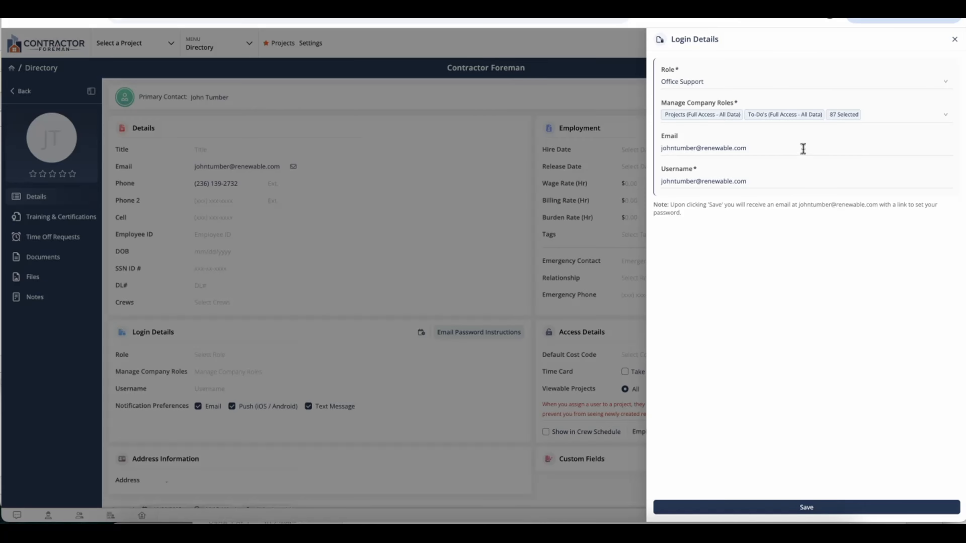
pyautogui.tripleClick(798, 183)
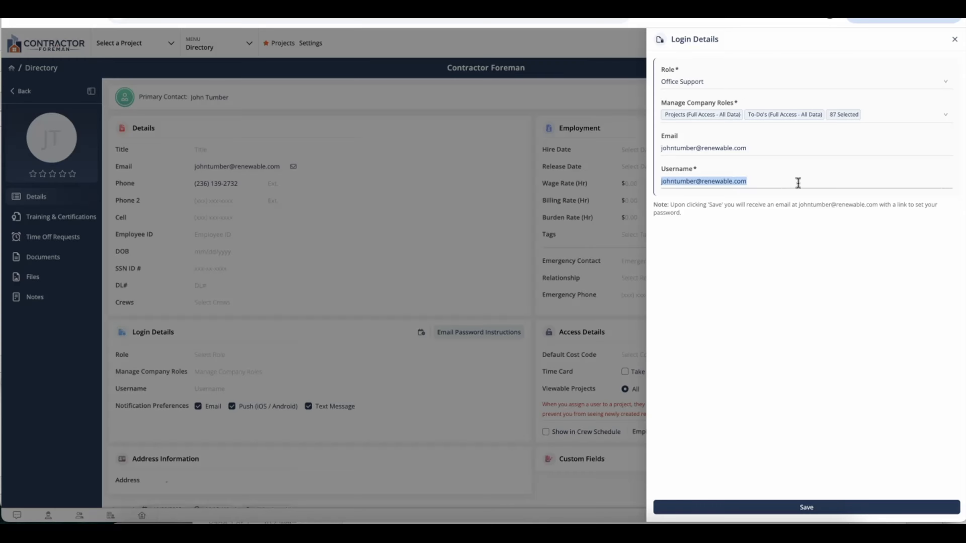
pyautogui.write('JohnT')
pyautogui.click(841, 260)
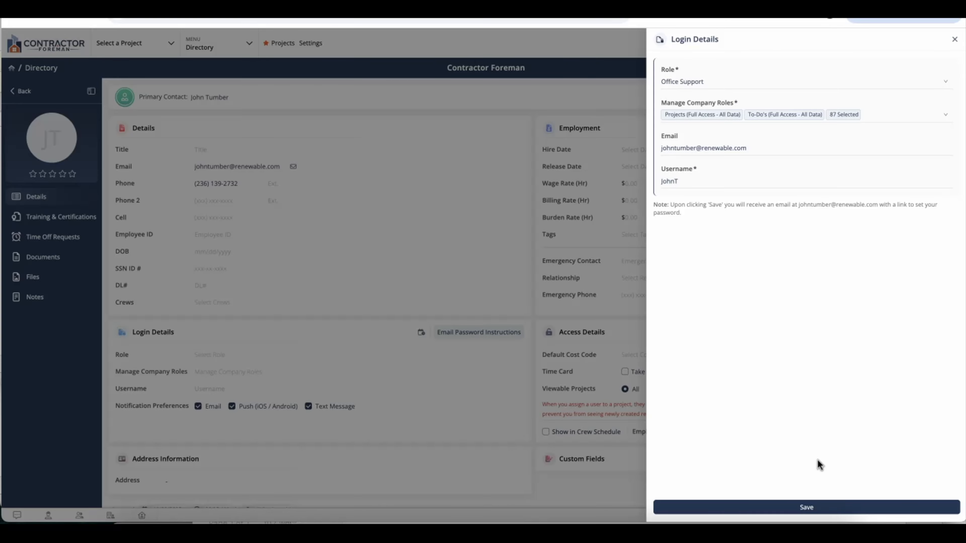
pyautogui.click(812, 507)
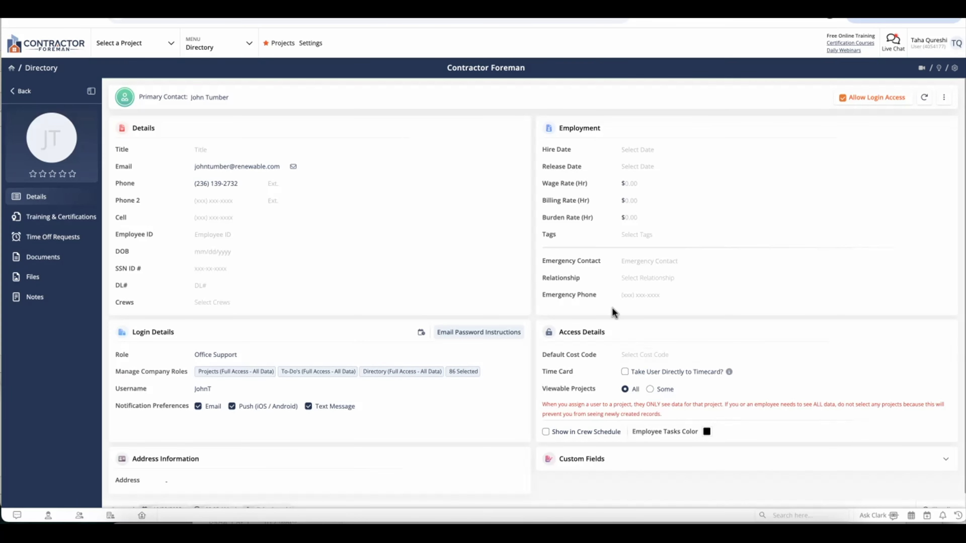
pyautogui.scroll(-1, 613, 312)
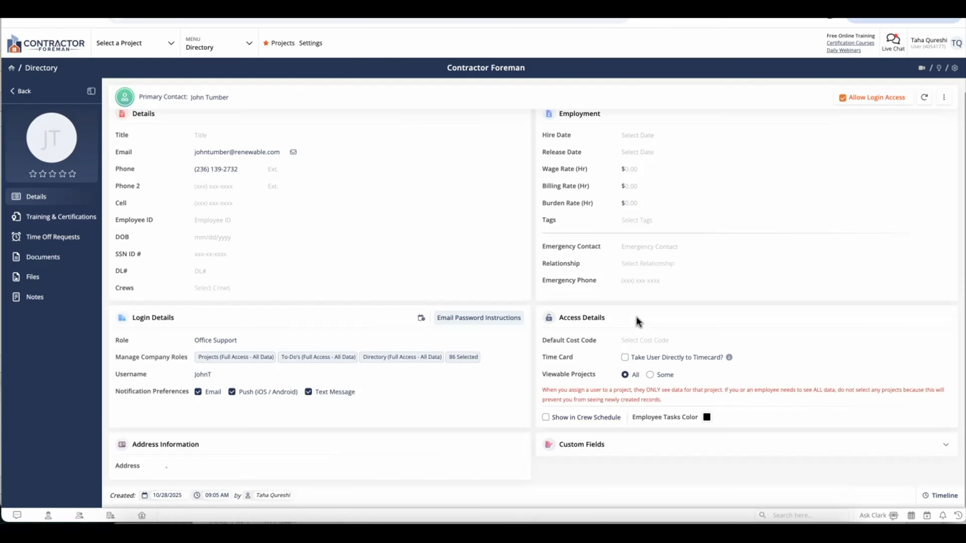
# Set the employee's default cost code to Supervision (23-07)
pyautogui.click(665, 345)
pyautogui.write('super')
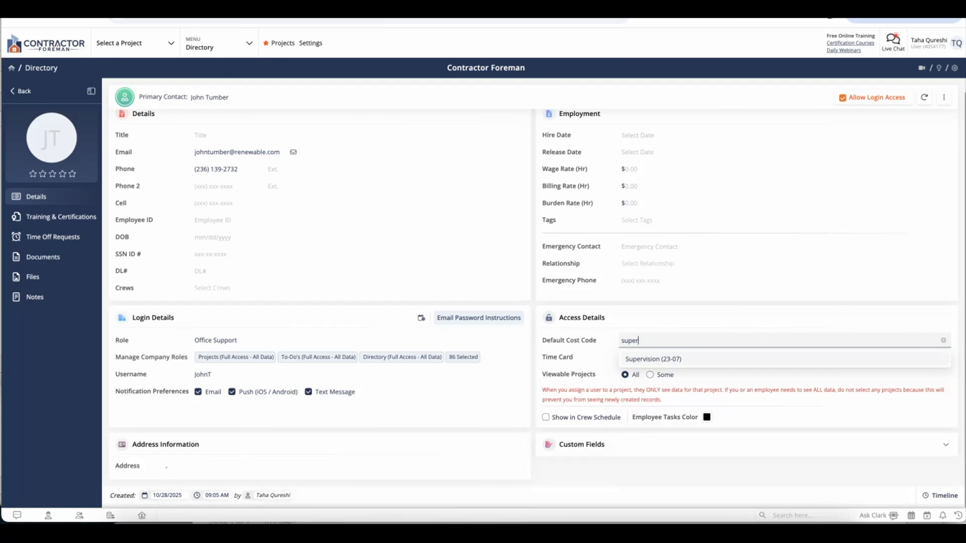
pyautogui.click(673, 359)
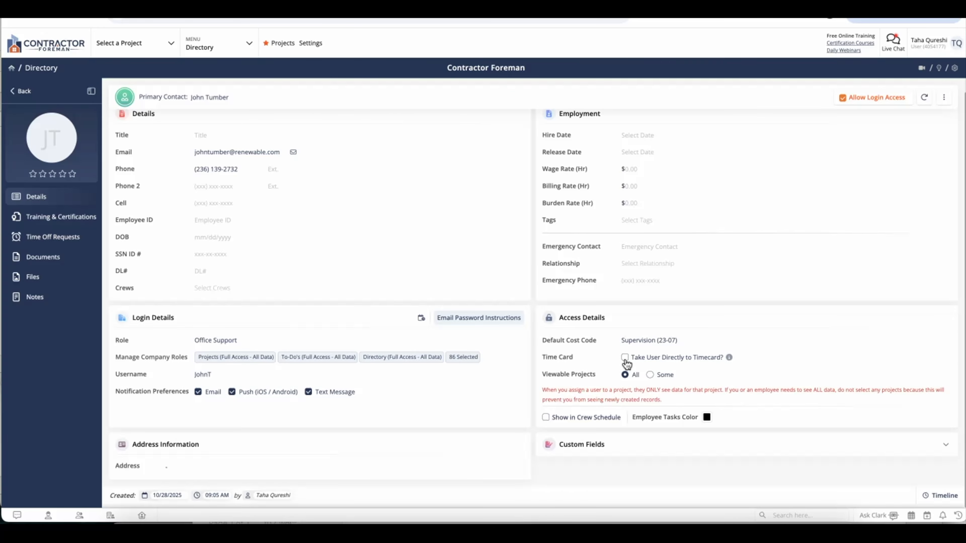
# Keep all projects viewable and go to the Training & Certifications section
pyautogui.click(650, 375)
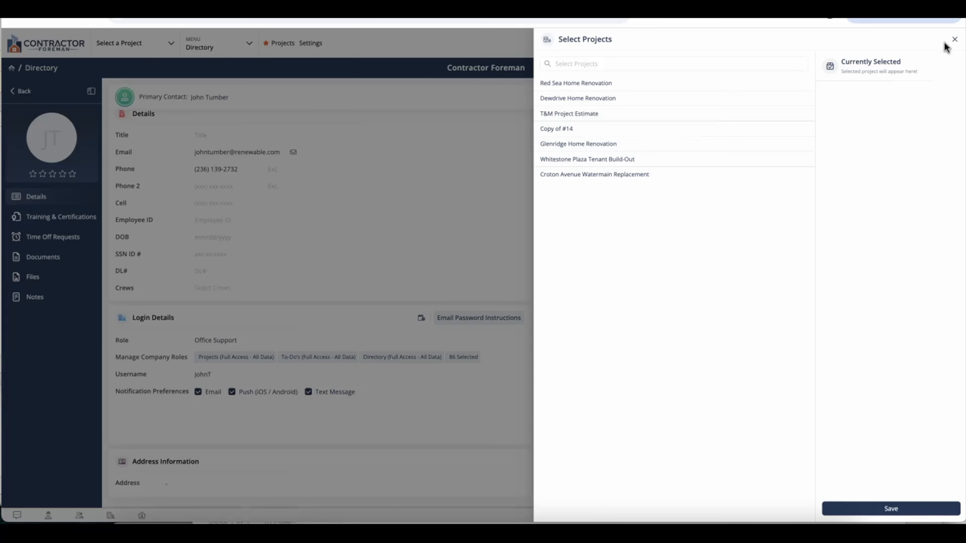
pyautogui.click(954, 39)
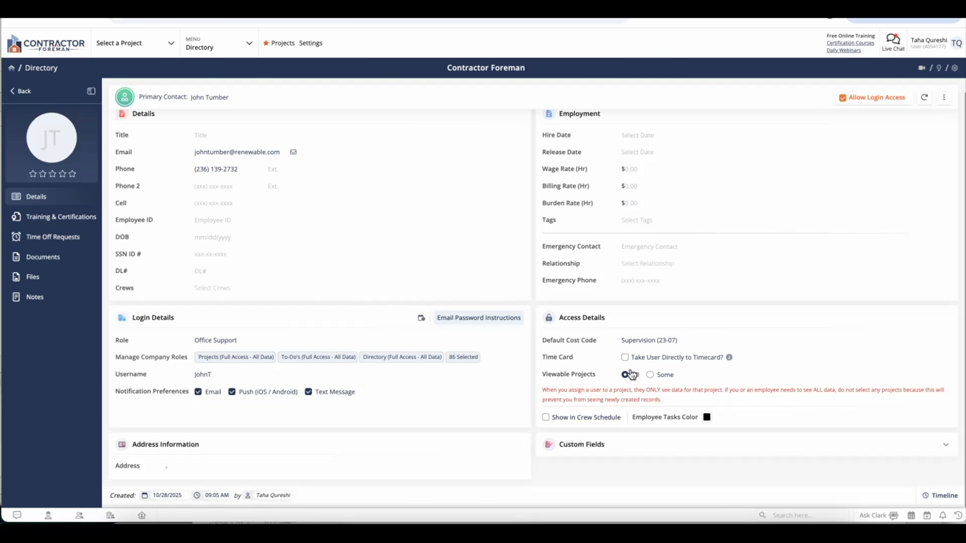
pyautogui.scroll(1, 642, 110)
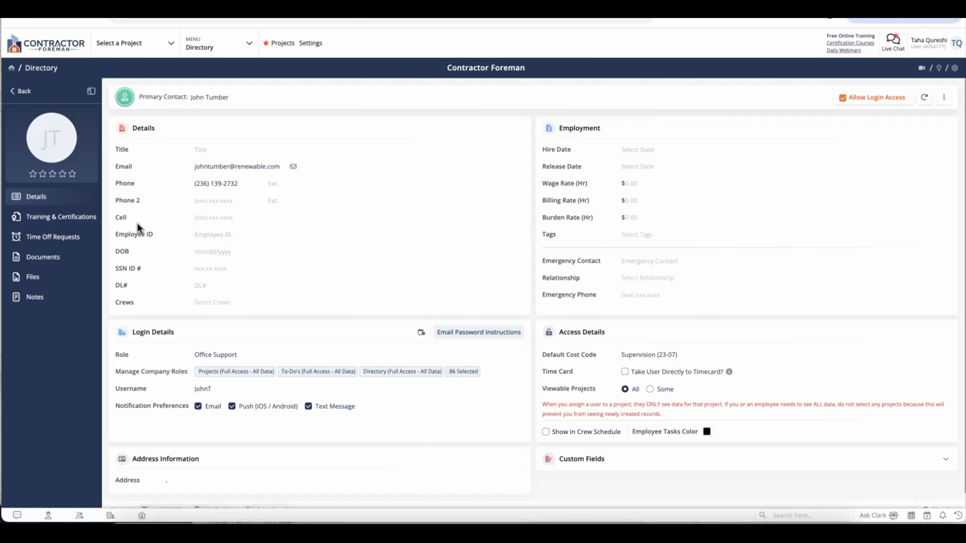
pyautogui.click(82, 220)
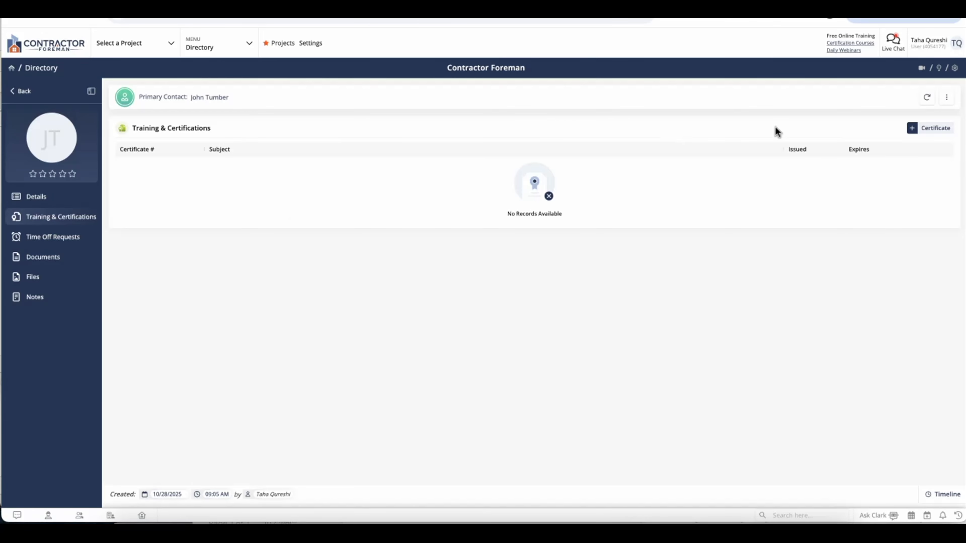
# Start an OSHA 10 Training certificate issued 10/03/2025, expiring 03/20/2026, with its certificate number
pyautogui.click(908, 129)
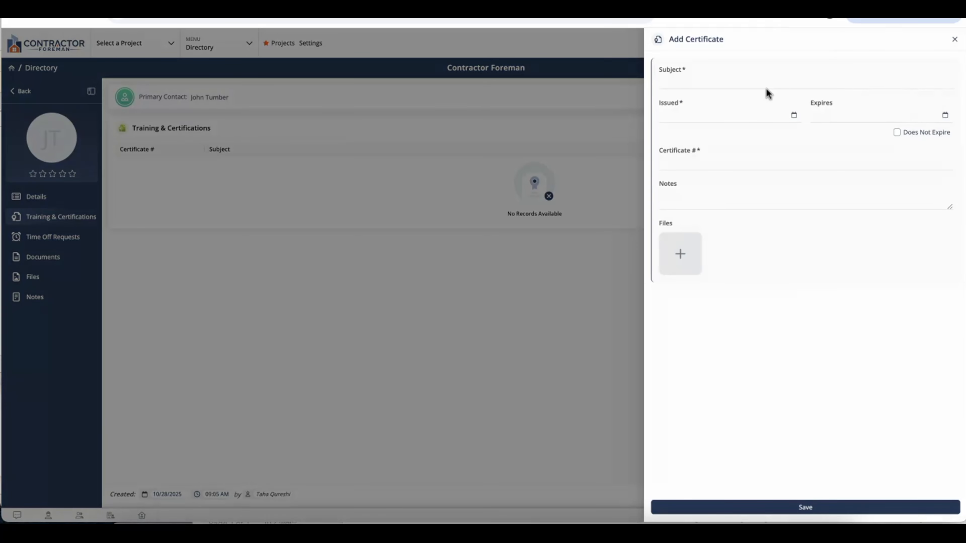
pyautogui.click(753, 87)
pyautogui.write('OSHA')
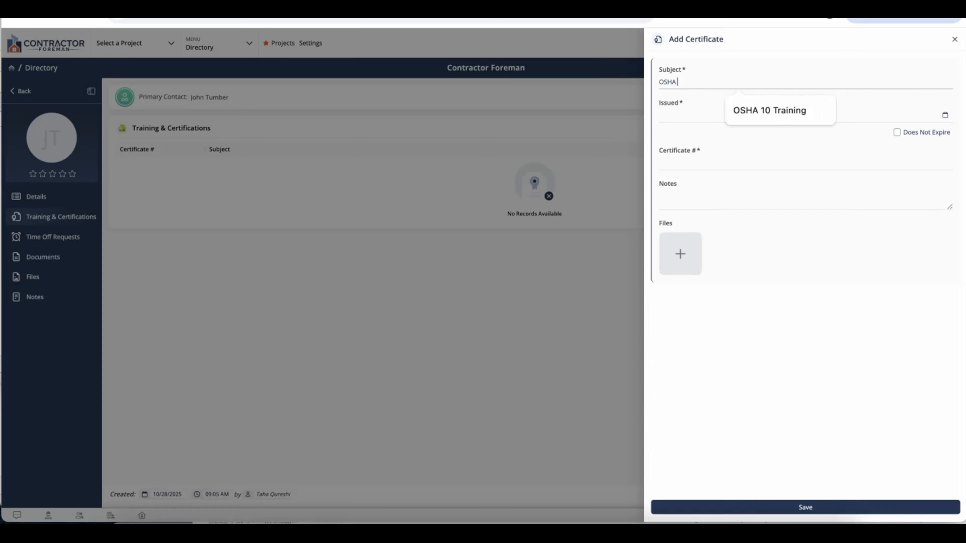
pyautogui.write(' 10 Training')
pyautogui.click(718, 106)
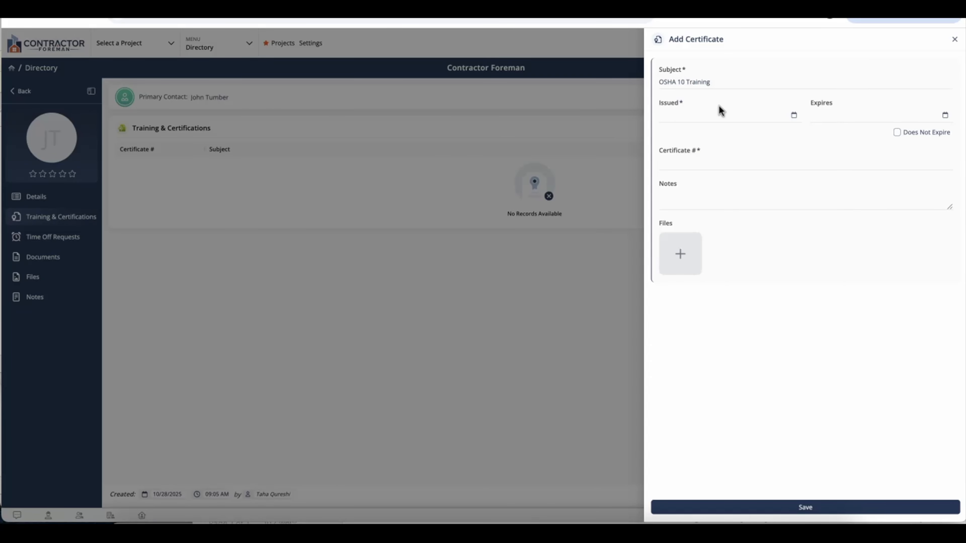
pyautogui.click(730, 122)
pyautogui.click(759, 172)
pyautogui.click(874, 117)
pyautogui.click(920, 134)
pyautogui.click(921, 134)
pyautogui.click(921, 134)
pyautogui.click(921, 134)
pyautogui.click(921, 134)
pyautogui.click(907, 203)
pyautogui.click(826, 162)
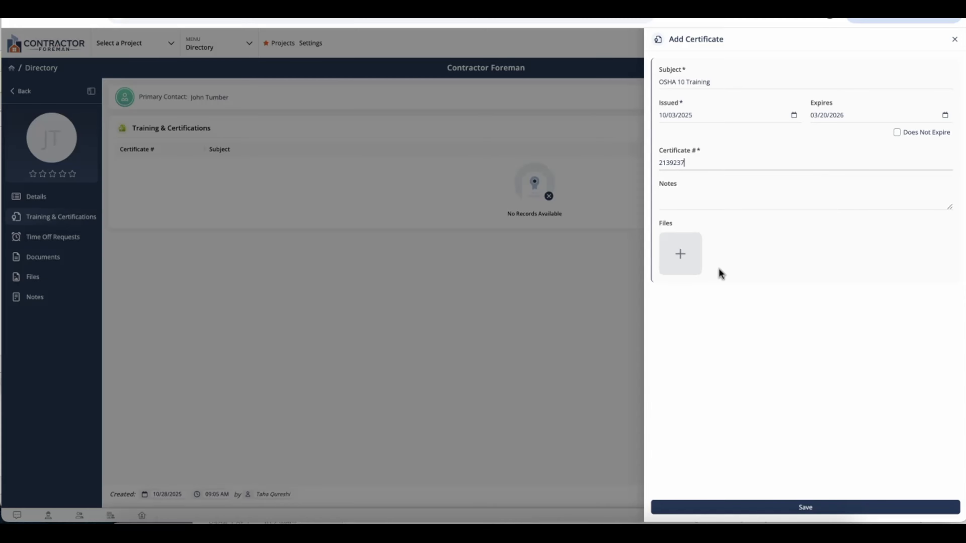
# Attach the OSHA 10.webp image to the certificate and save it
pyautogui.click(692, 263)
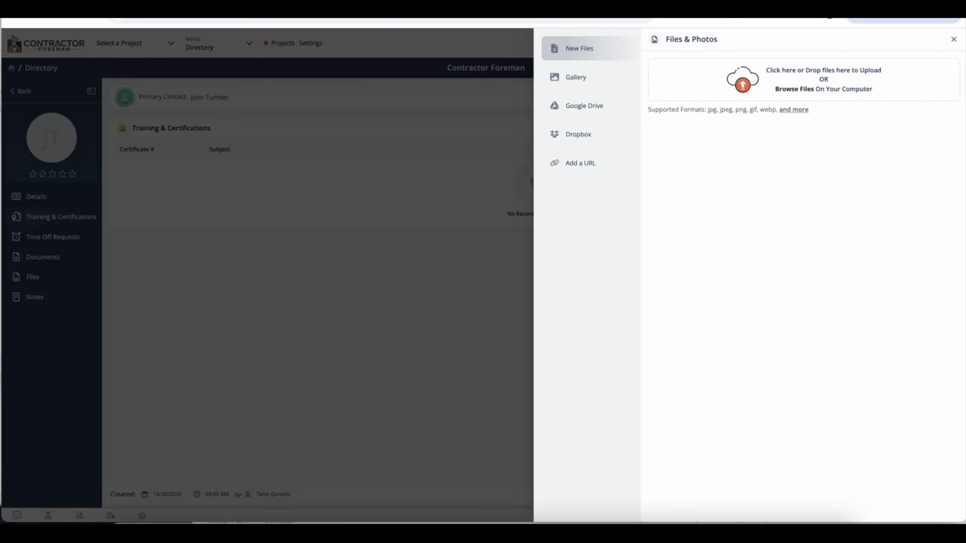
pyautogui.moveTo(409, 158); pyautogui.dragTo(821, 88)
pyautogui.click(827, 507)
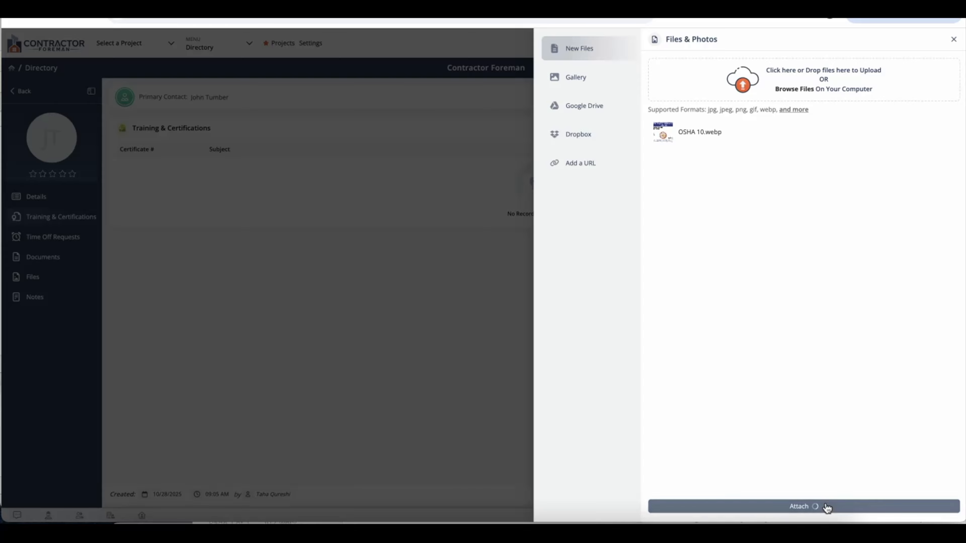
pyautogui.click(848, 508)
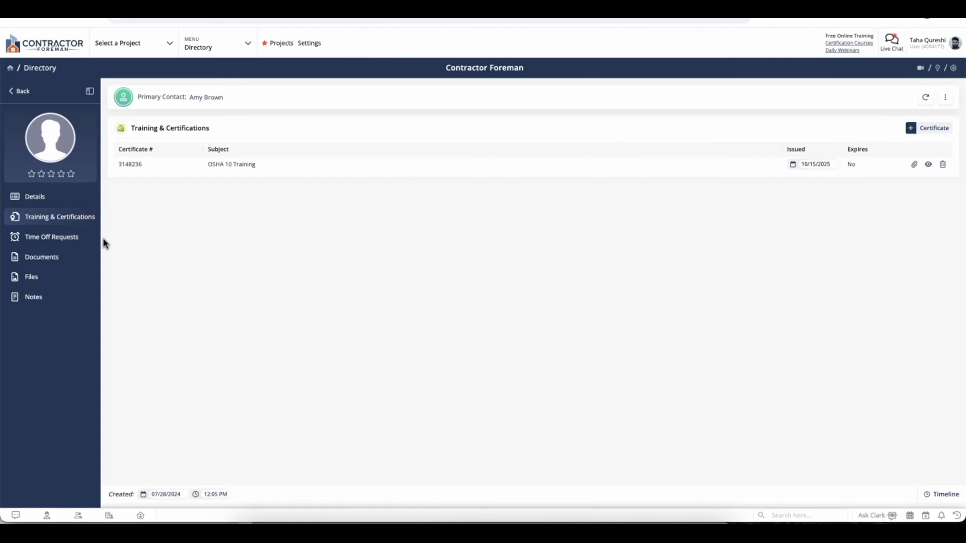
# Start a time-off request with reason Vacation, type Holiday and status Approved
pyautogui.click(80, 237)
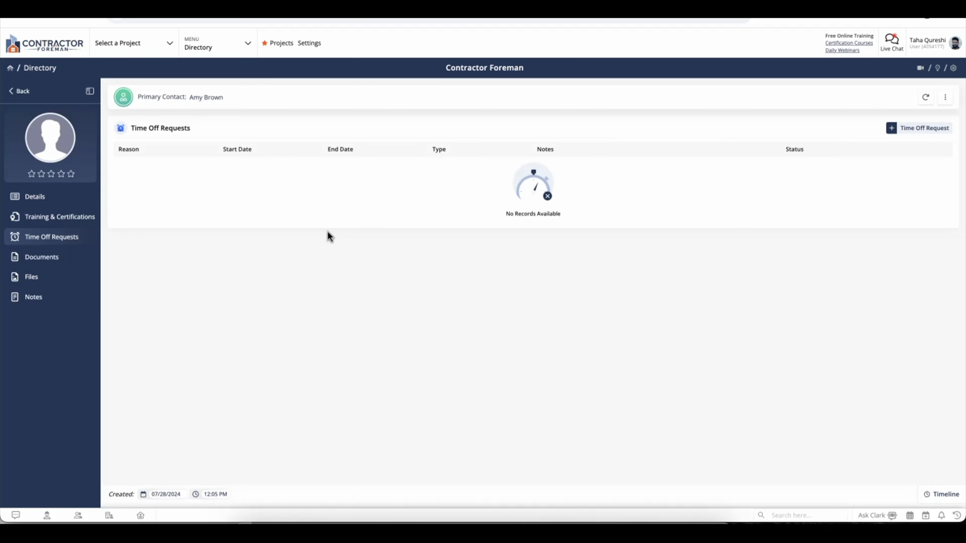
pyautogui.click(907, 131)
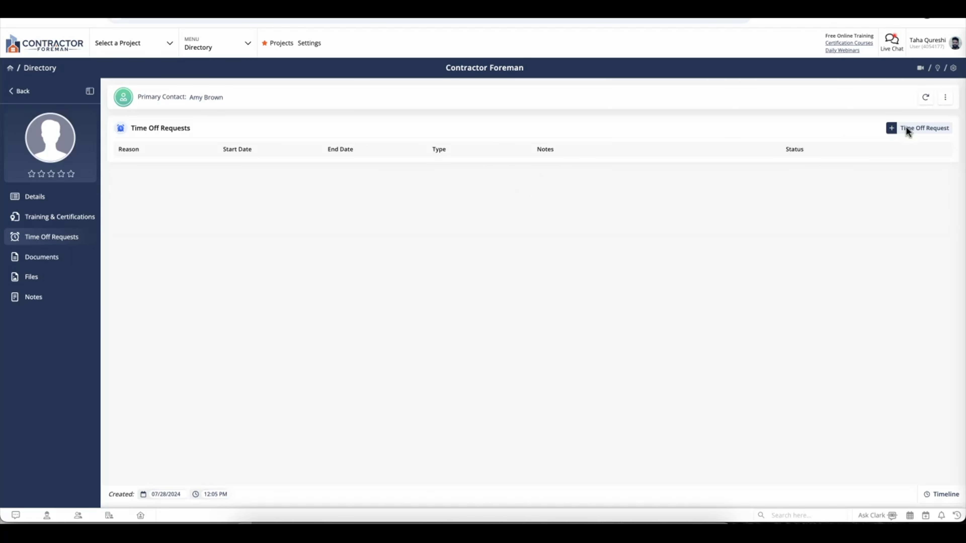
pyautogui.click(826, 84)
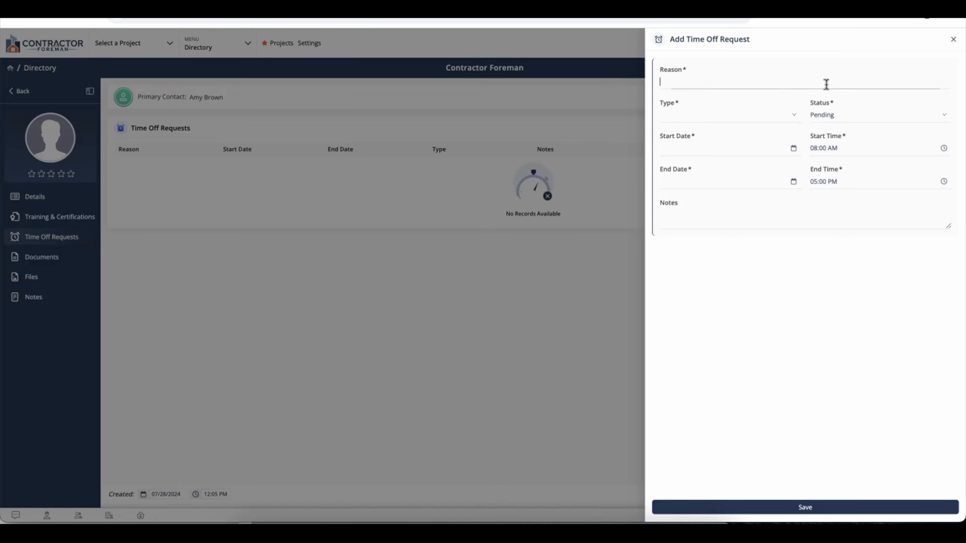
pyautogui.write('Vacation')
pyautogui.click(796, 120)
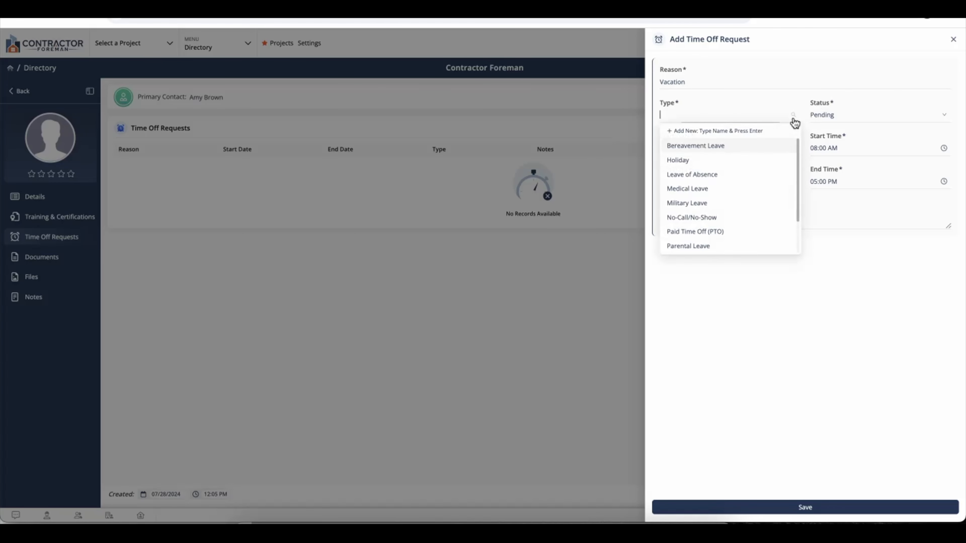
pyautogui.click(762, 162)
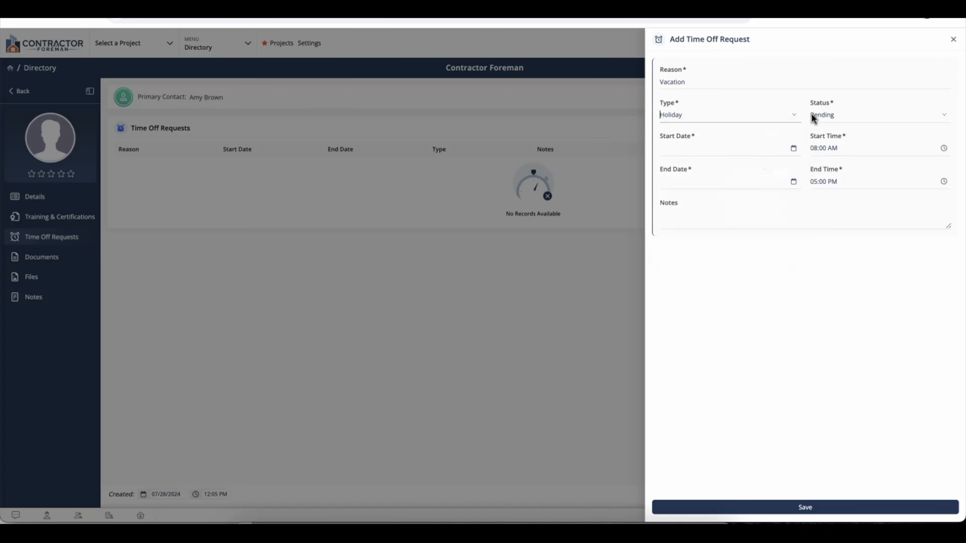
pyautogui.click(838, 115)
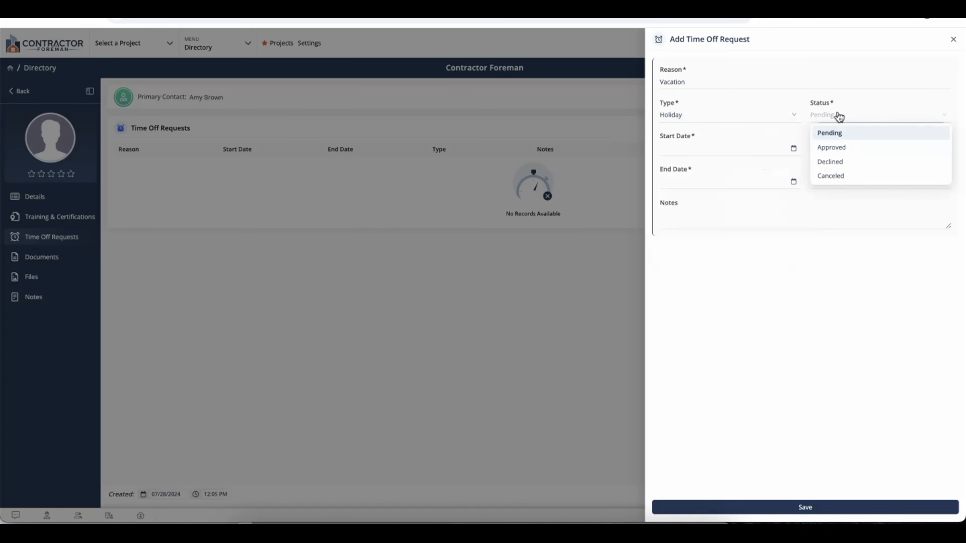
pyautogui.click(839, 147)
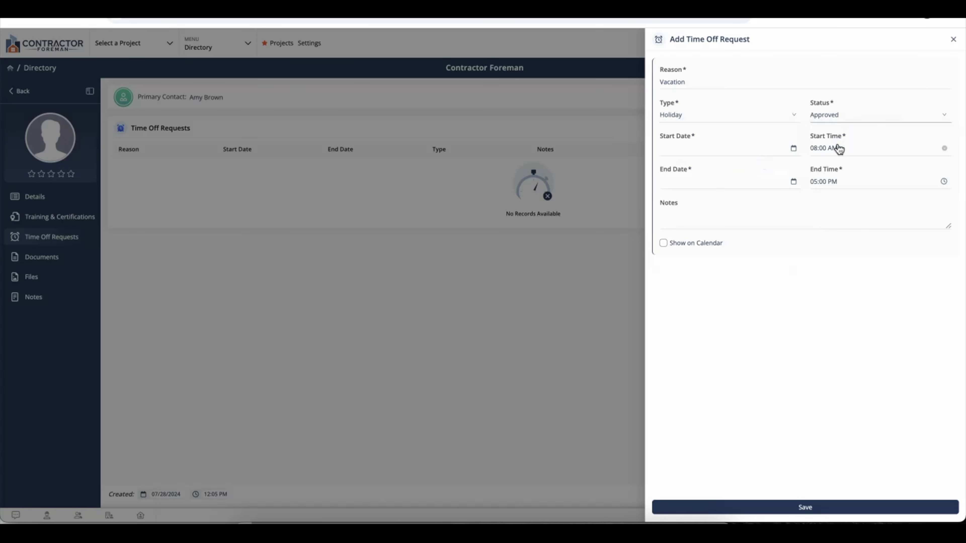
# Set the request dates 11/03/2025 to 11/07/2025 and save it
pyautogui.click(757, 155)
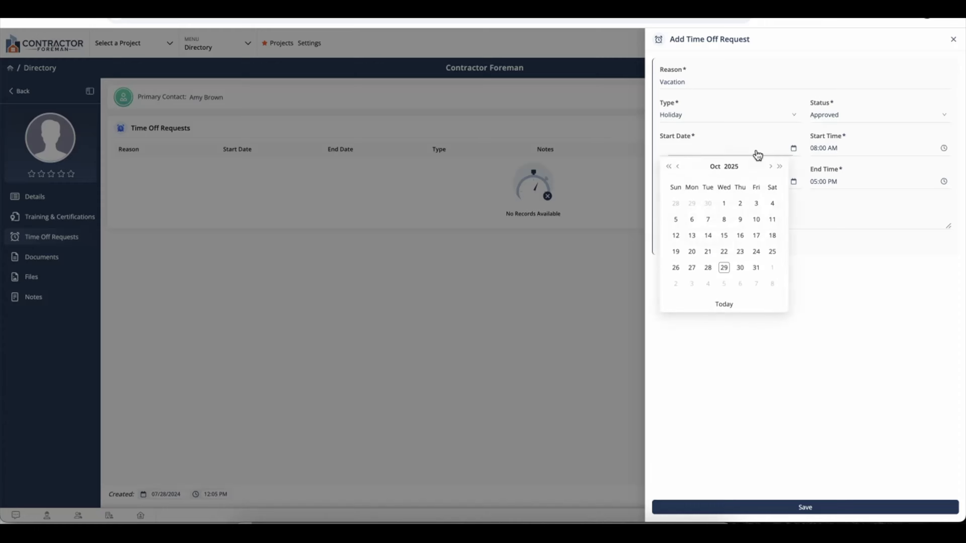
pyautogui.click(693, 285)
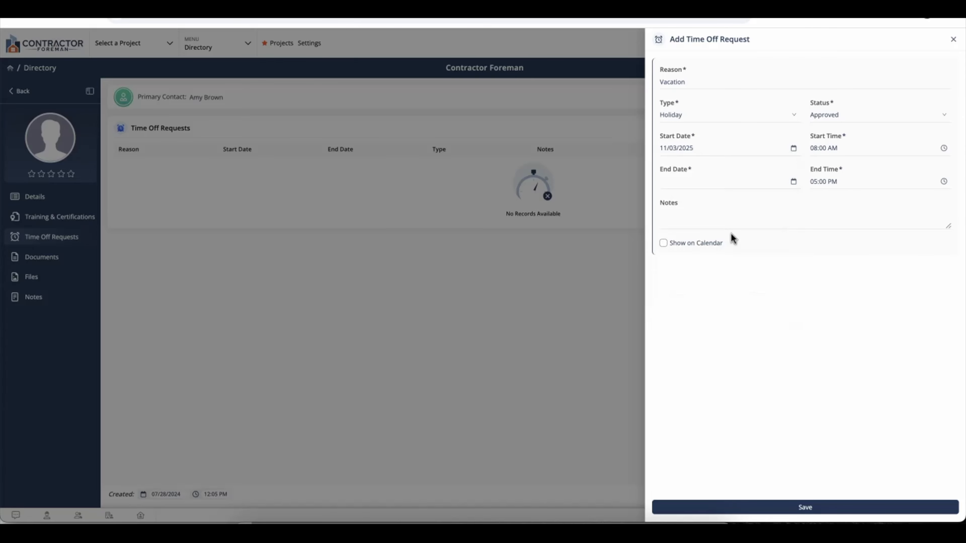
pyautogui.click(733, 183)
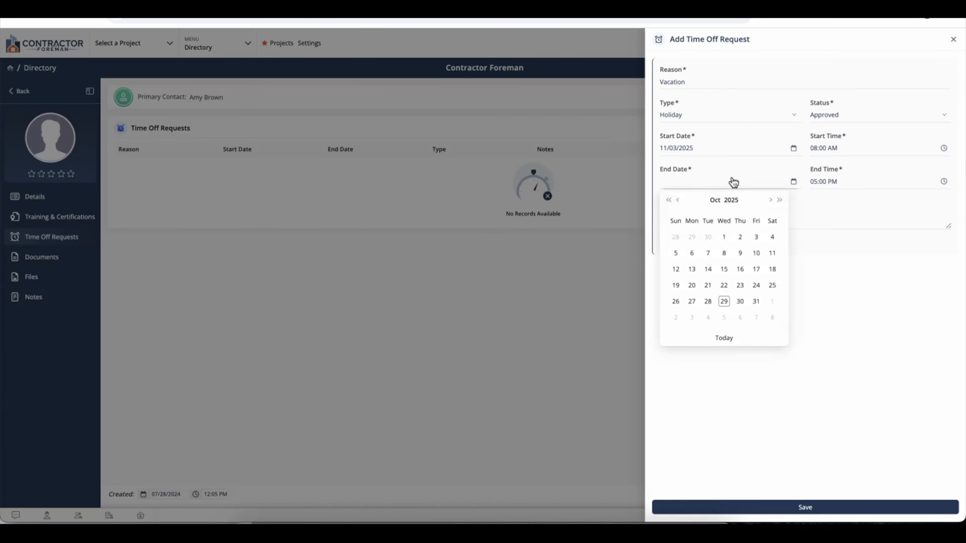
pyautogui.click(756, 319)
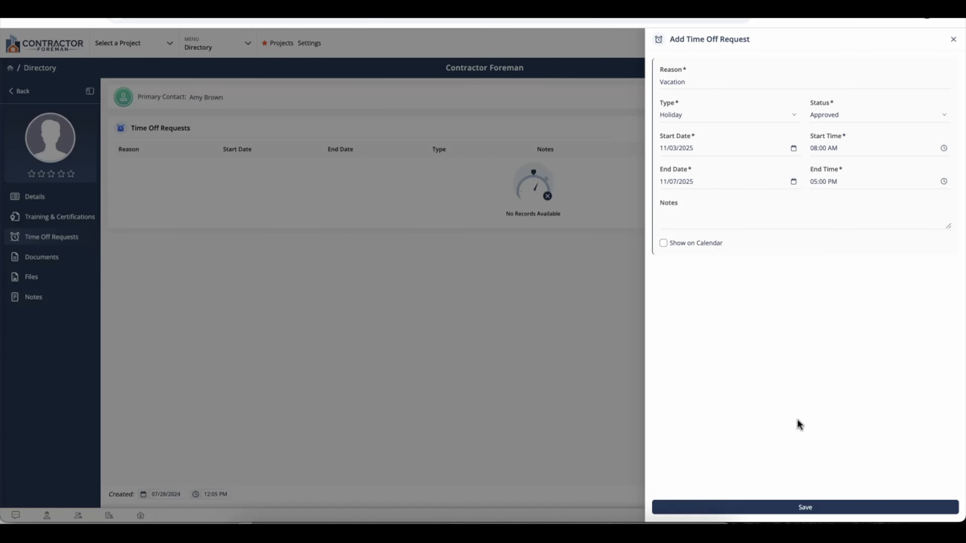
pyautogui.click(802, 509)
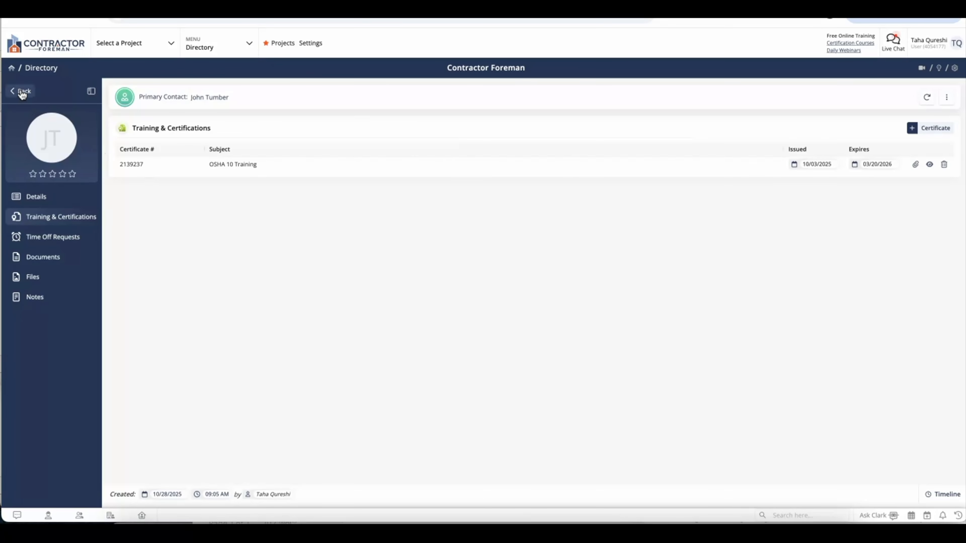
# Start a lead for Frenz Architecture CO with the contact's first and last name, stage Received
pyautogui.click(22, 92)
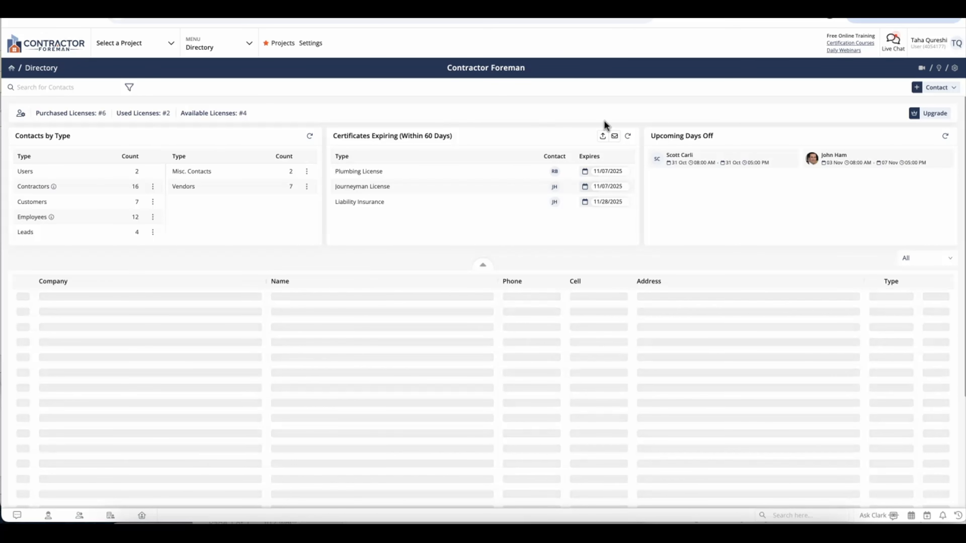
pyautogui.click(951, 91)
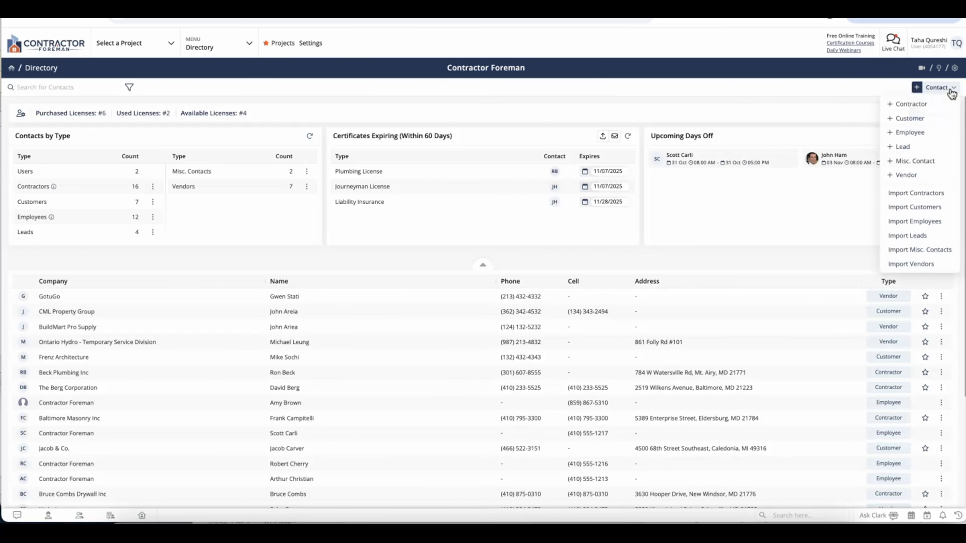
pyautogui.click(903, 148)
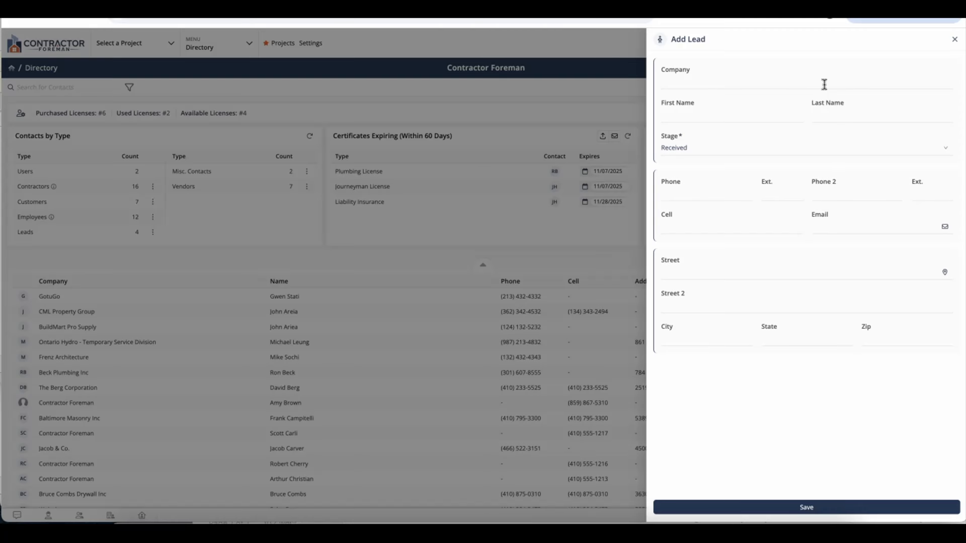
pyautogui.click(824, 85)
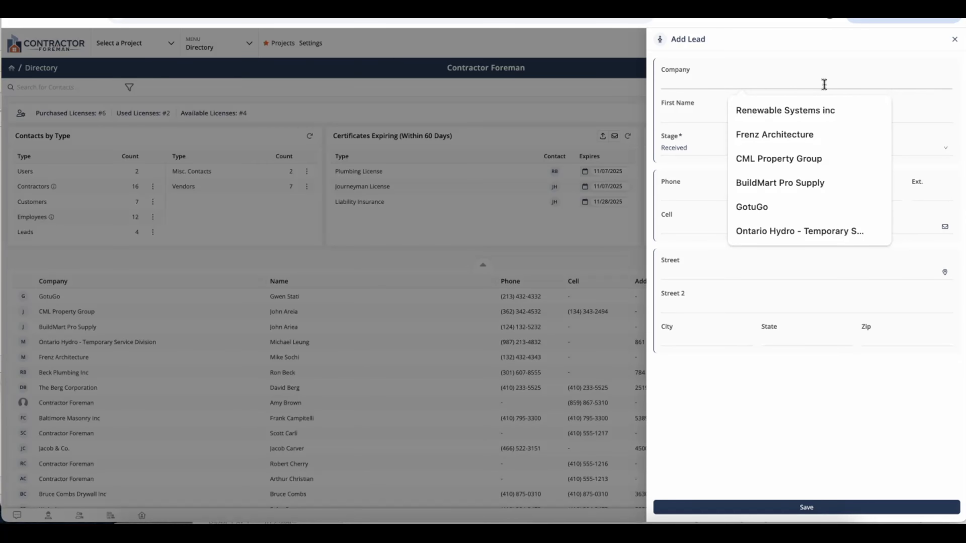
pyautogui.write('Frenz Arc')
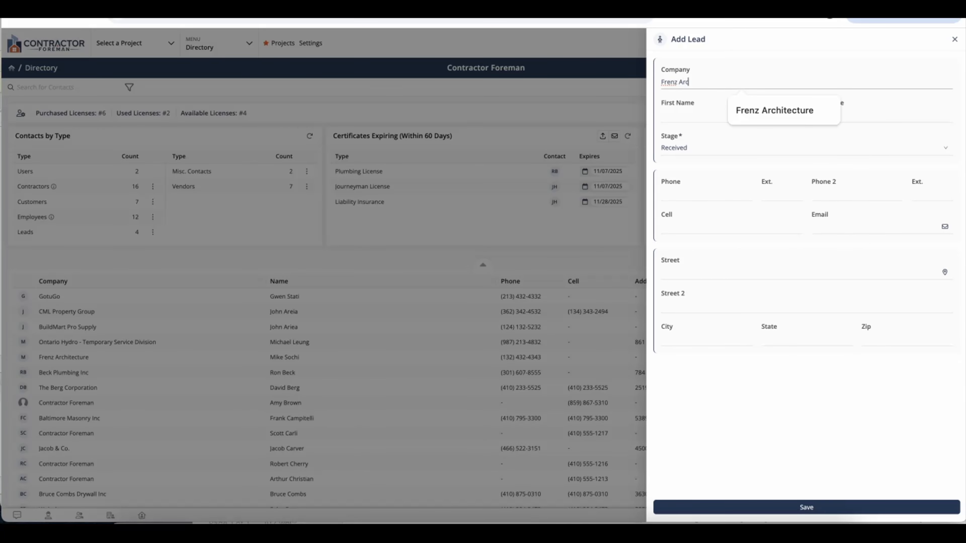
pyautogui.write('hitecture CO')
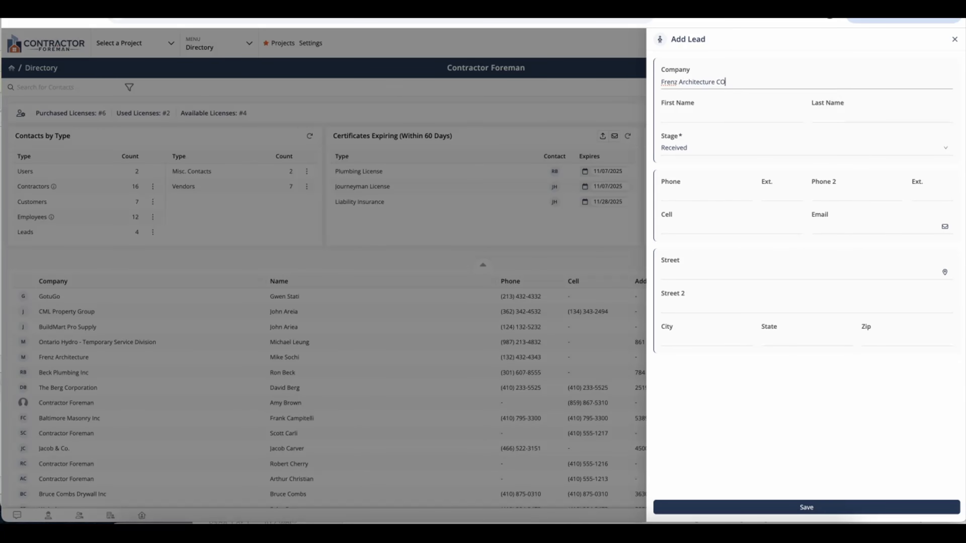
pyautogui.click(785, 119)
pyautogui.press('Tab')
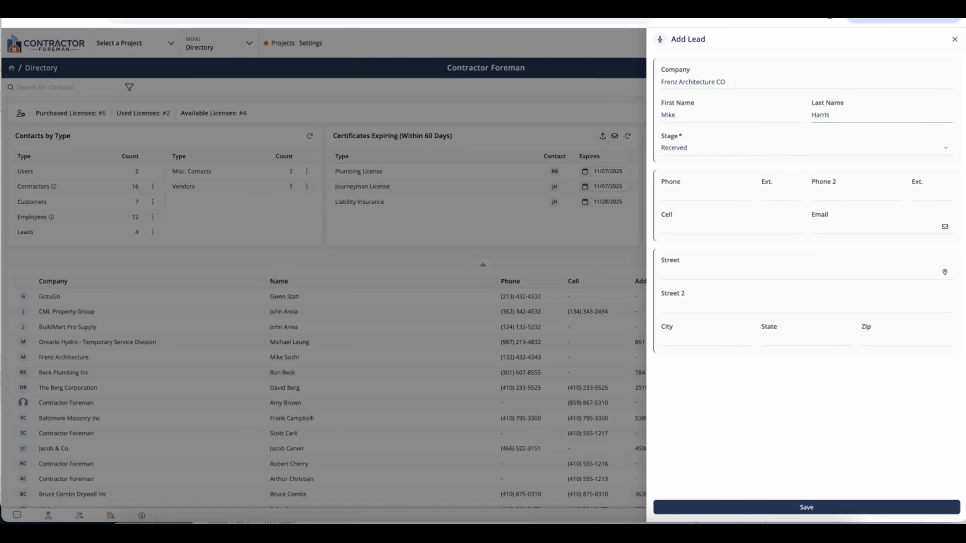
pyautogui.click(762, 166)
pyautogui.click(749, 155)
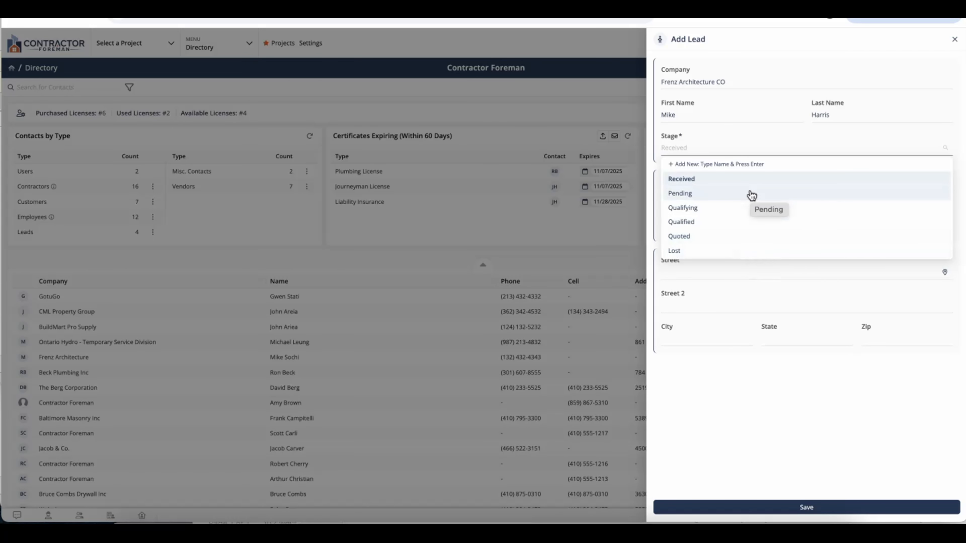
pyautogui.click(750, 183)
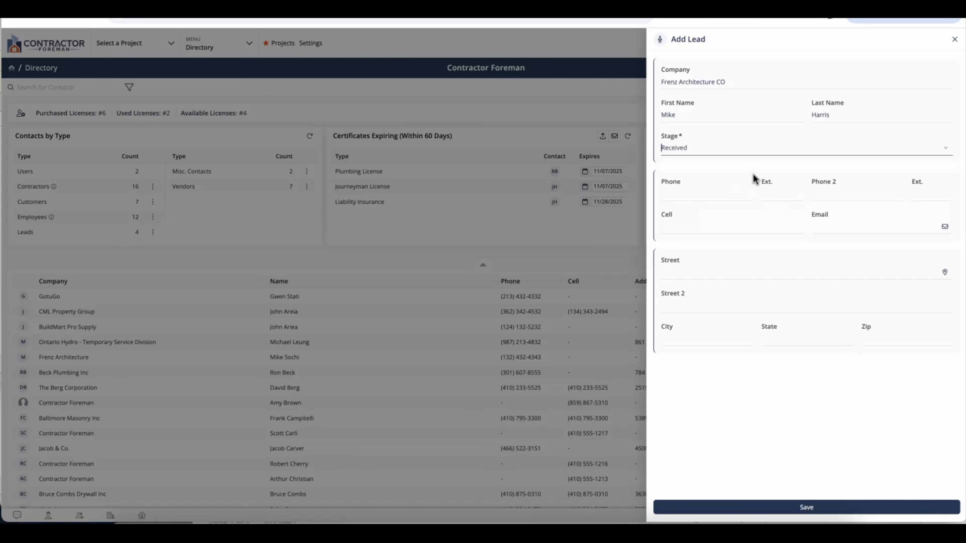
# Add the lead's cell number and a suggested street address, then save the lead
pyautogui.click(718, 225)
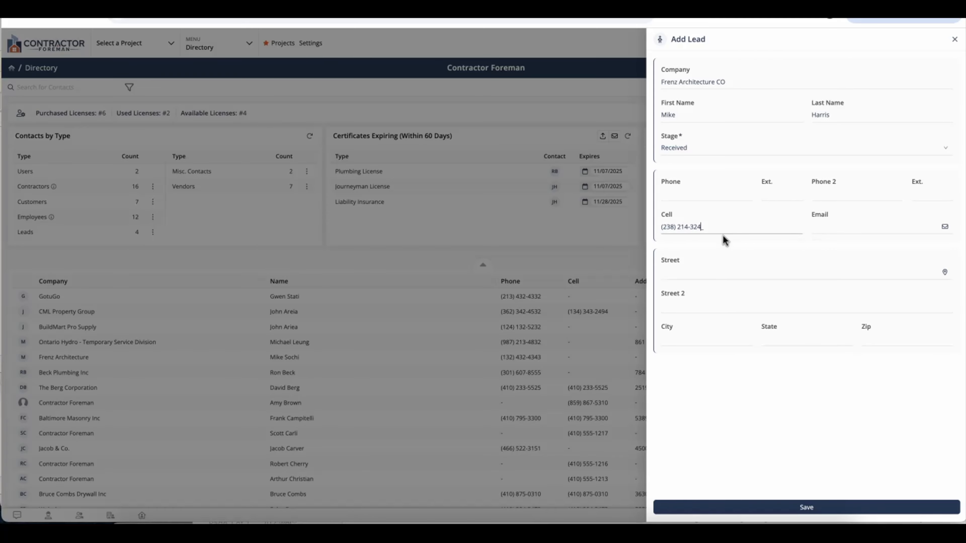
pyautogui.click(710, 273)
pyautogui.write('123')
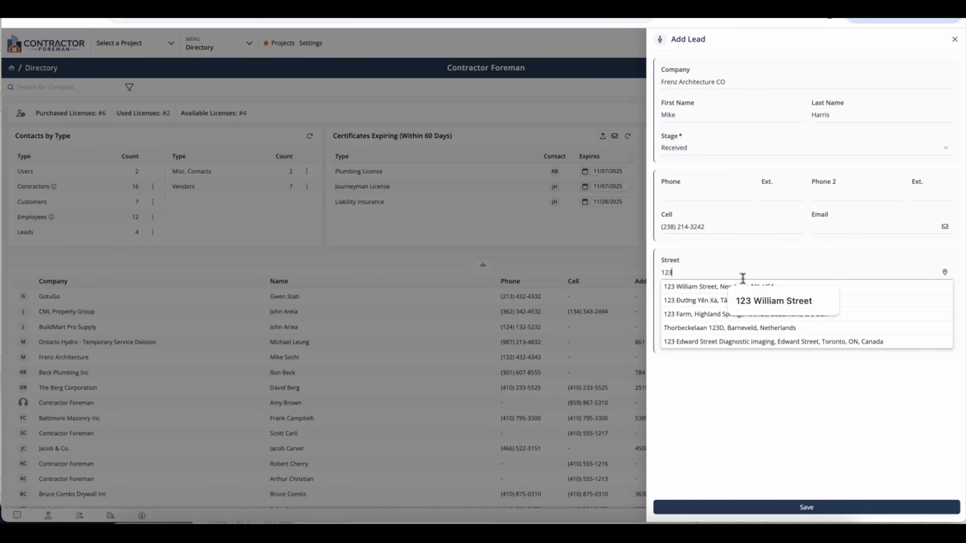
pyautogui.click(712, 300)
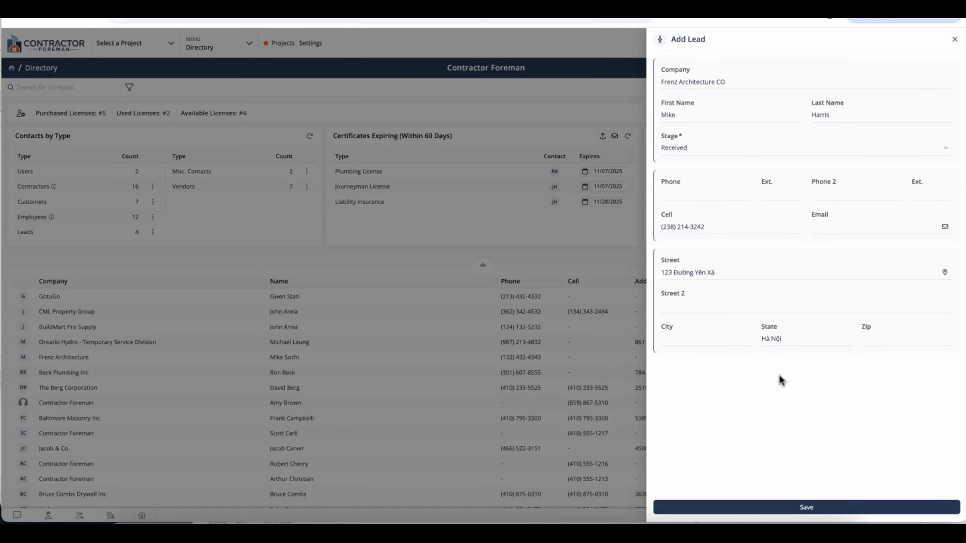
pyautogui.click(794, 509)
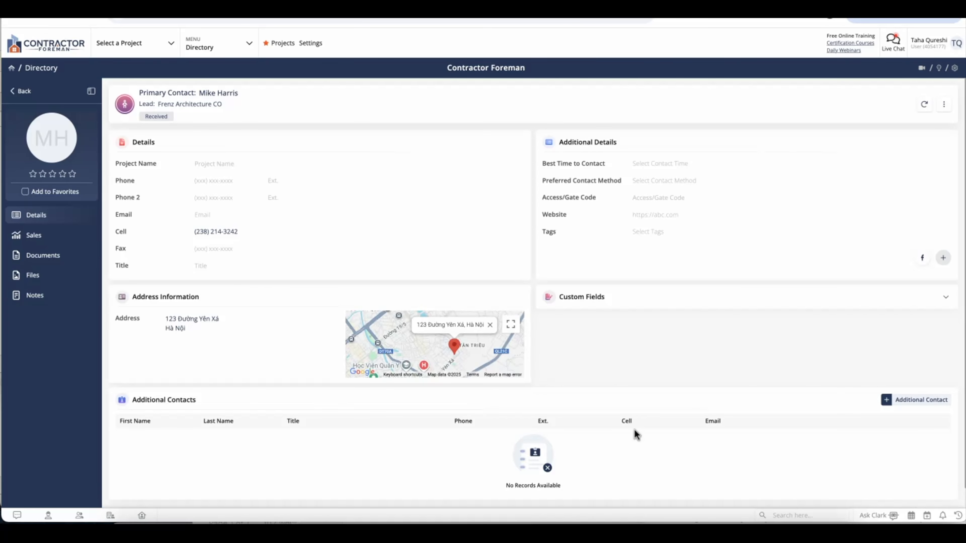
# In the lead's sales details, set project type to Home Renovation and sales date to 11/14/2025
pyautogui.click(78, 236)
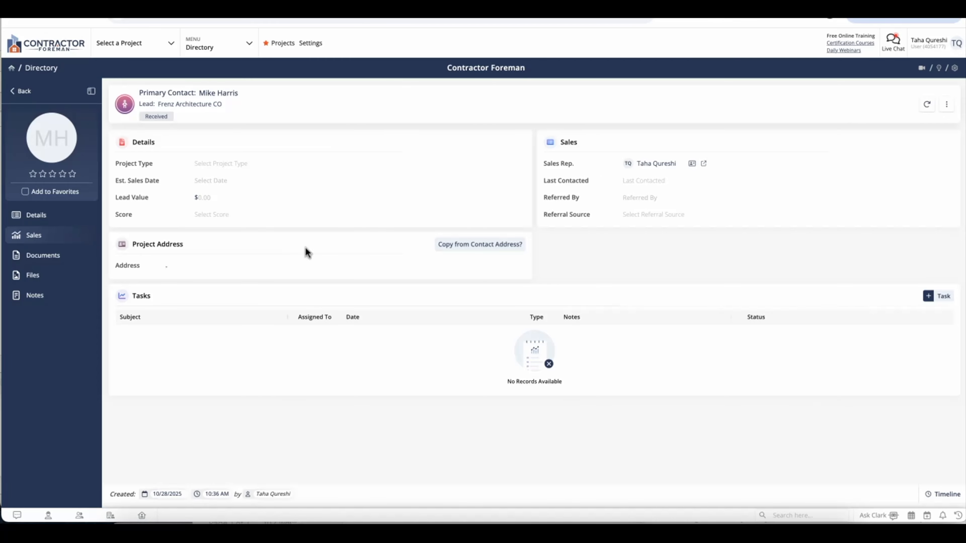
pyautogui.click(235, 166)
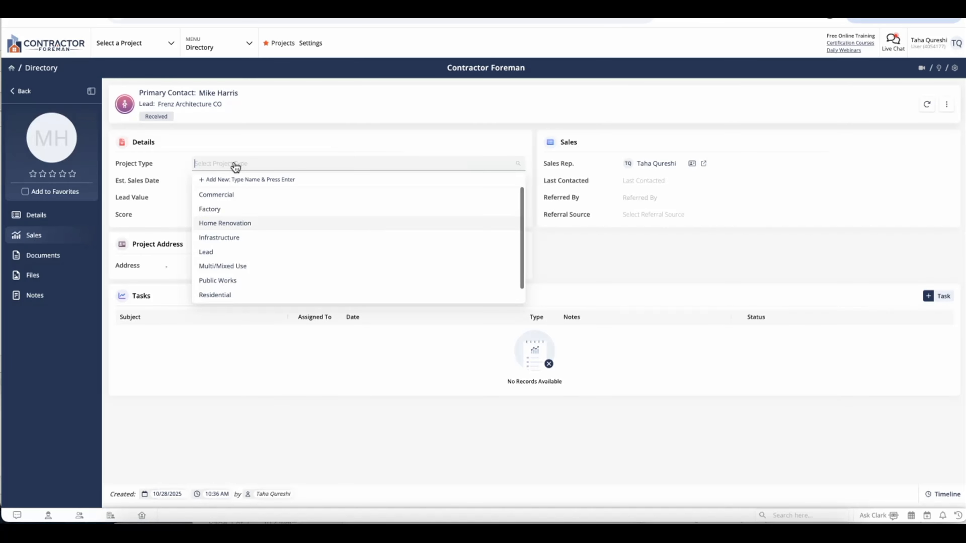
pyautogui.click(235, 223)
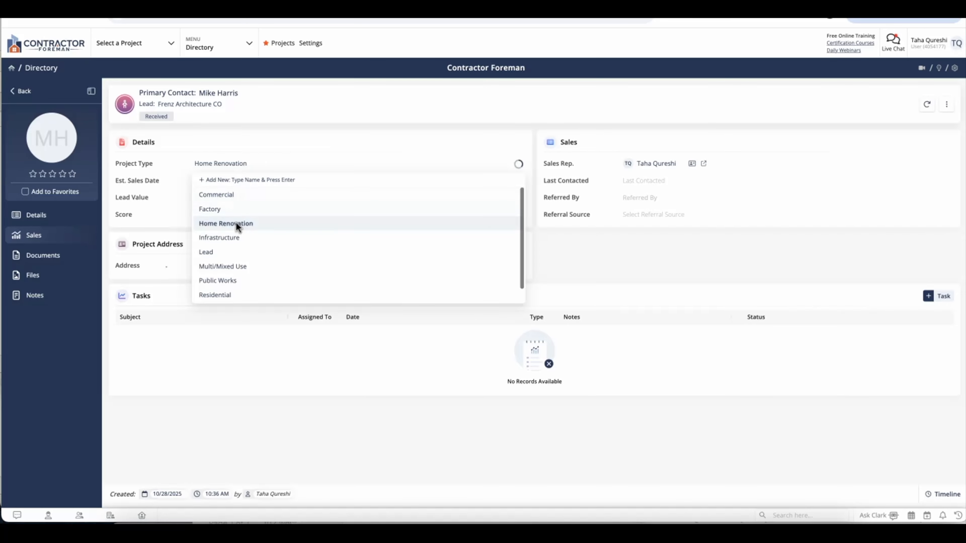
pyautogui.click(259, 185)
pyautogui.click(302, 199)
pyautogui.click(289, 268)
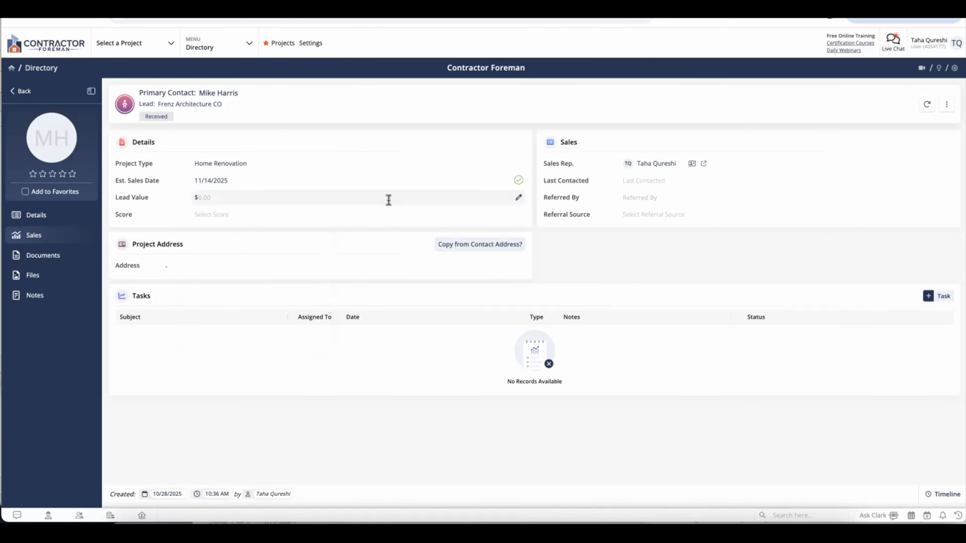
# Set the lead value to $250,000.00 and give the lead a score of 4
pyautogui.click(388, 200)
pyautogui.write('250')
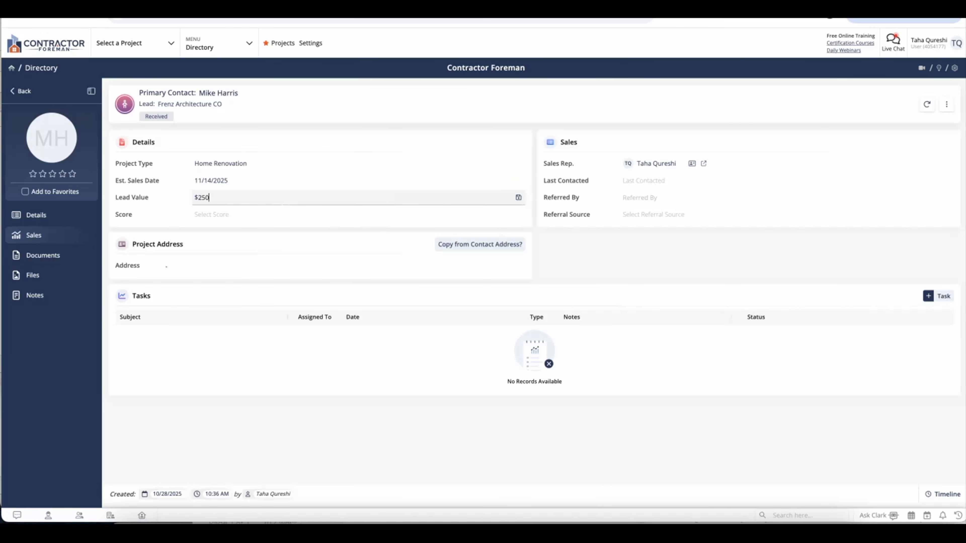
pyautogui.write(',000')
pyautogui.click(628, 265)
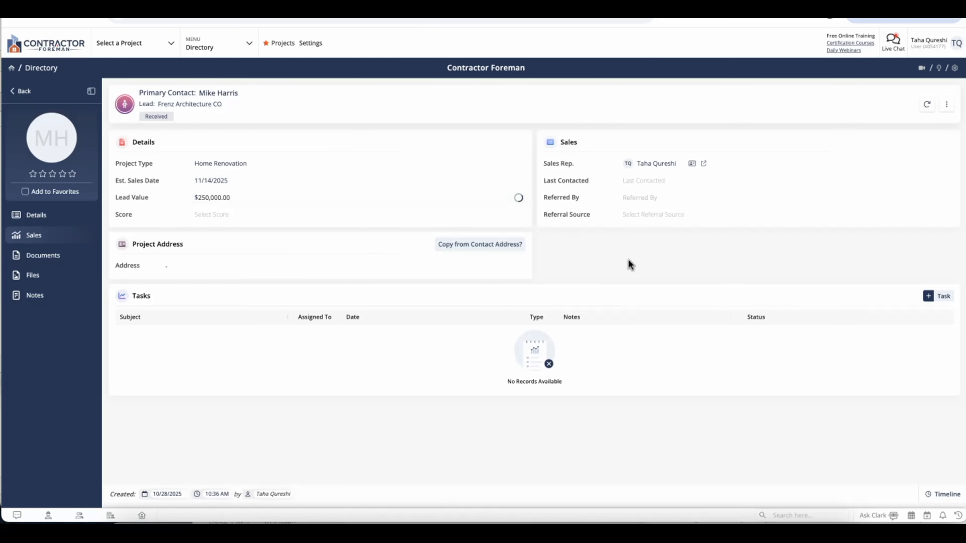
pyautogui.click(315, 220)
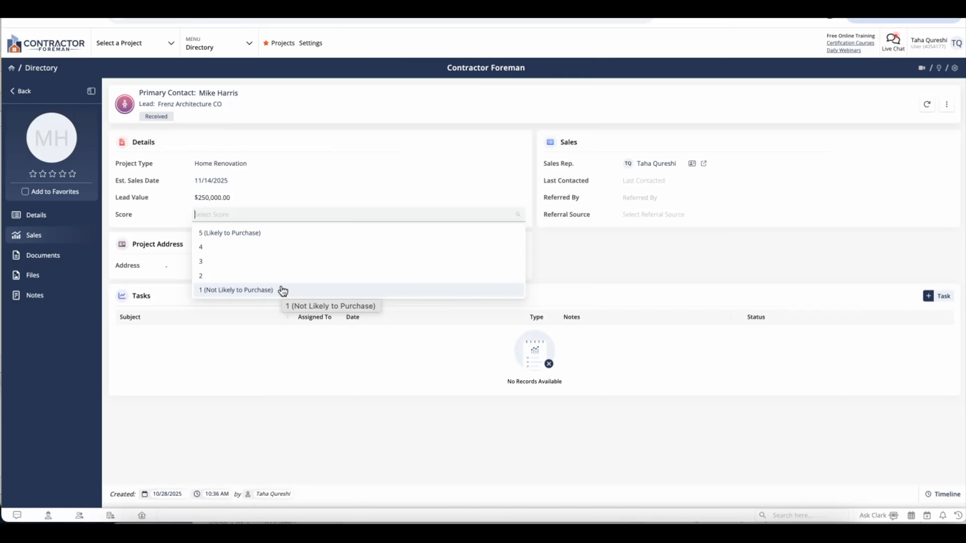
pyautogui.click(283, 248)
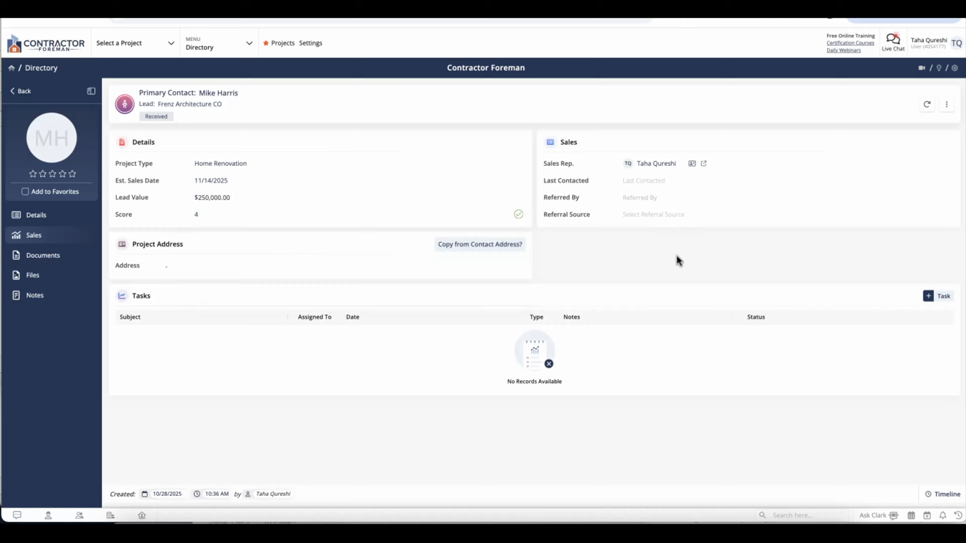
pyautogui.click(251, 263)
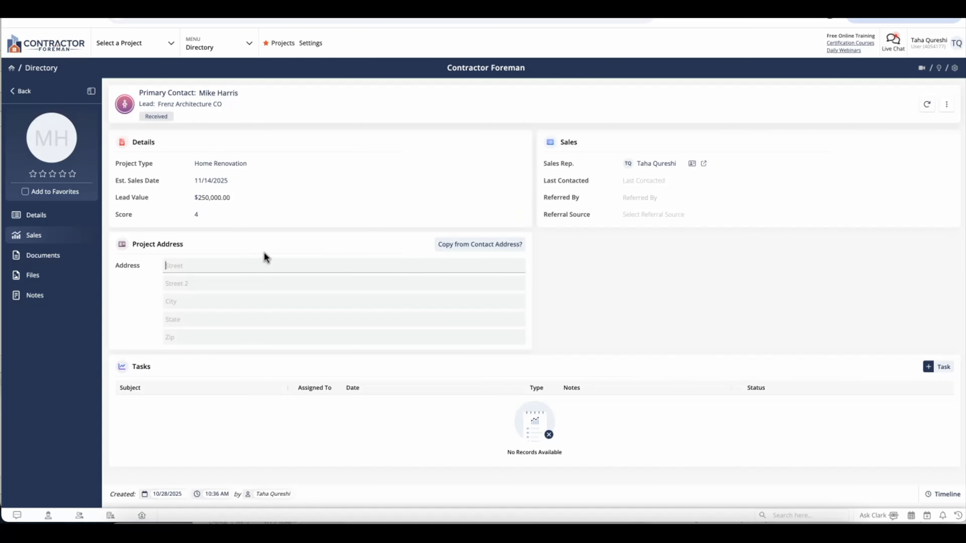
# Copy the contact's address into the project address, enter the referrer's name, and choose referral source Previous Customer
pyautogui.click(493, 246)
pyautogui.click(341, 269)
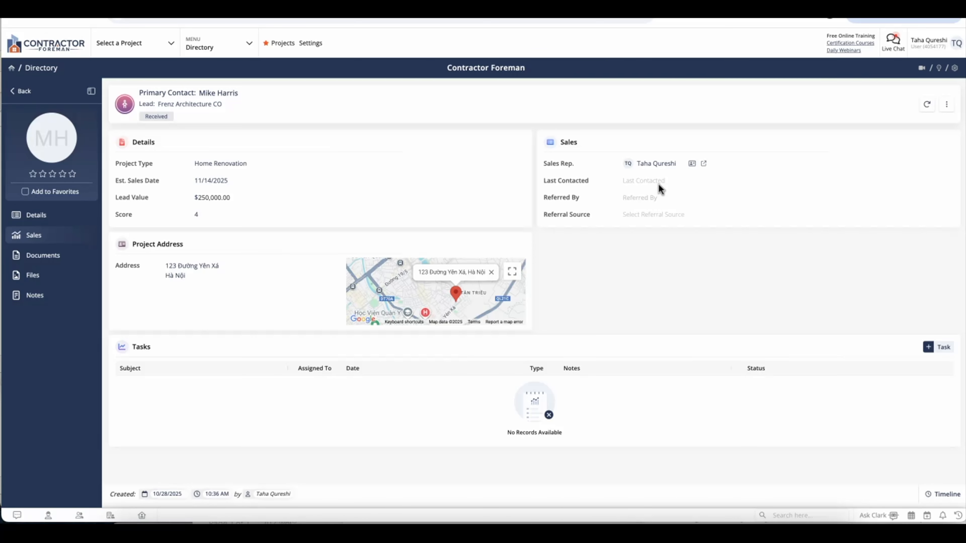
pyautogui.click(651, 199)
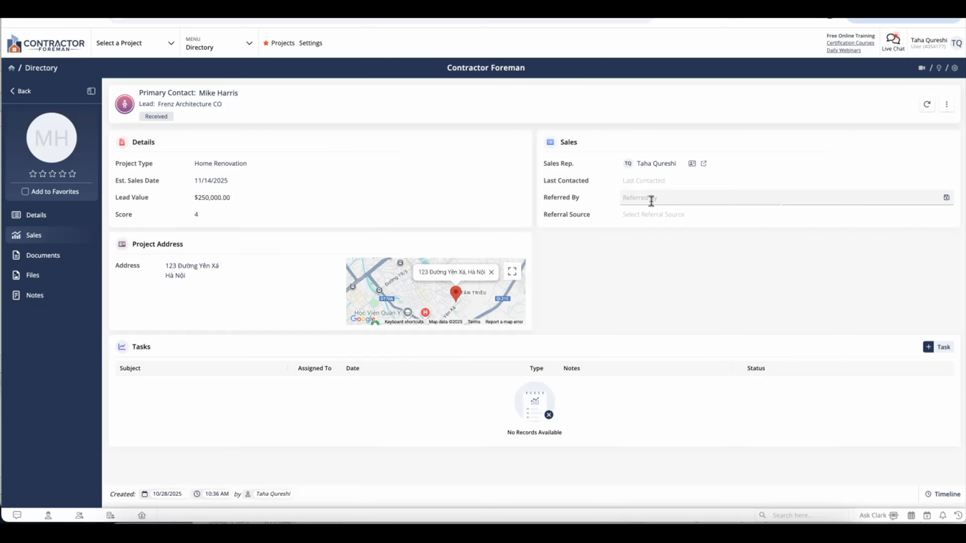
pyautogui.click(671, 216)
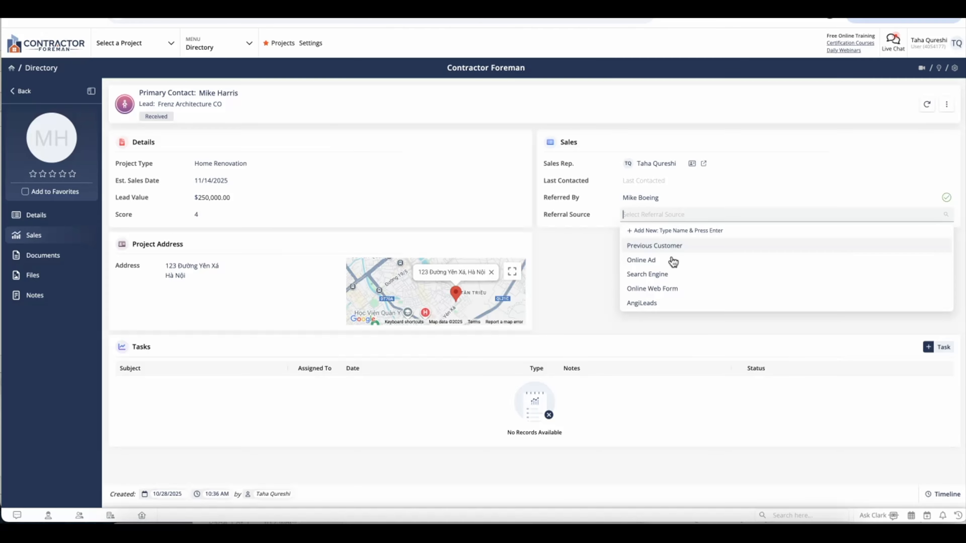
pyautogui.click(669, 246)
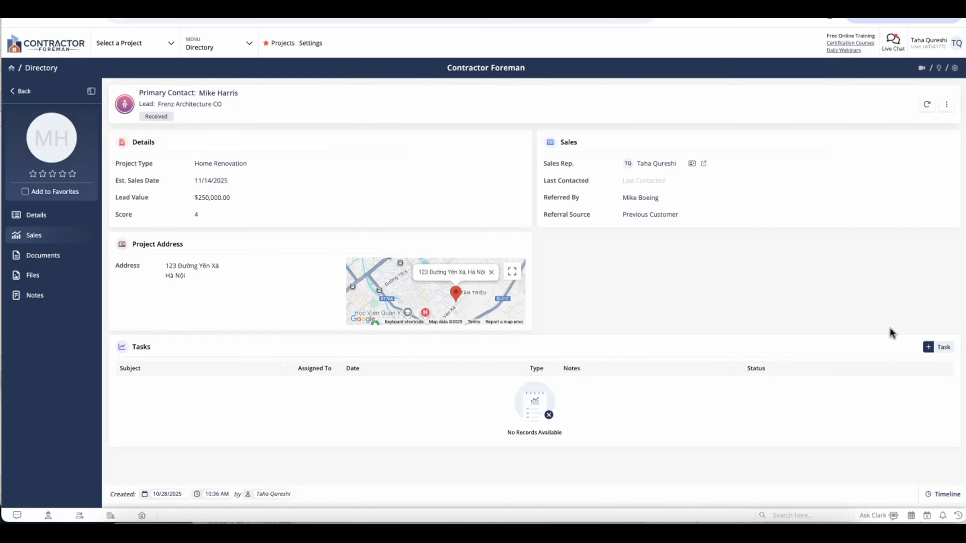
# Add a task 'Find out what type of flooring to include in estimate' due 10/29/2025 at 10:42 AM
pyautogui.click(935, 348)
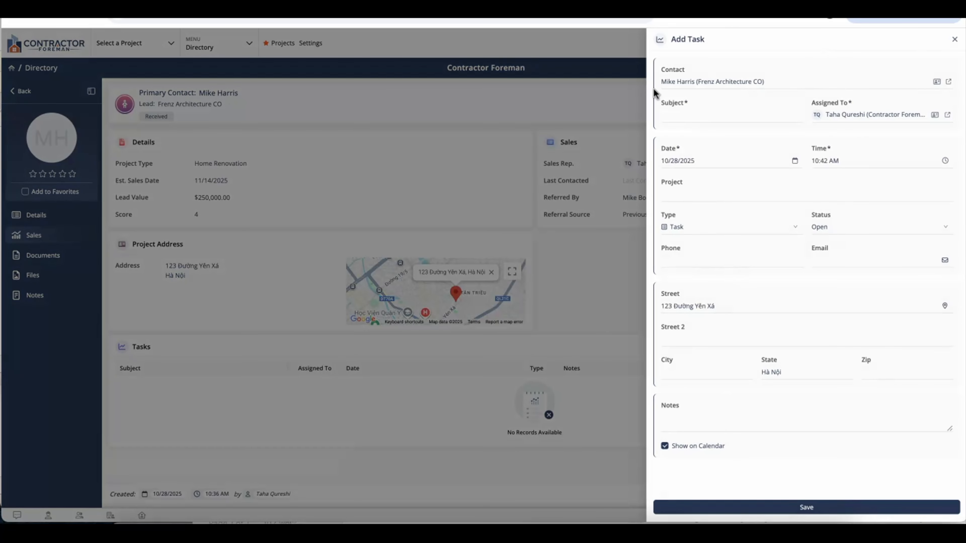
pyautogui.click(693, 113)
pyautogui.write('Find out')
pyautogui.write(' what type of flo')
pyautogui.write('oring to include ')
pyautogui.write('in estimate')
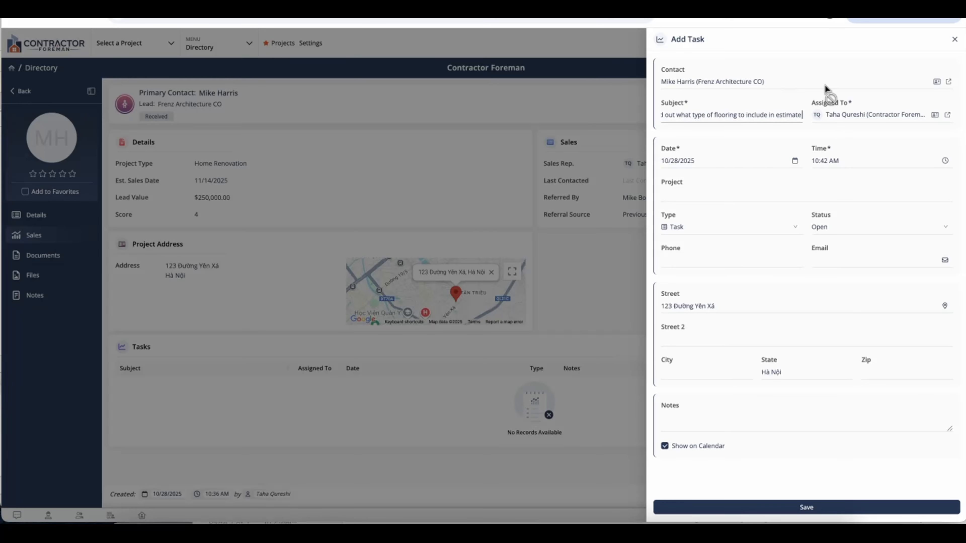
pyautogui.click(743, 164)
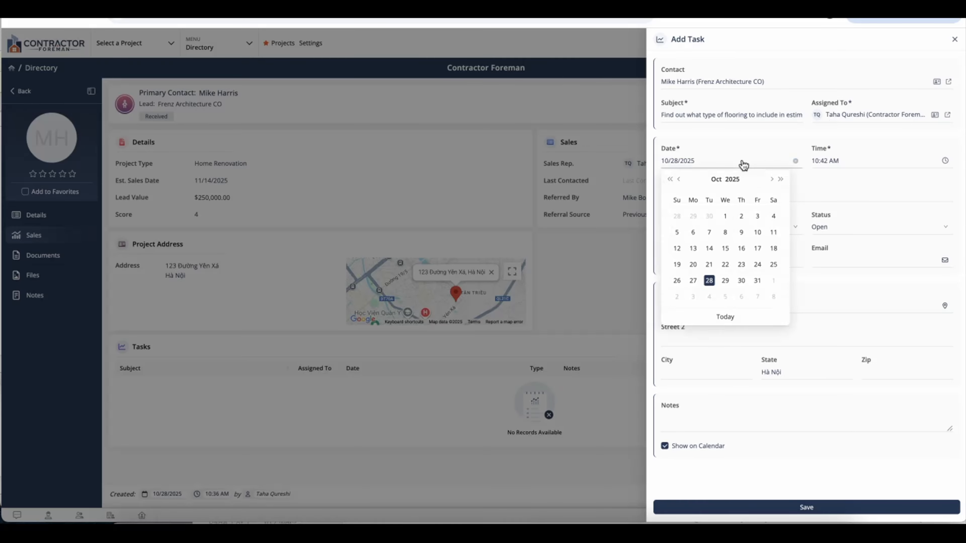
pyautogui.click(725, 280)
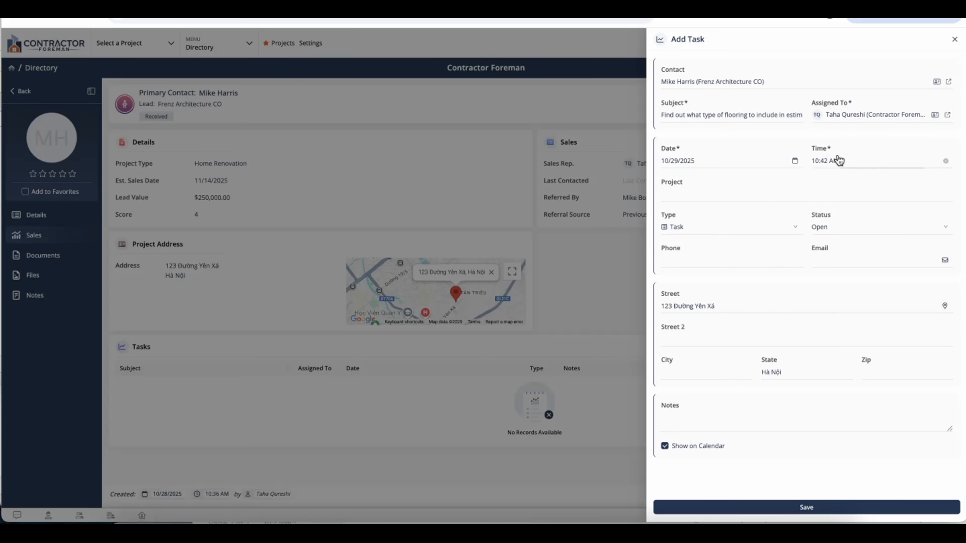
pyautogui.click(838, 161)
pyautogui.scroll(10, 848, 194)
pyautogui.click(848, 179)
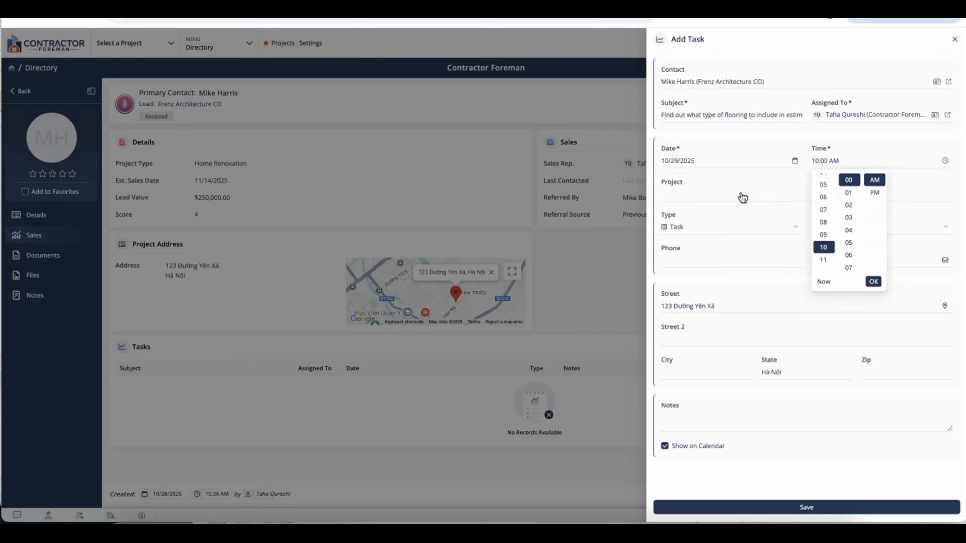
# Make it an Open Call task with the contact's phone number, then save it
pyautogui.click(742, 198)
pyautogui.click(954, 39)
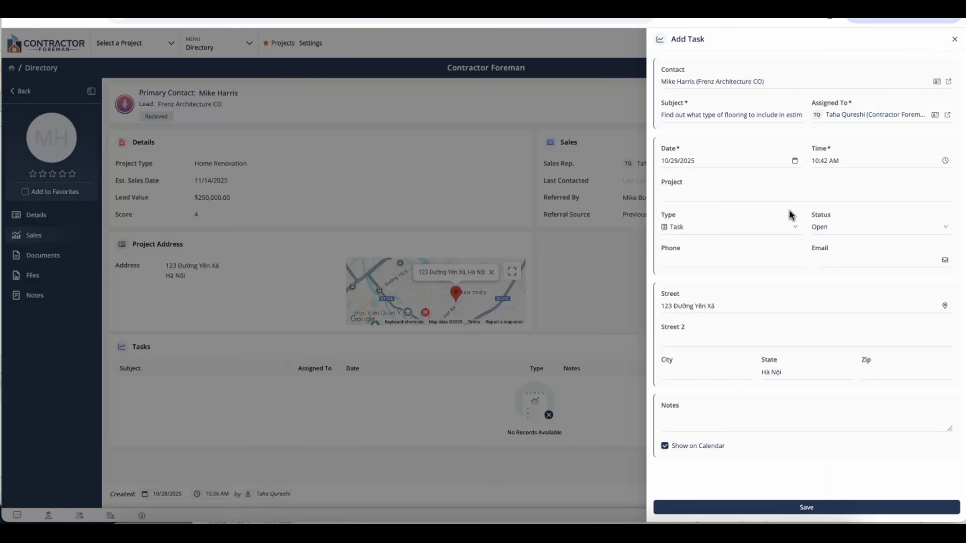
pyautogui.click(706, 231)
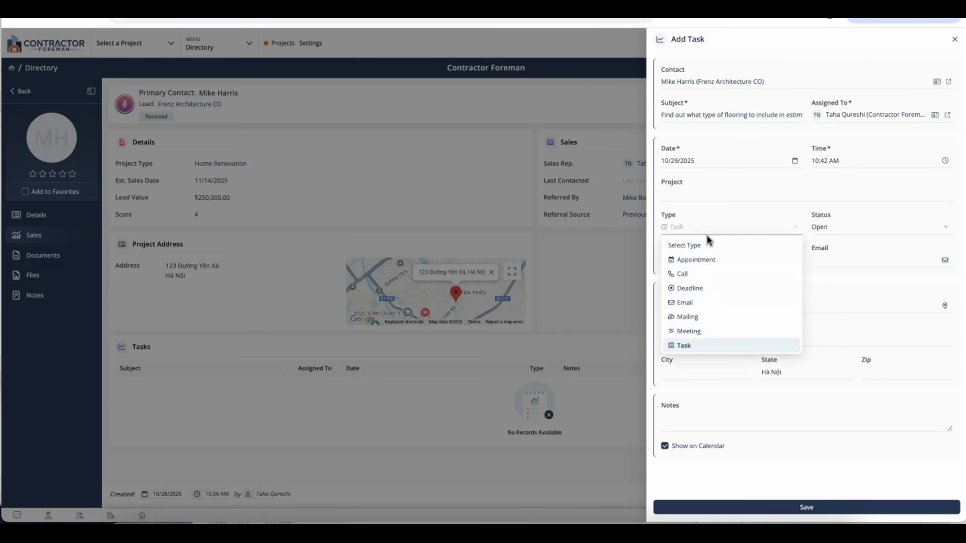
pyautogui.click(697, 274)
pyautogui.click(833, 232)
pyautogui.click(832, 232)
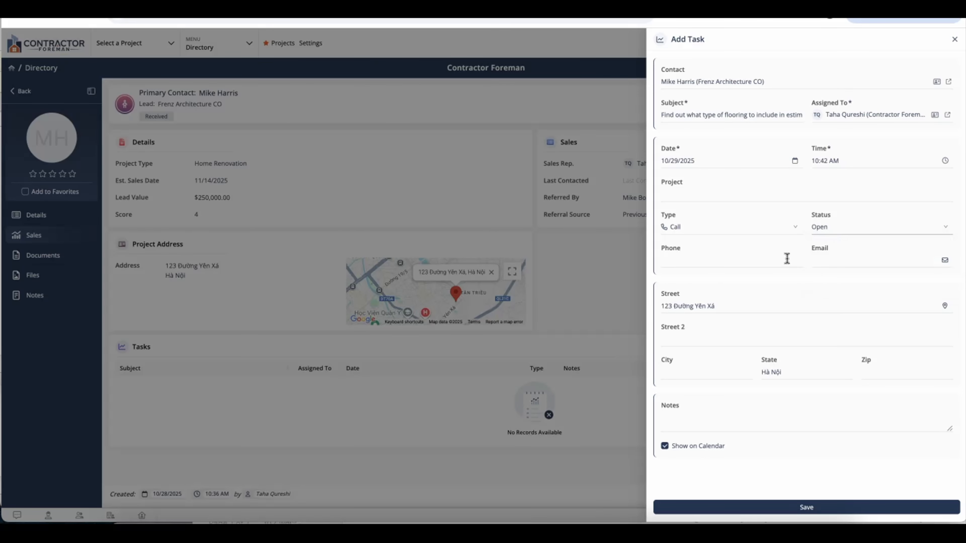
pyautogui.click(762, 260)
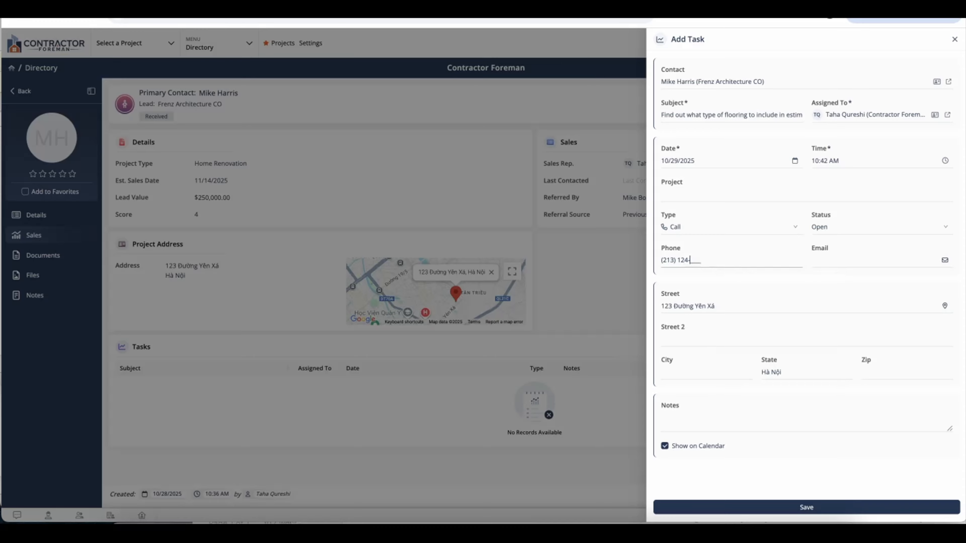
pyautogui.click(847, 510)
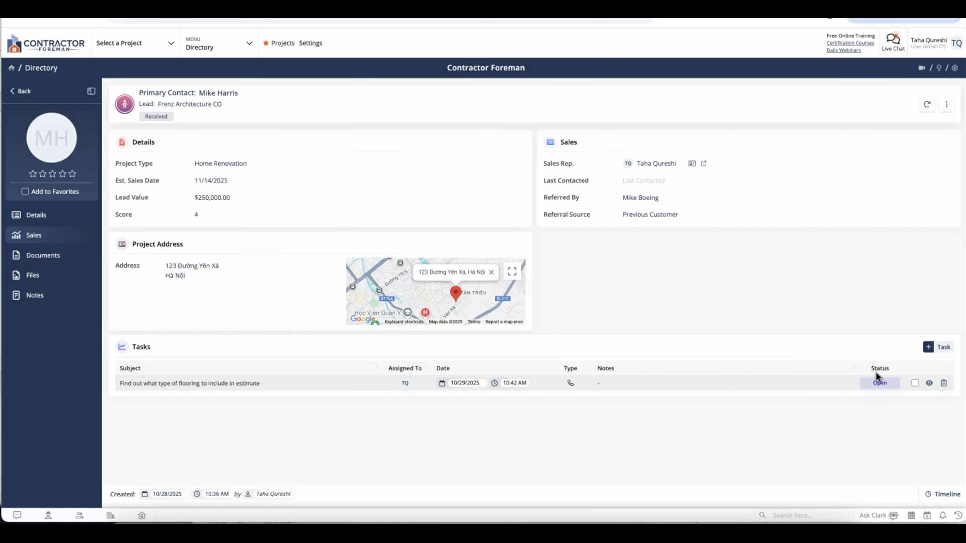
# Tick the flooring call task and confirm to mark it Completed
pyautogui.click(915, 384)
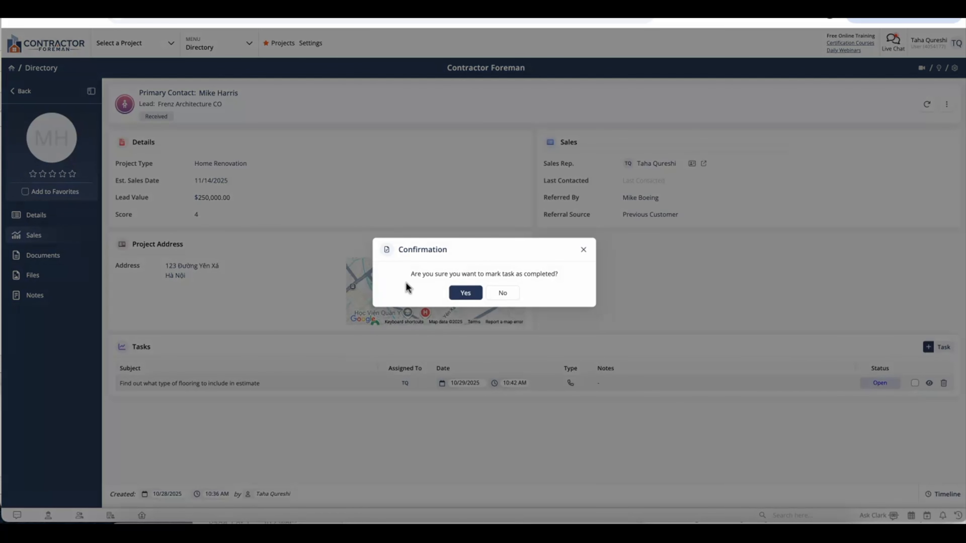
pyautogui.click(466, 297)
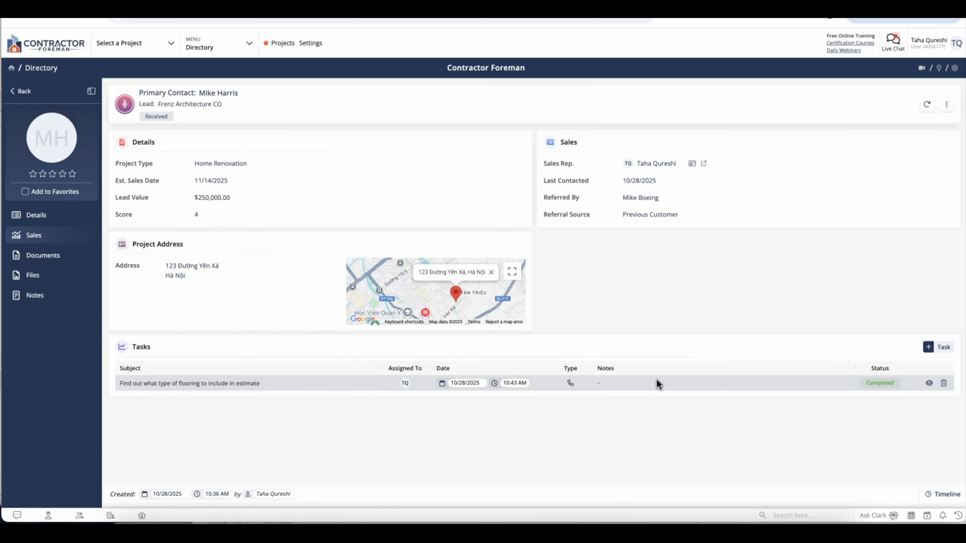